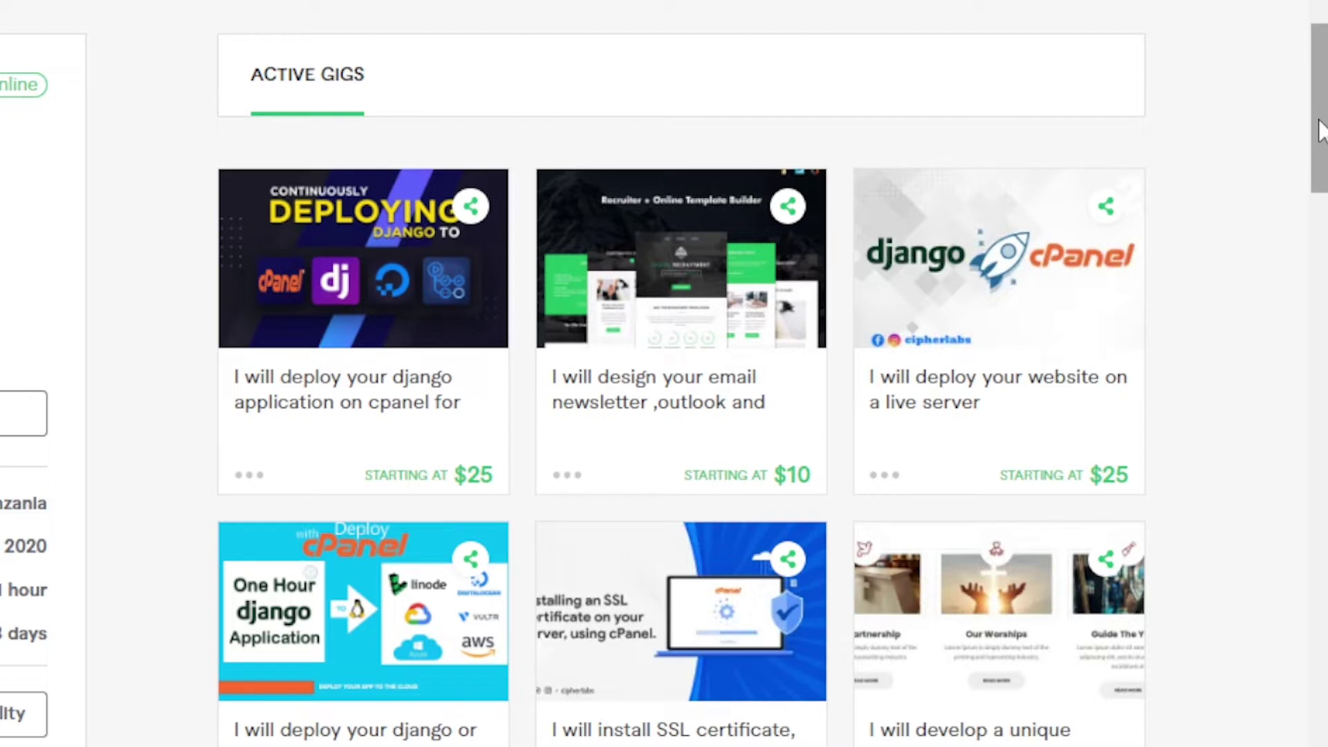
mouse_move(1321, 128)
mouse_down()
mouse_move(1322, 187)
mouse_move(1317, 117)
mouse_up()
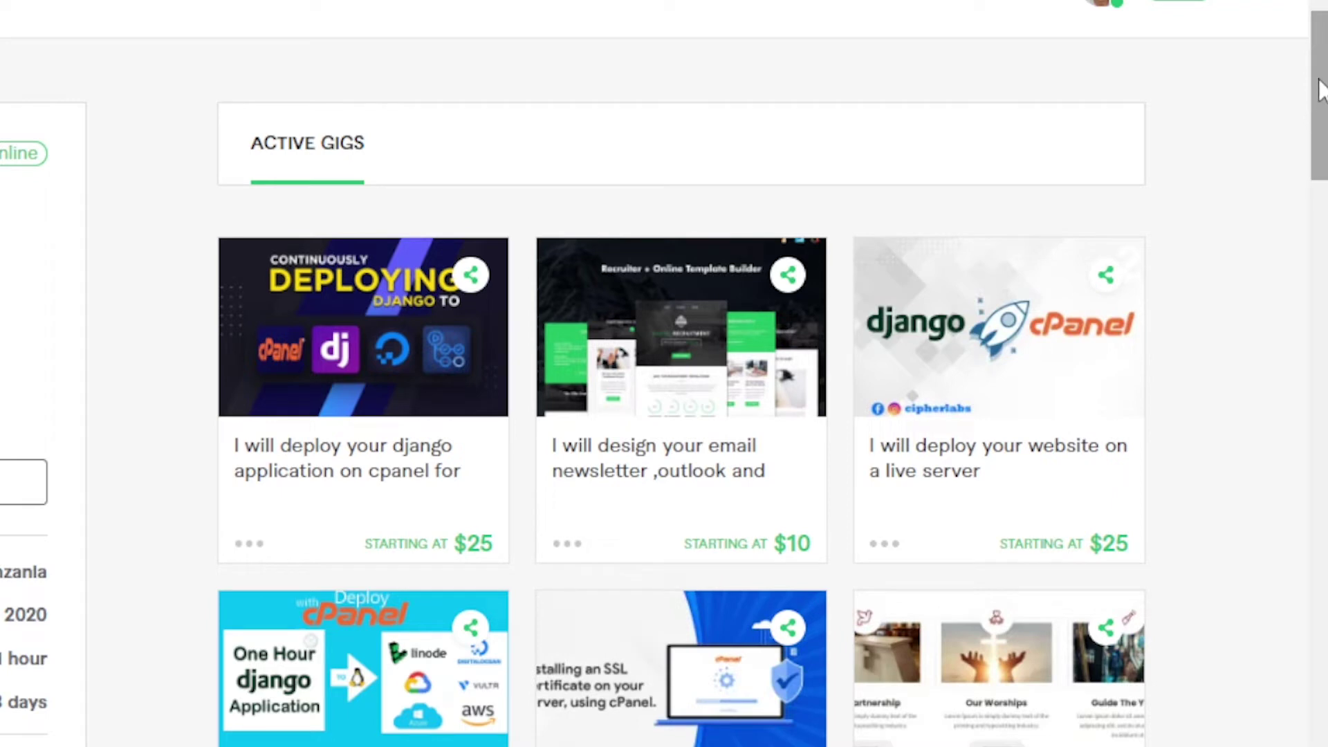
mouse_move(1321, 90)
mouse_down()
mouse_move(1320, 104)
mouse_move(1321, 69)
mouse_up()
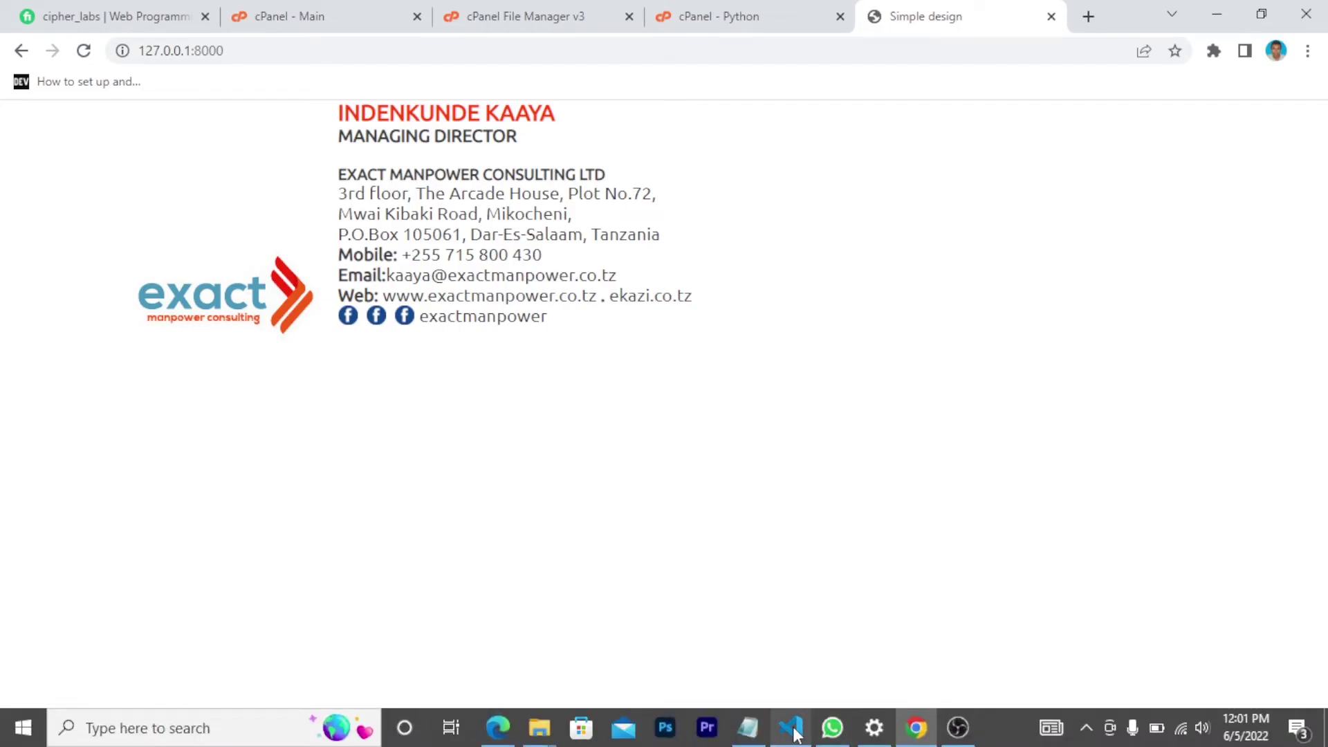
Switch to Visual Studio Code and examine the contents of the Deploy project's testsite folder
click(790, 728)
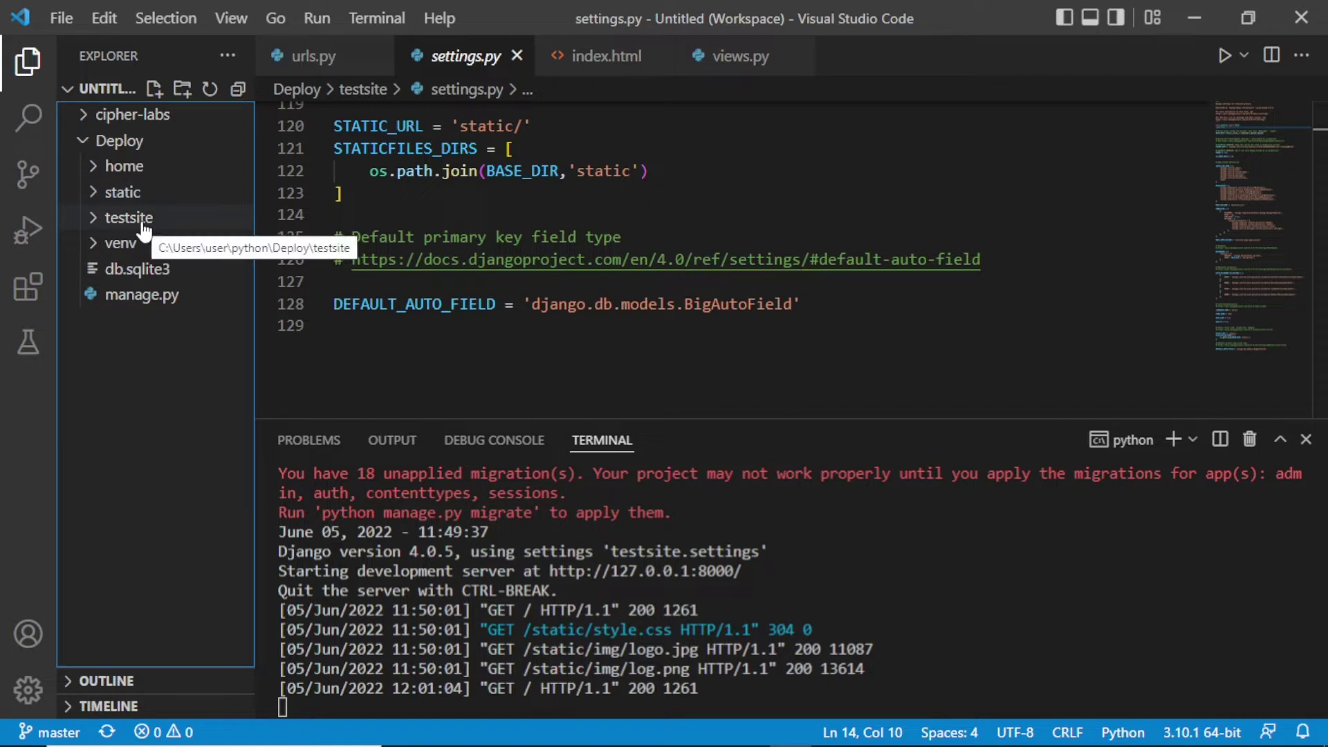
click(93, 219)
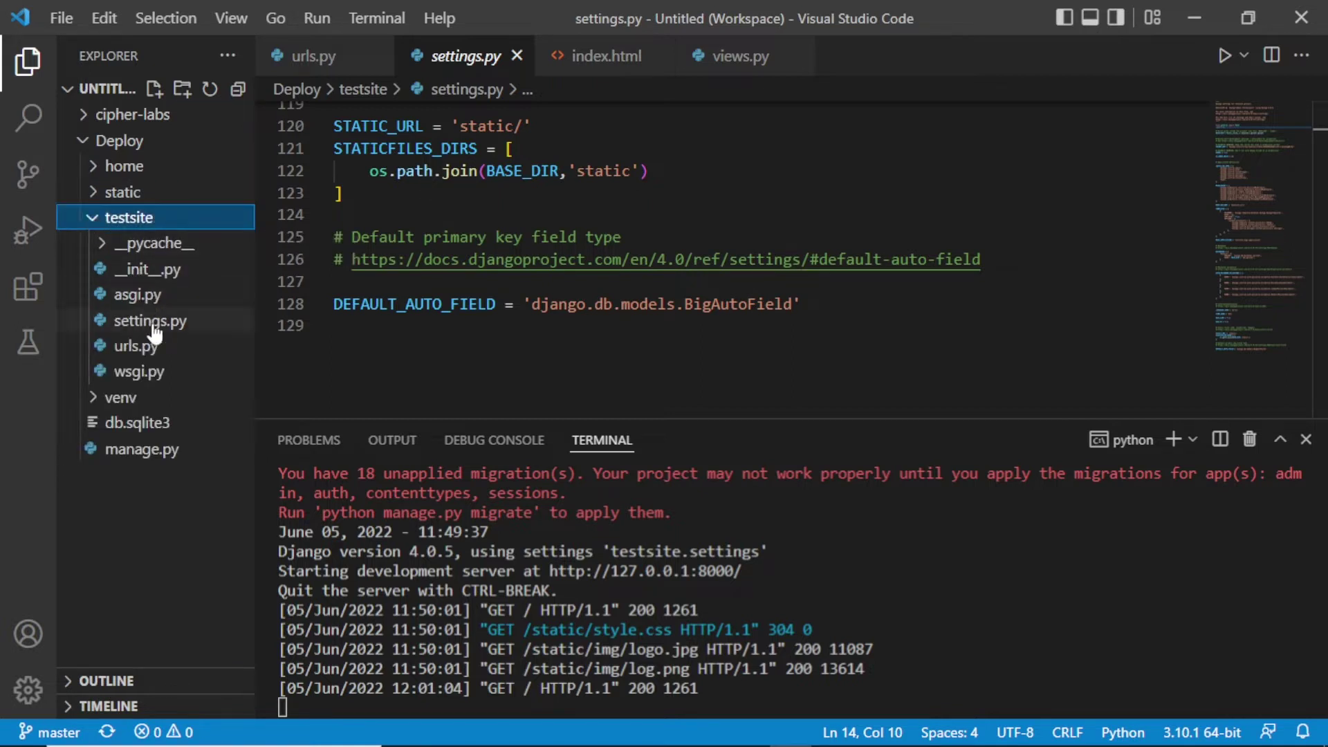
click(94, 218)
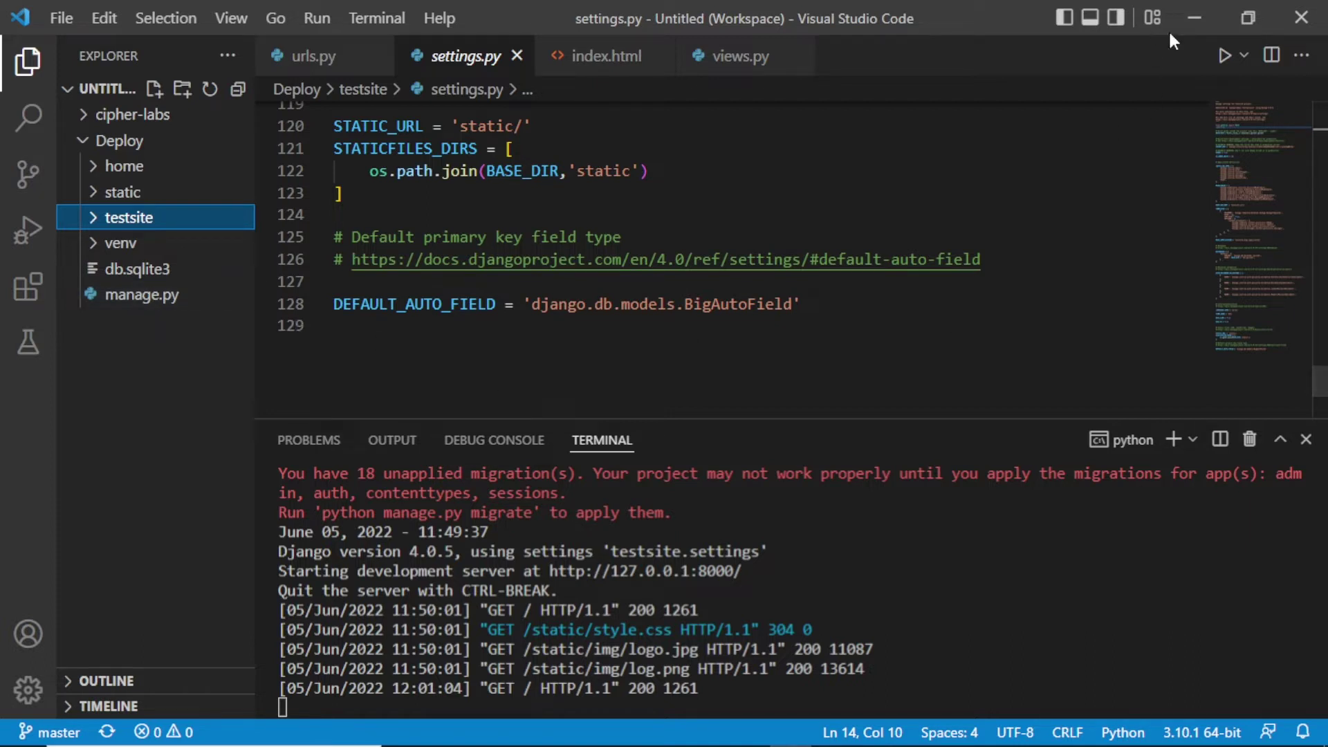
click(1194, 20)
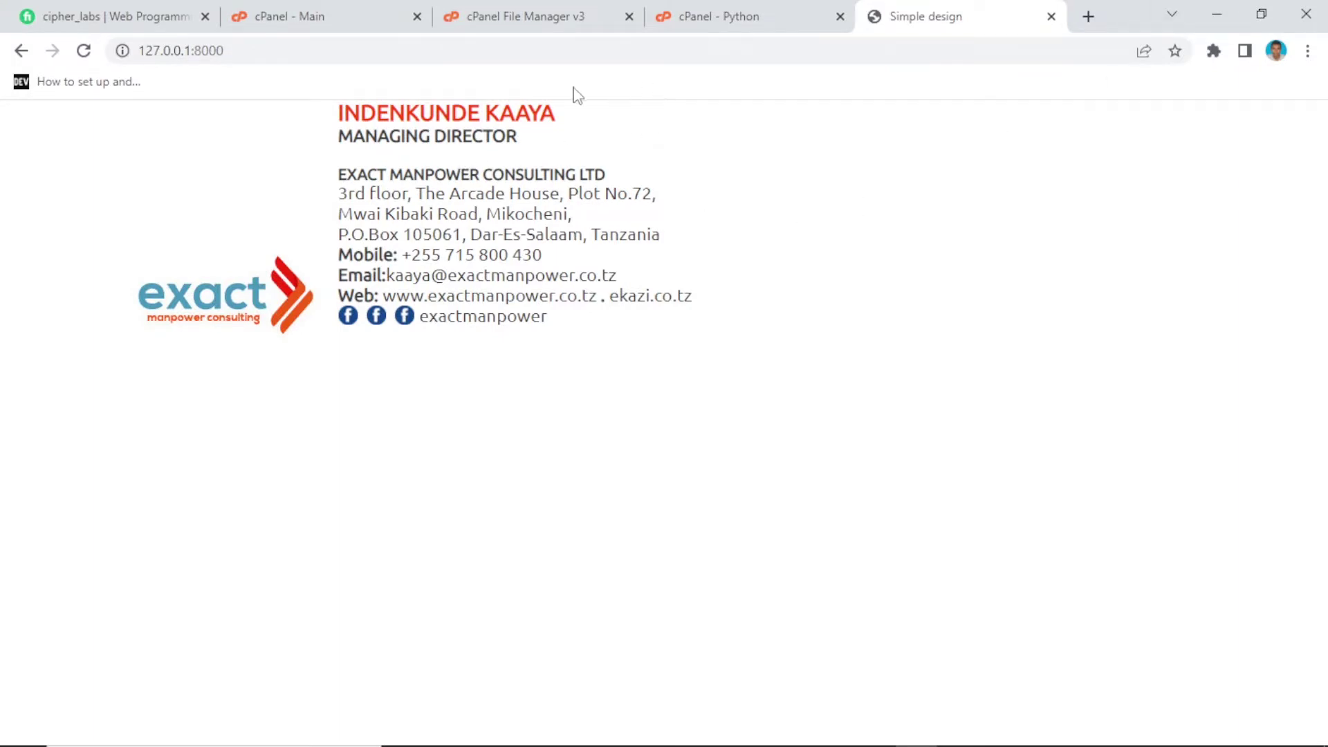
In cPanel's Python setup in Chrome, start a new application with Python version 3.9.12 and application root deploy
click(343, 15)
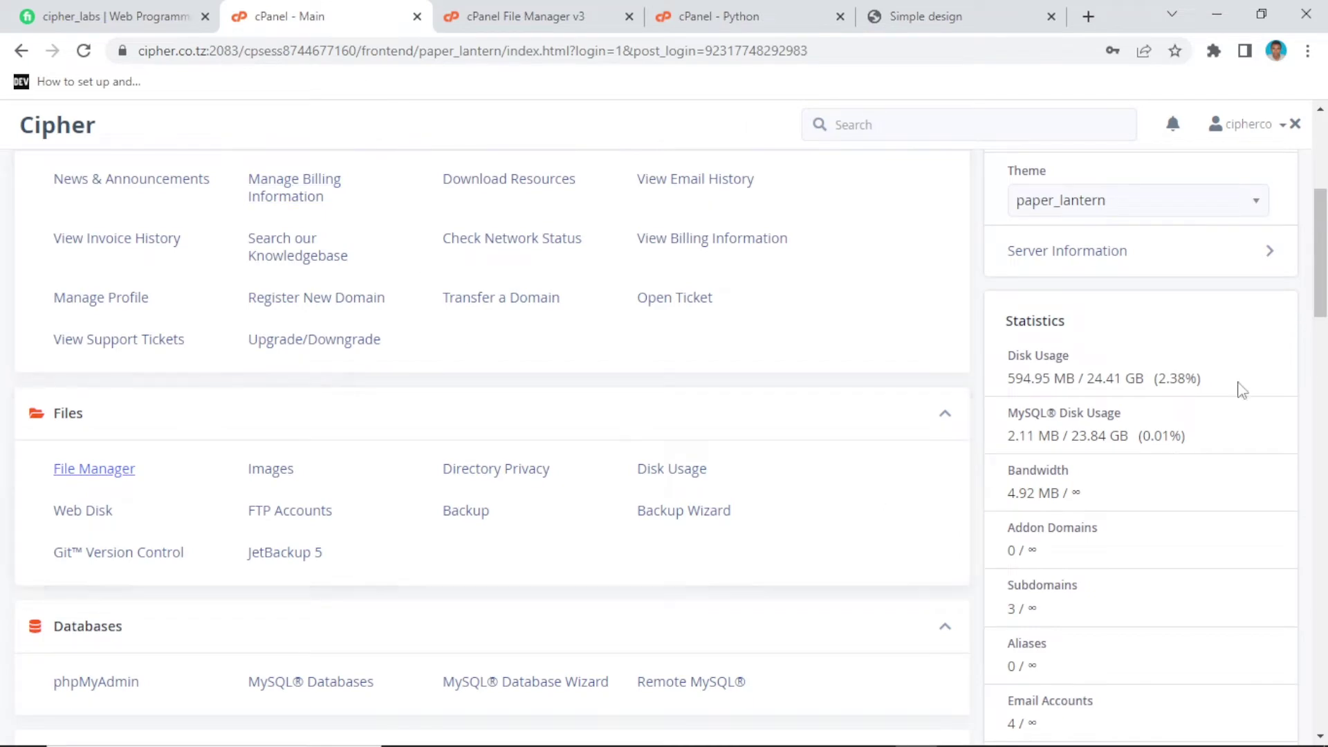
drag(1321, 242, 1323, 467)
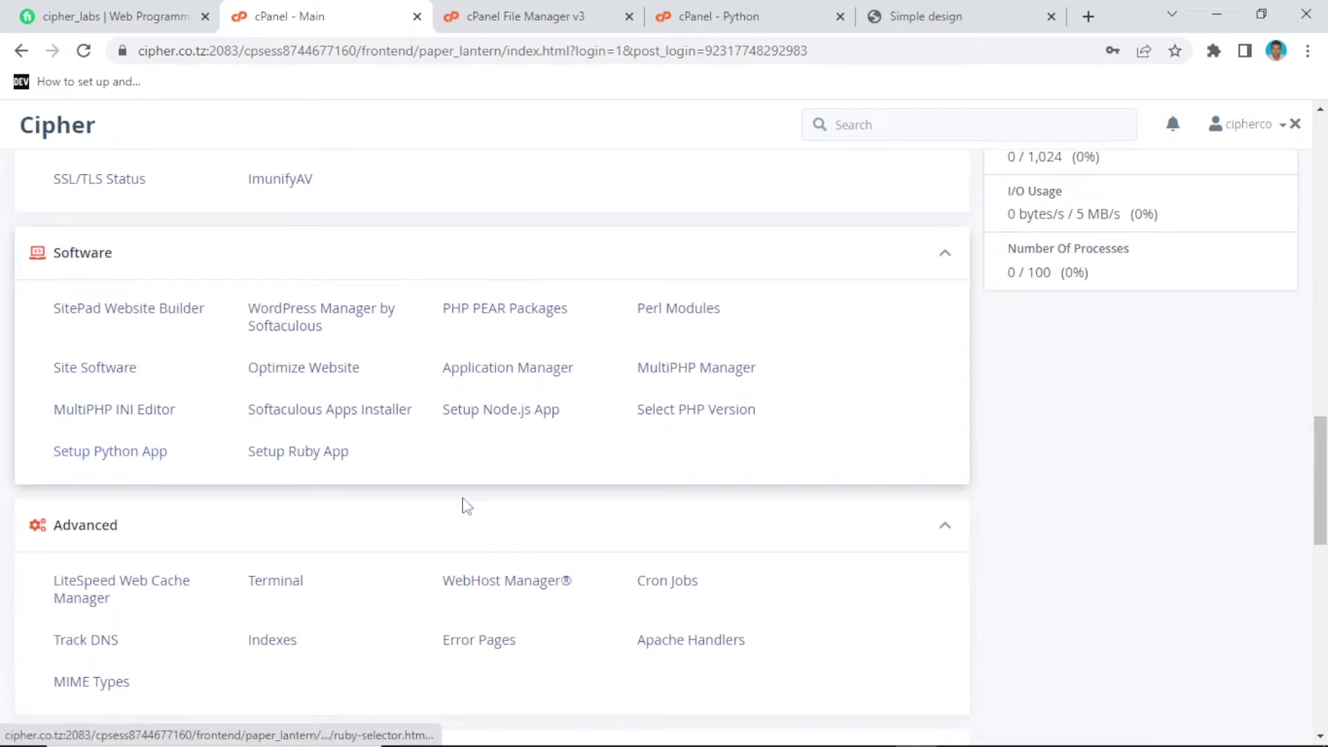
click(735, 18)
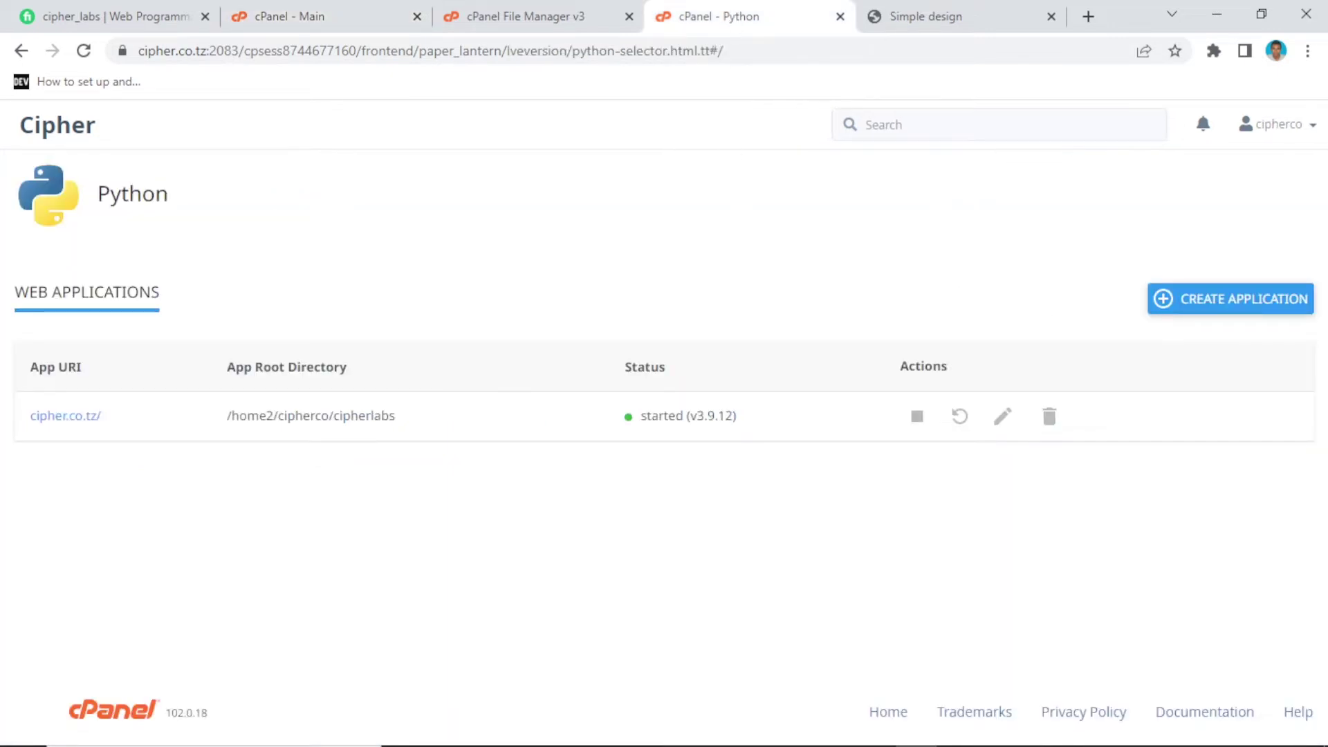
click(1182, 305)
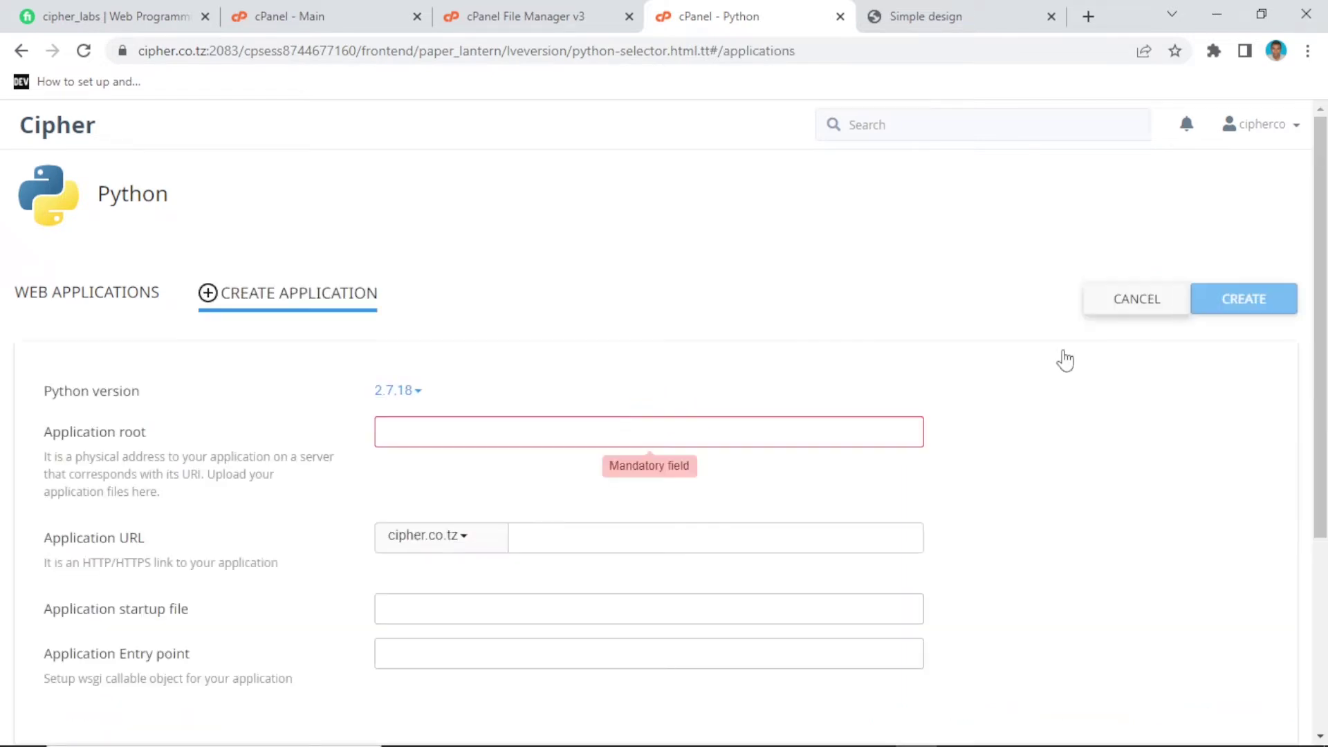
click(416, 392)
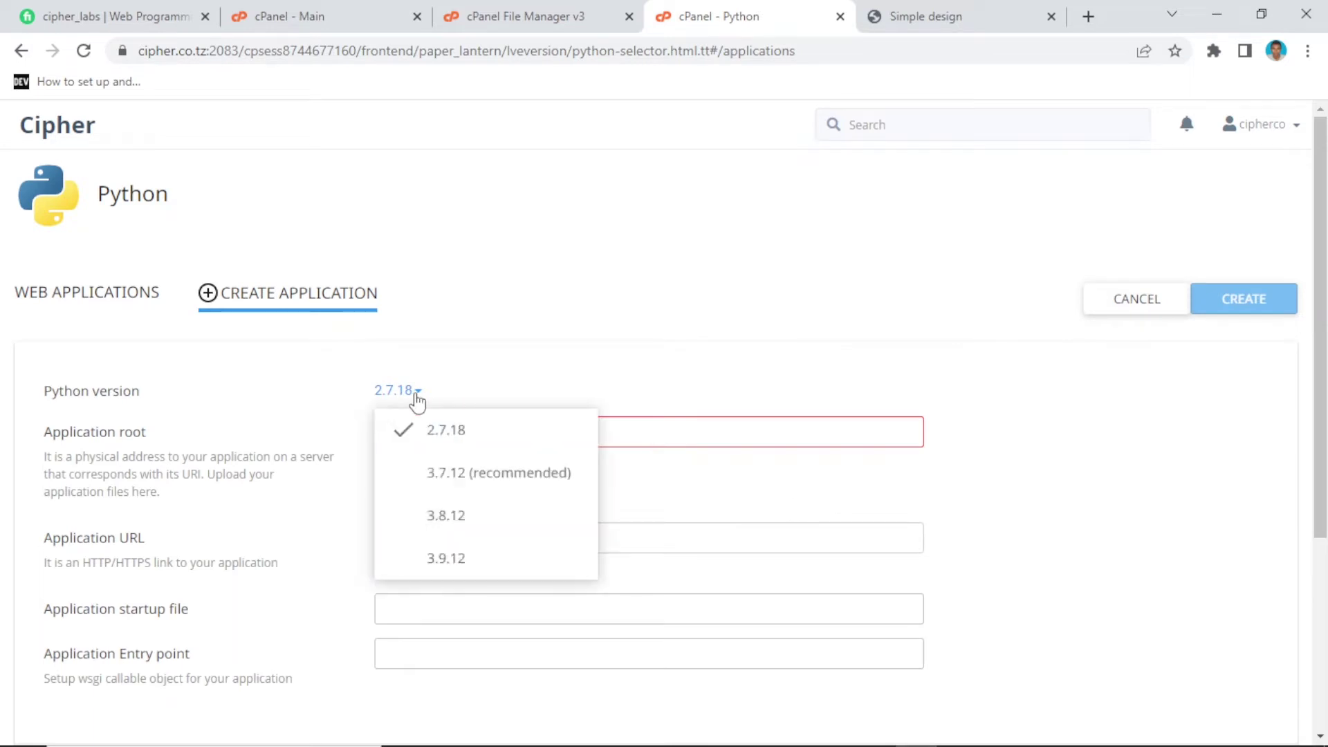
click(450, 562)
click(402, 440)
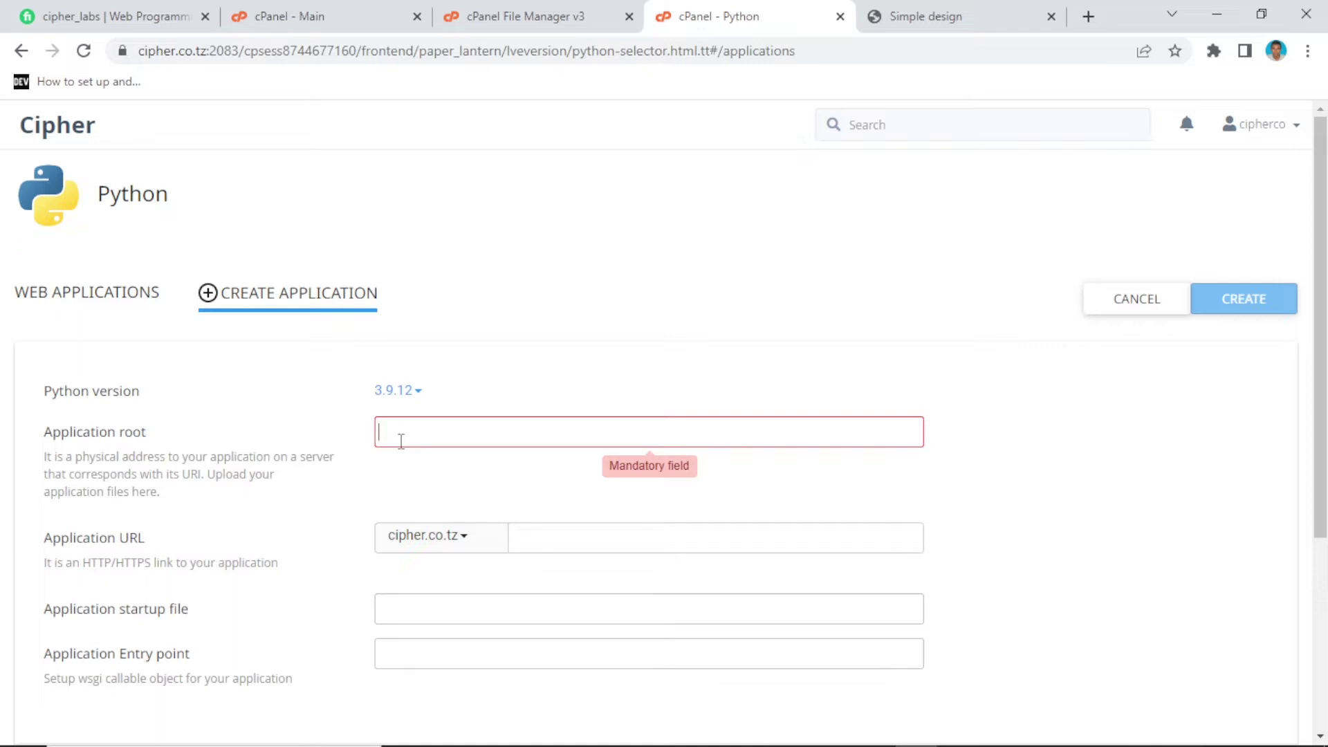
text(deploy)
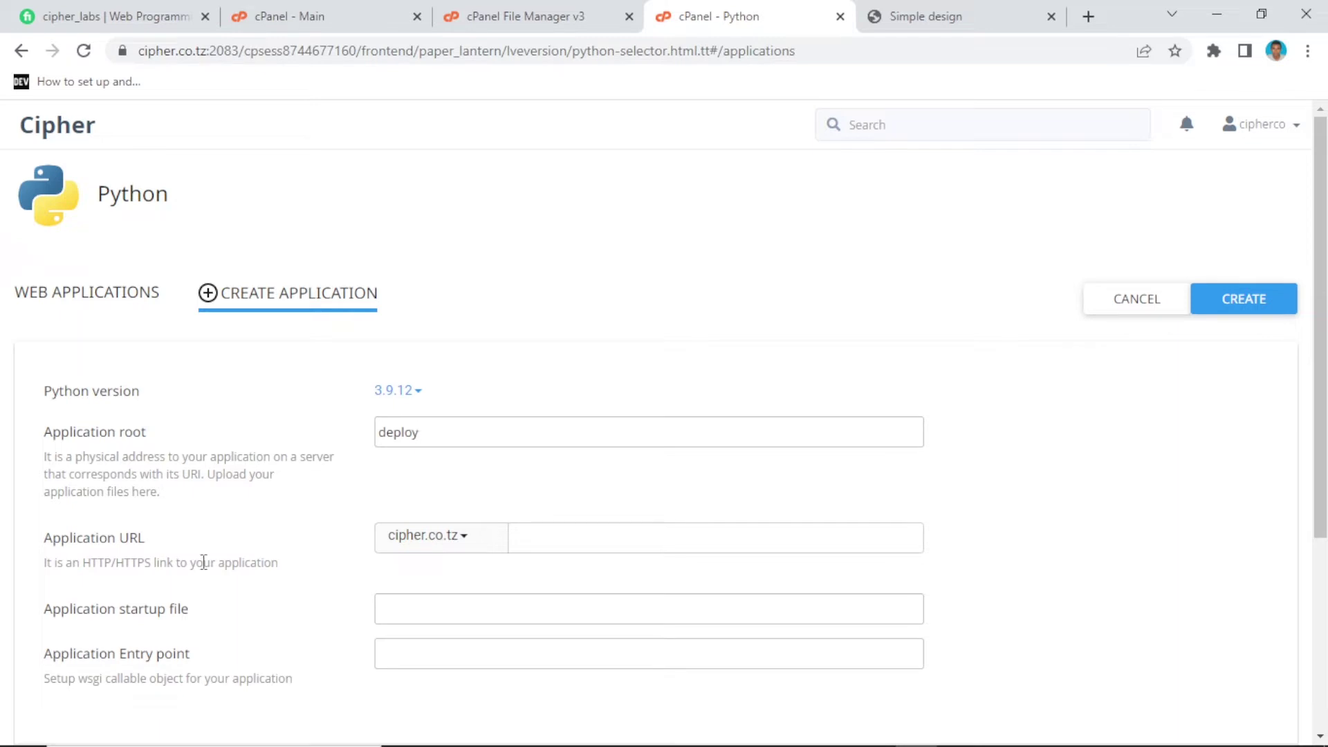
Create the application with the URL staging.cipher.co.tz and copy its virtual environment activation command
click(463, 538)
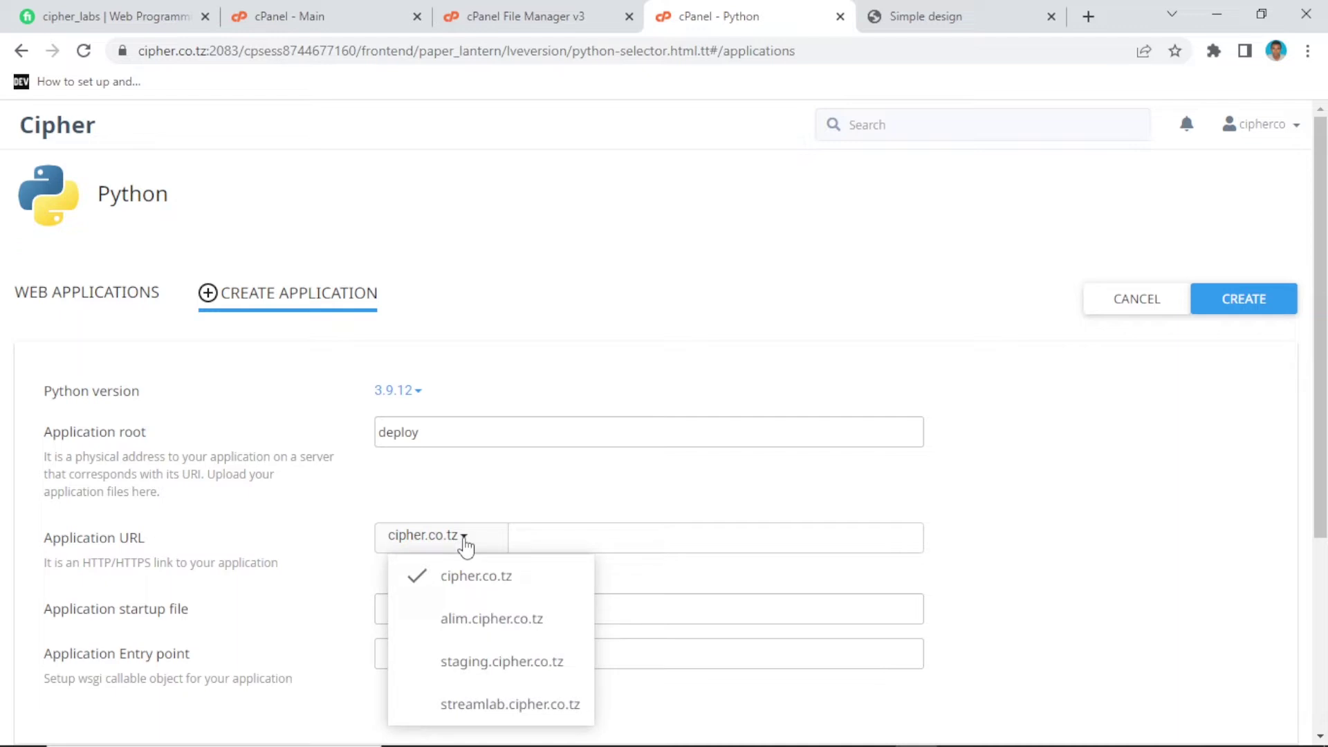
click(491, 671)
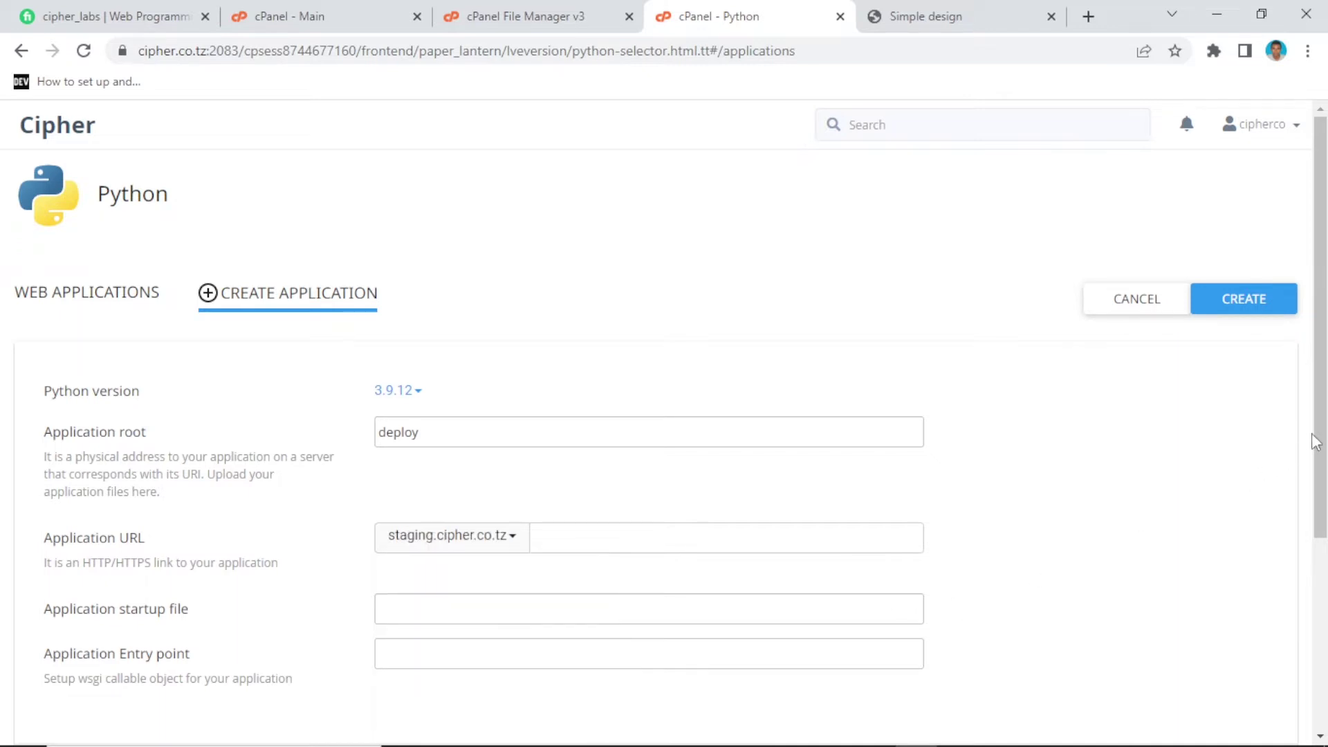
scroll(1307, 540, down, 2)
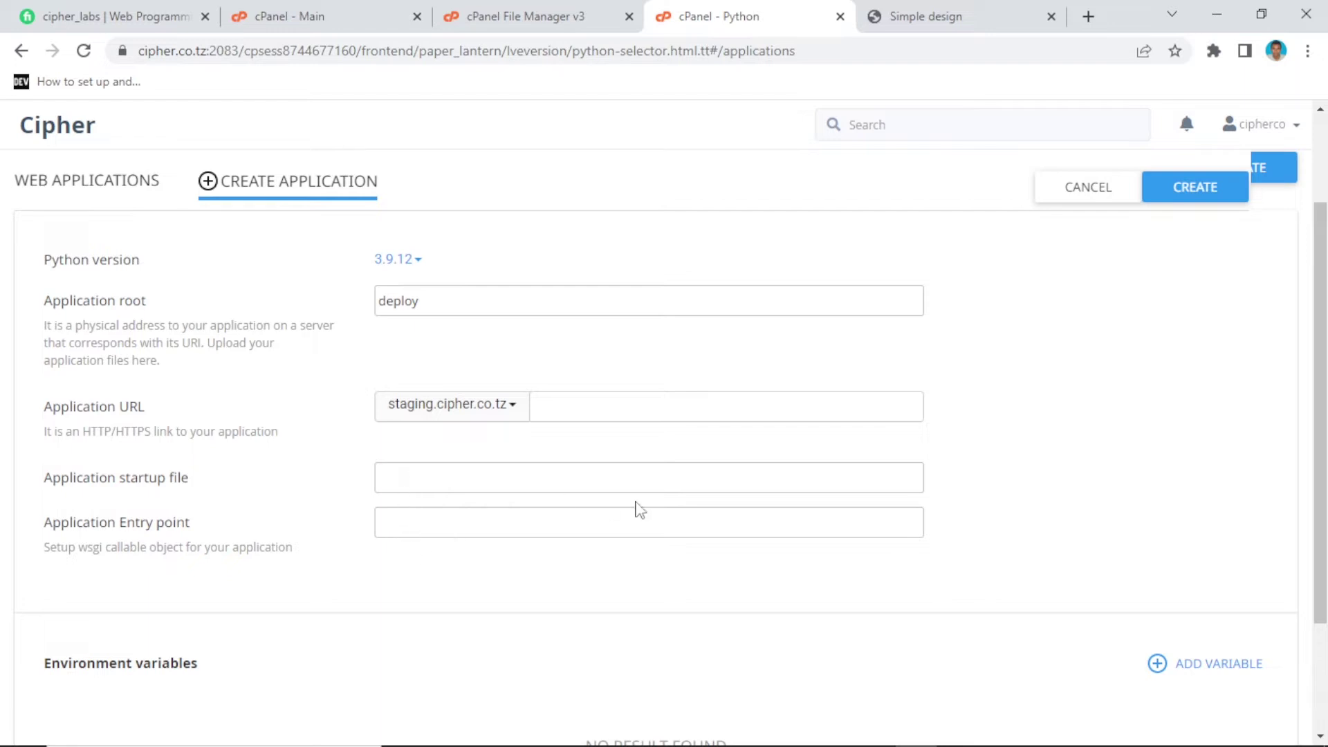
drag(1317, 337, 1318, 299)
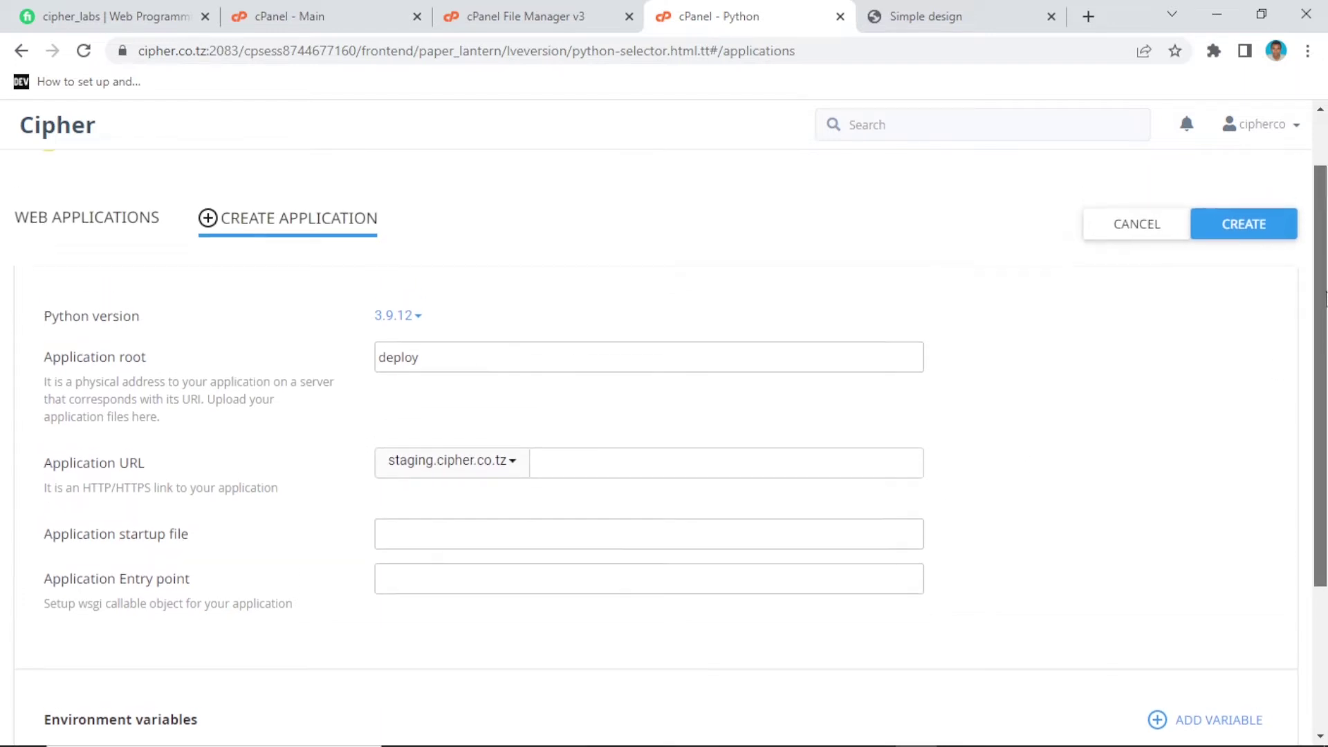
click(1229, 233)
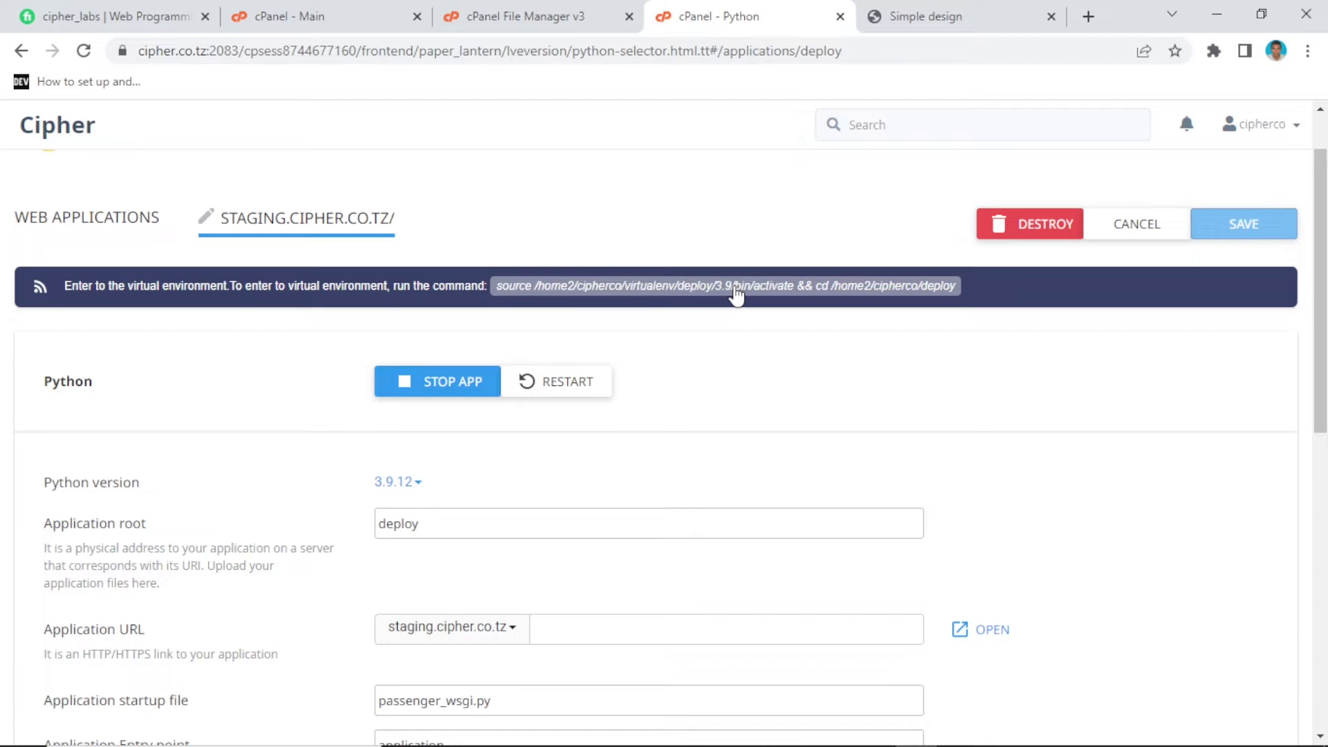
click(783, 293)
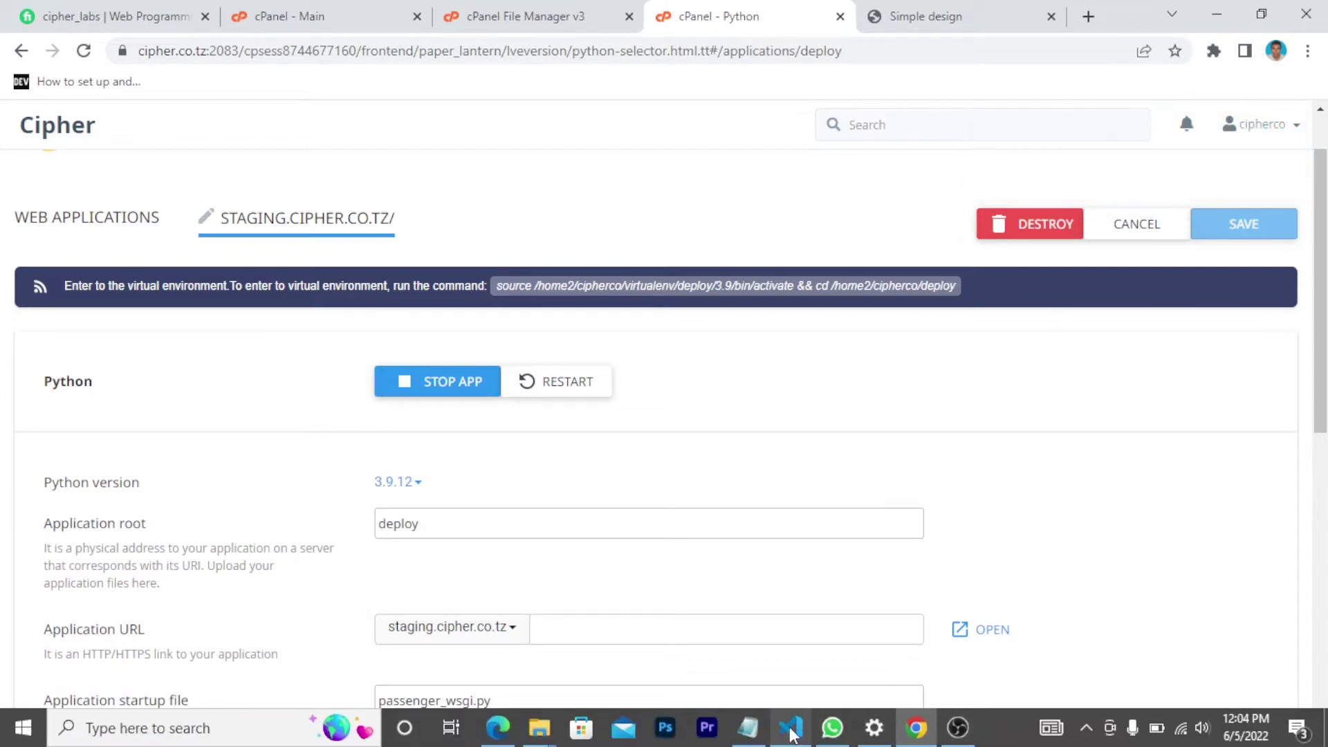
In Visual Studio Code's terminal, stop the development server and run pip freeze>requirements.txt in the Deploy project
click(790, 727)
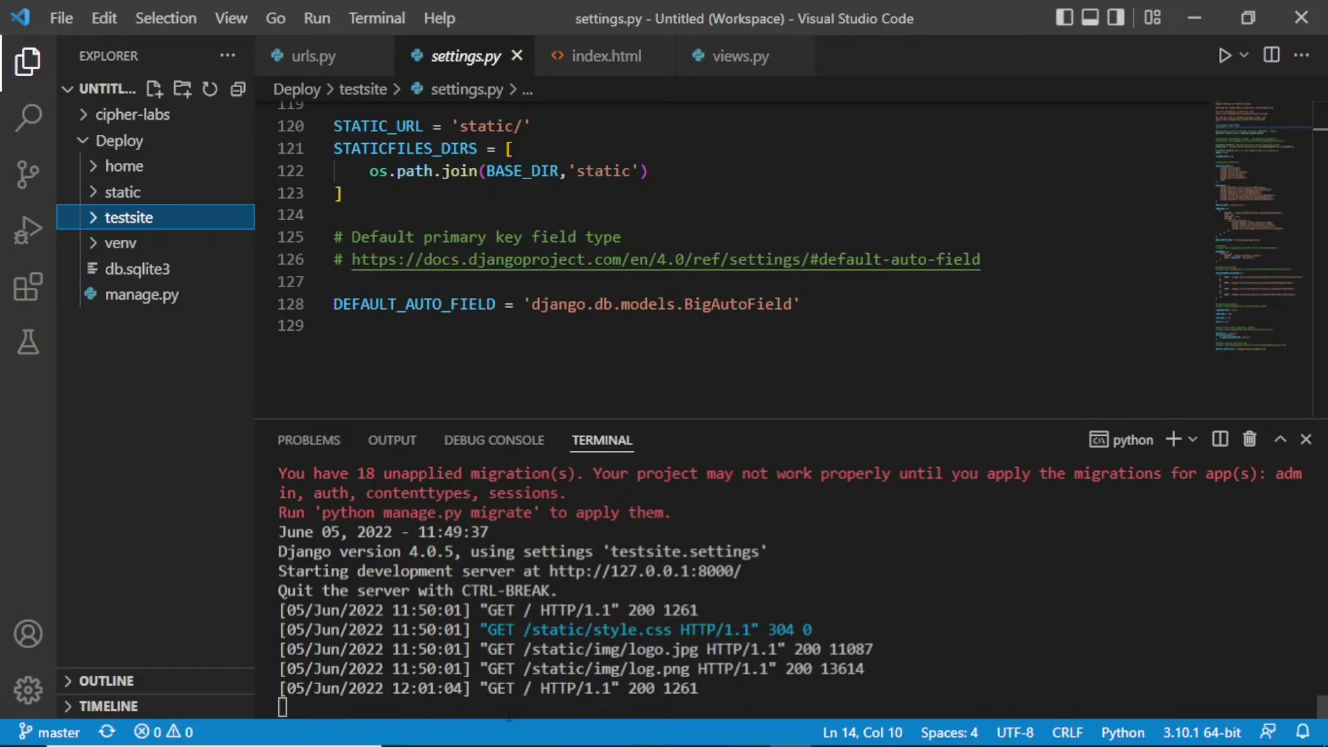
click(359, 702)
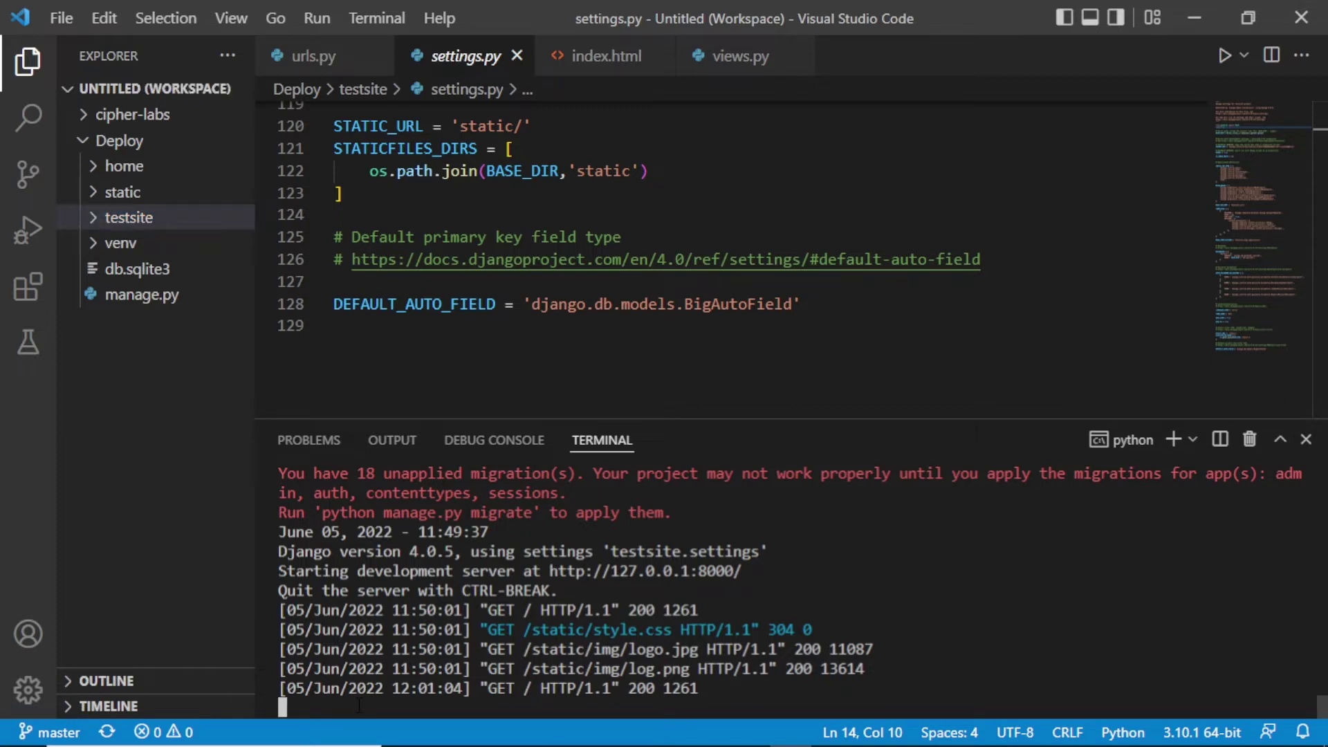
key(ctrl+c)
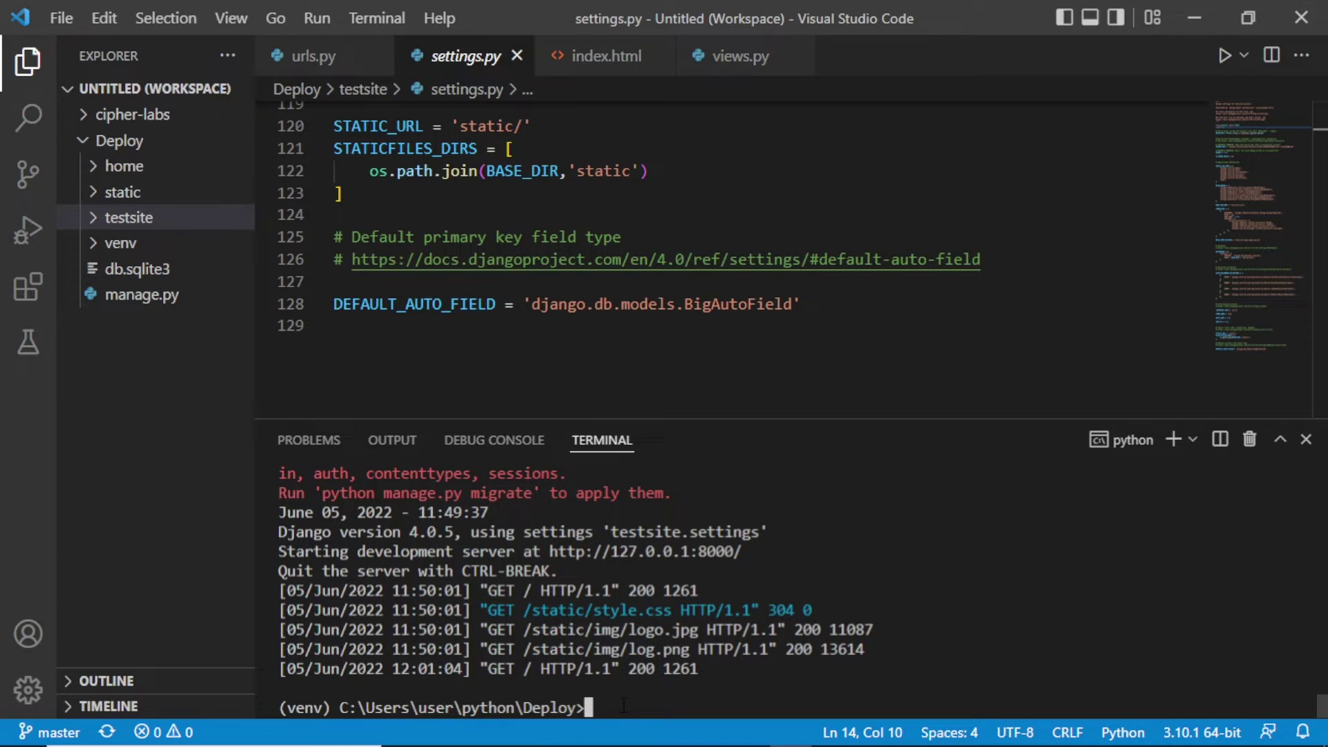
text(pip freeze>requirement)
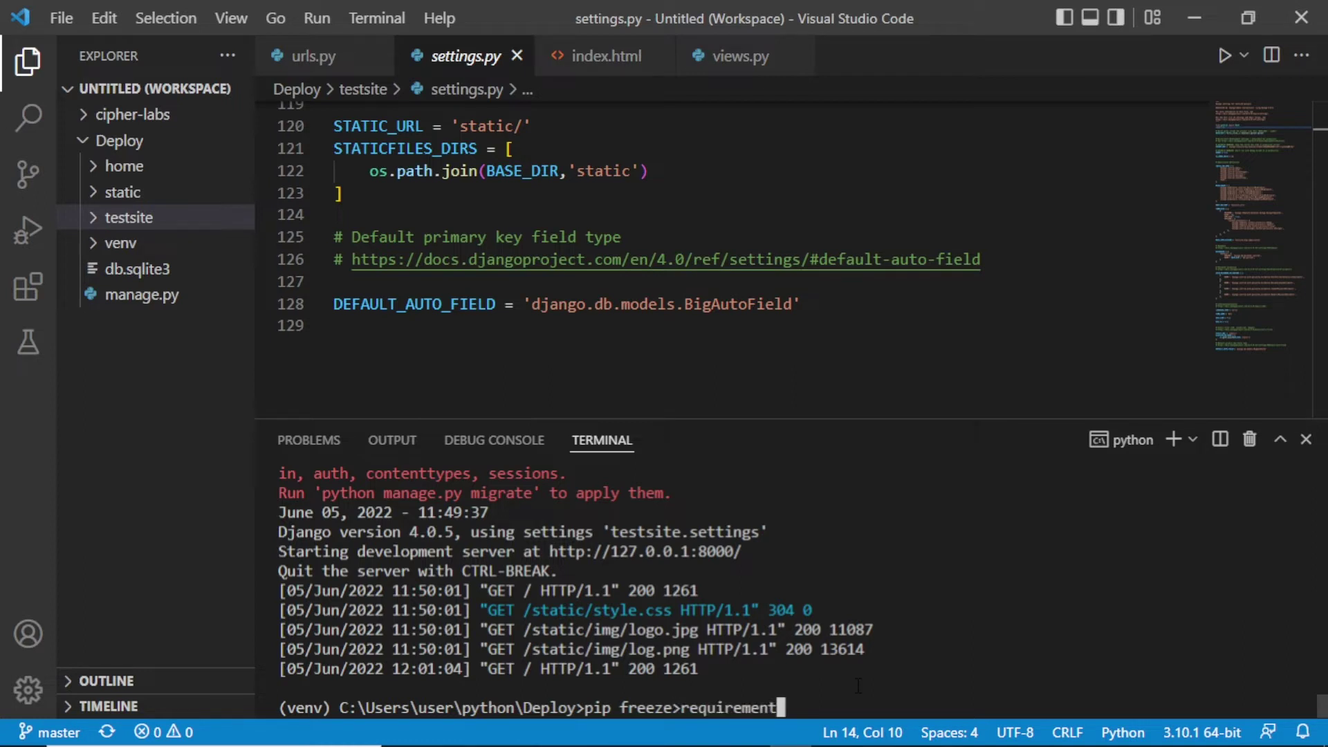
text(s.txt)
key(Return)
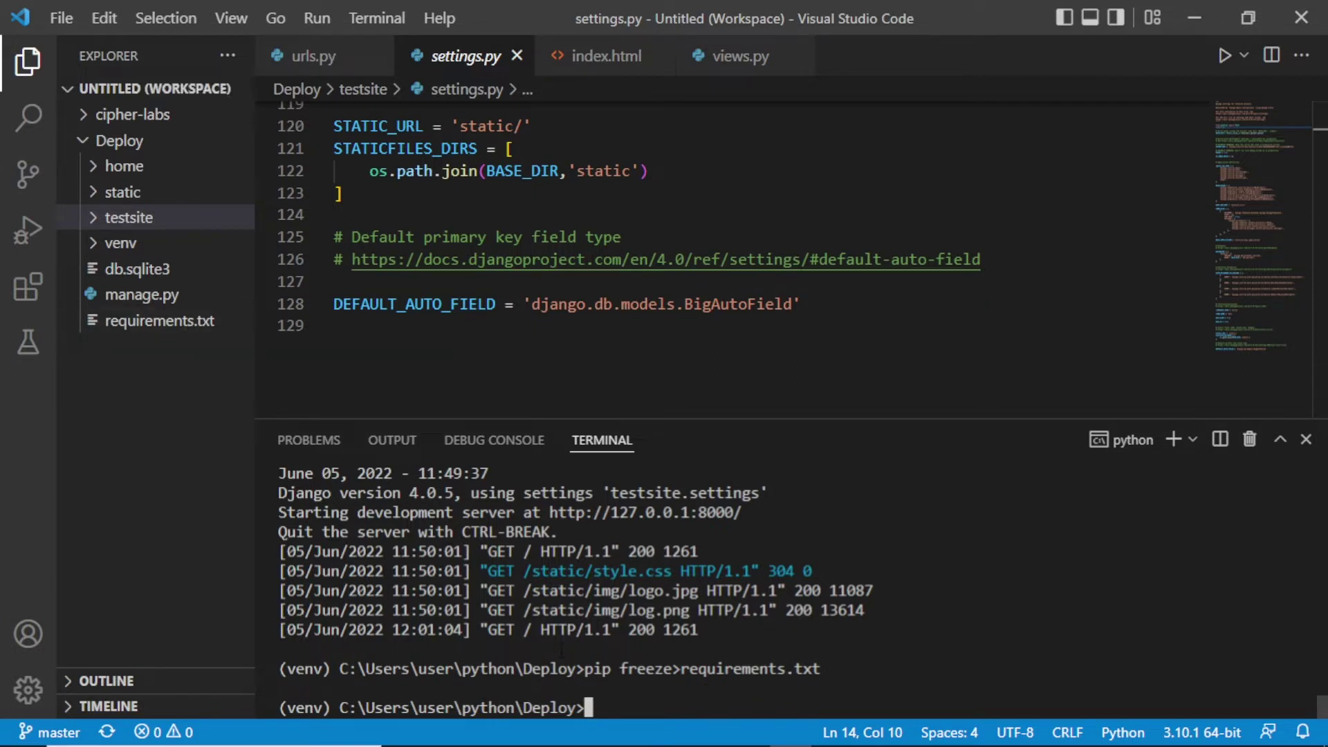
Return to the cPanel File Manager in Chrome and open the deploy application folder
click(1195, 20)
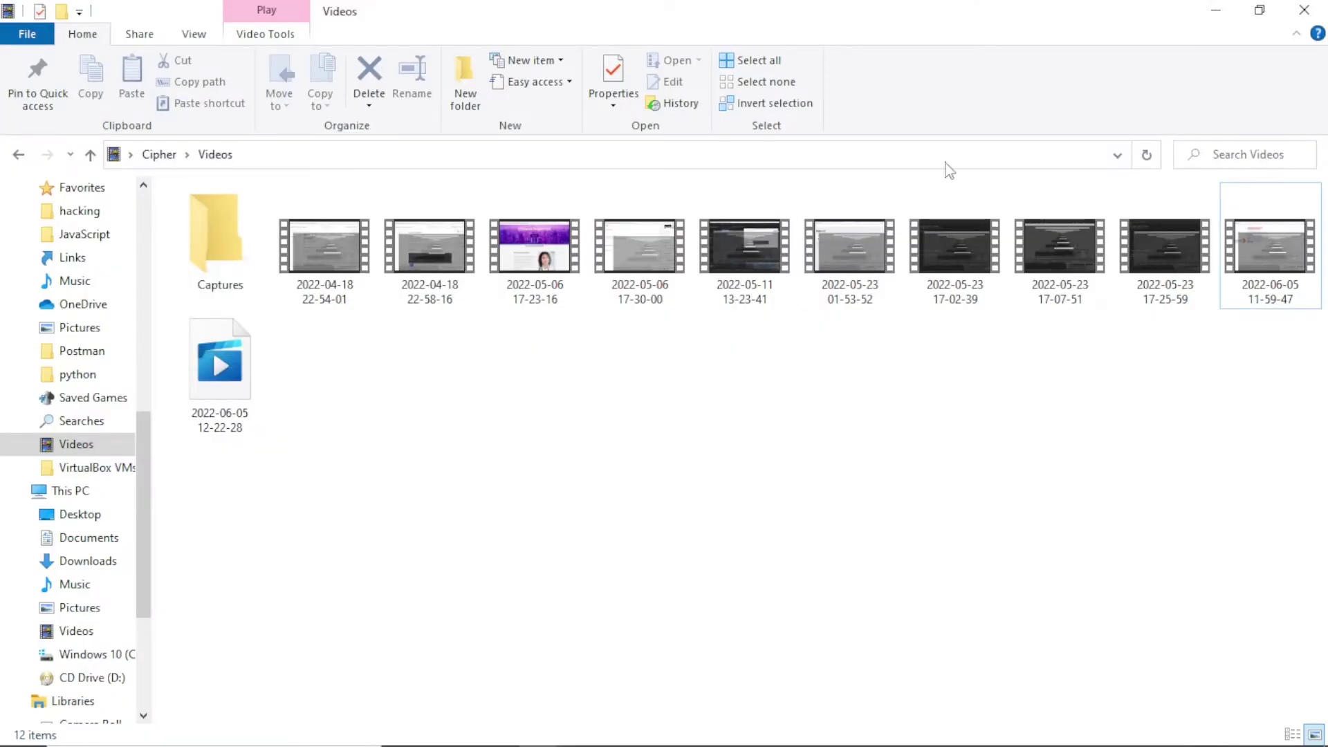
click(1221, 10)
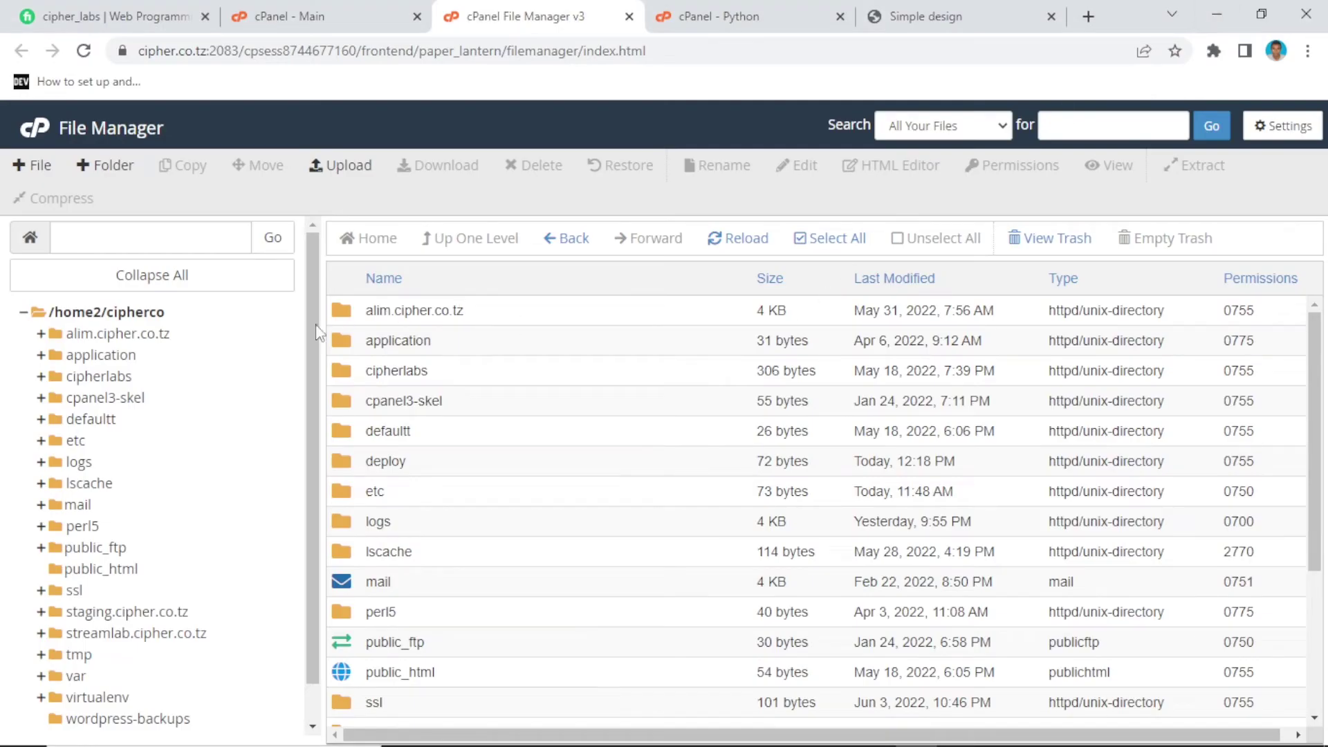
drag(312, 295, 309, 319)
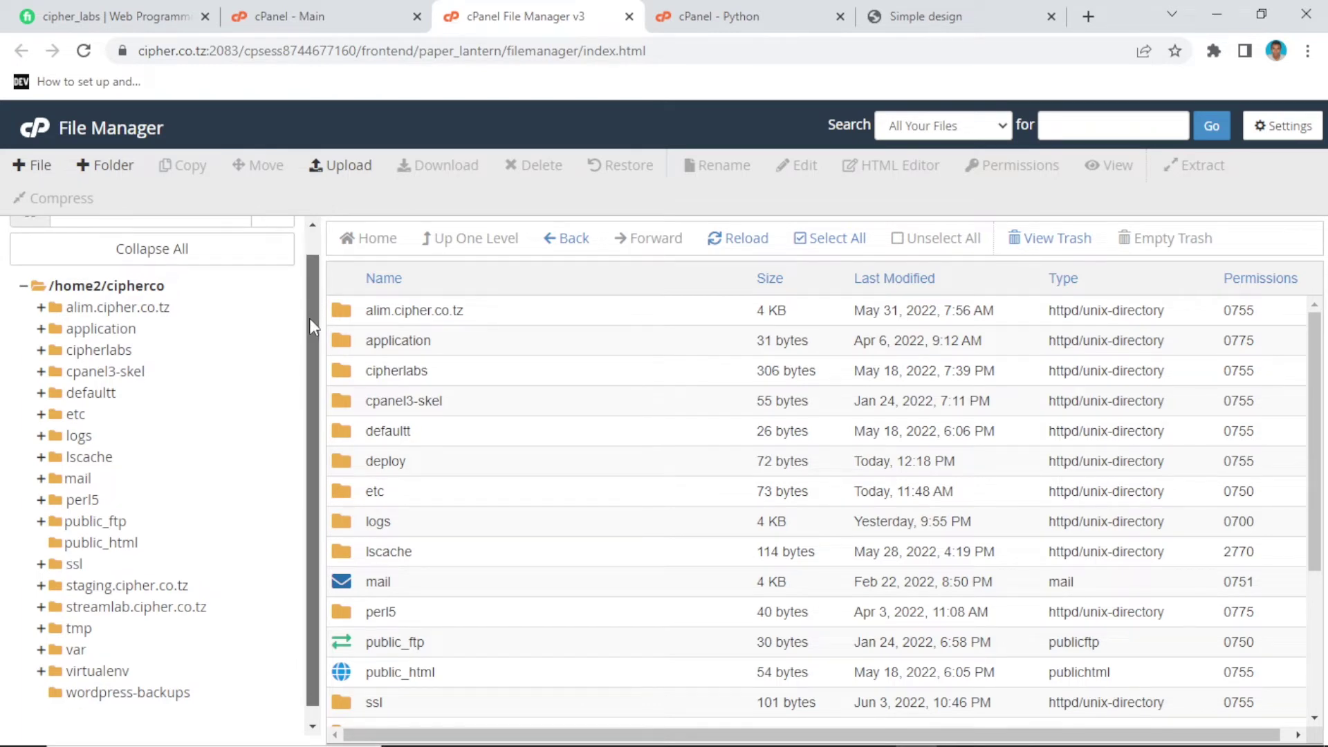
click(345, 463)
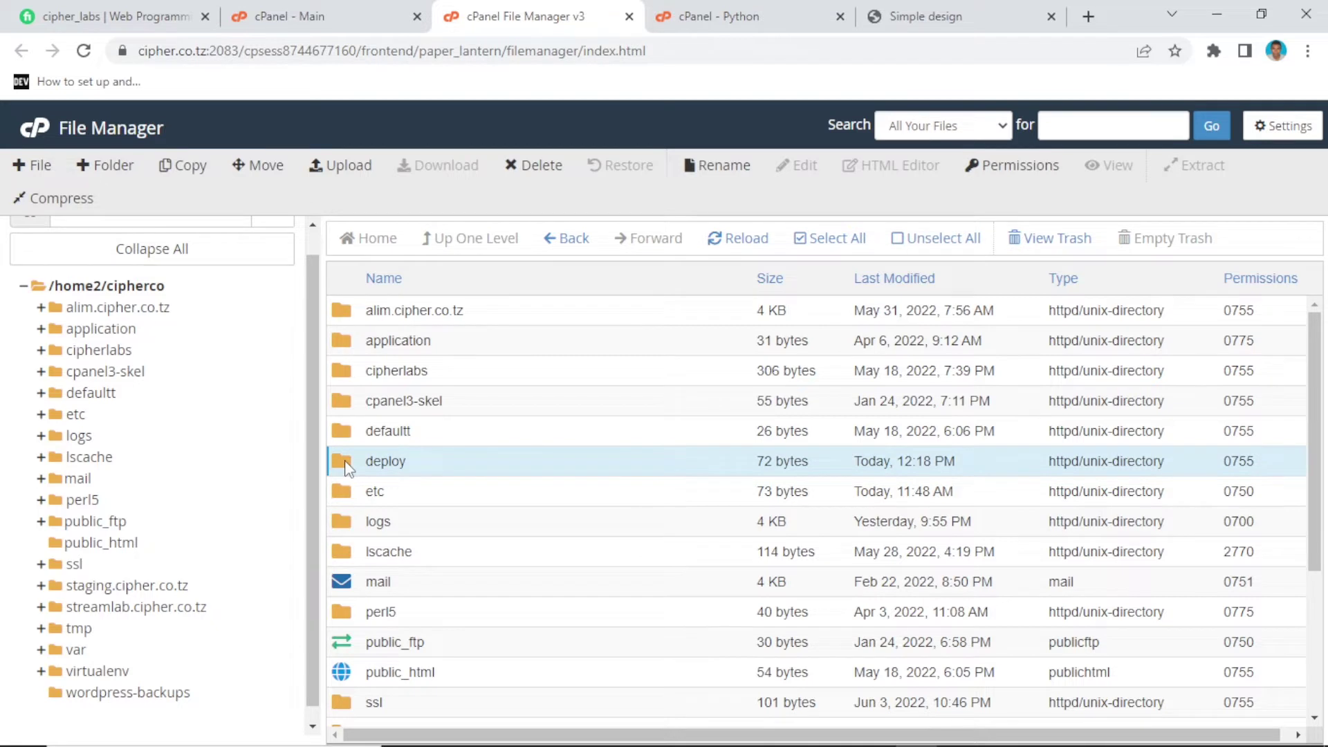
double_click(347, 463)
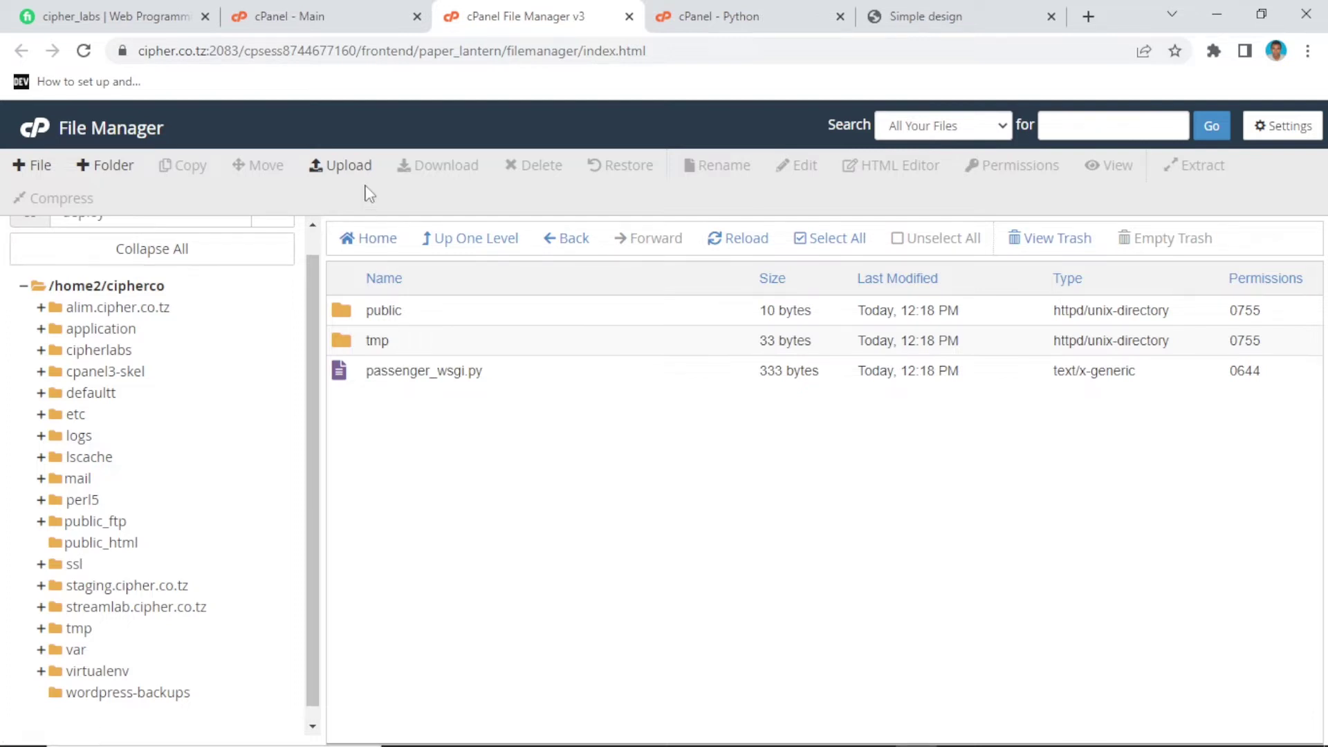
In File Explorer's Deploy folder, archive home, static, testsite, db.sqlite3, manage and requirements, leaving out venv, as Deploy in ZIP format
mouse_move(581, 733)
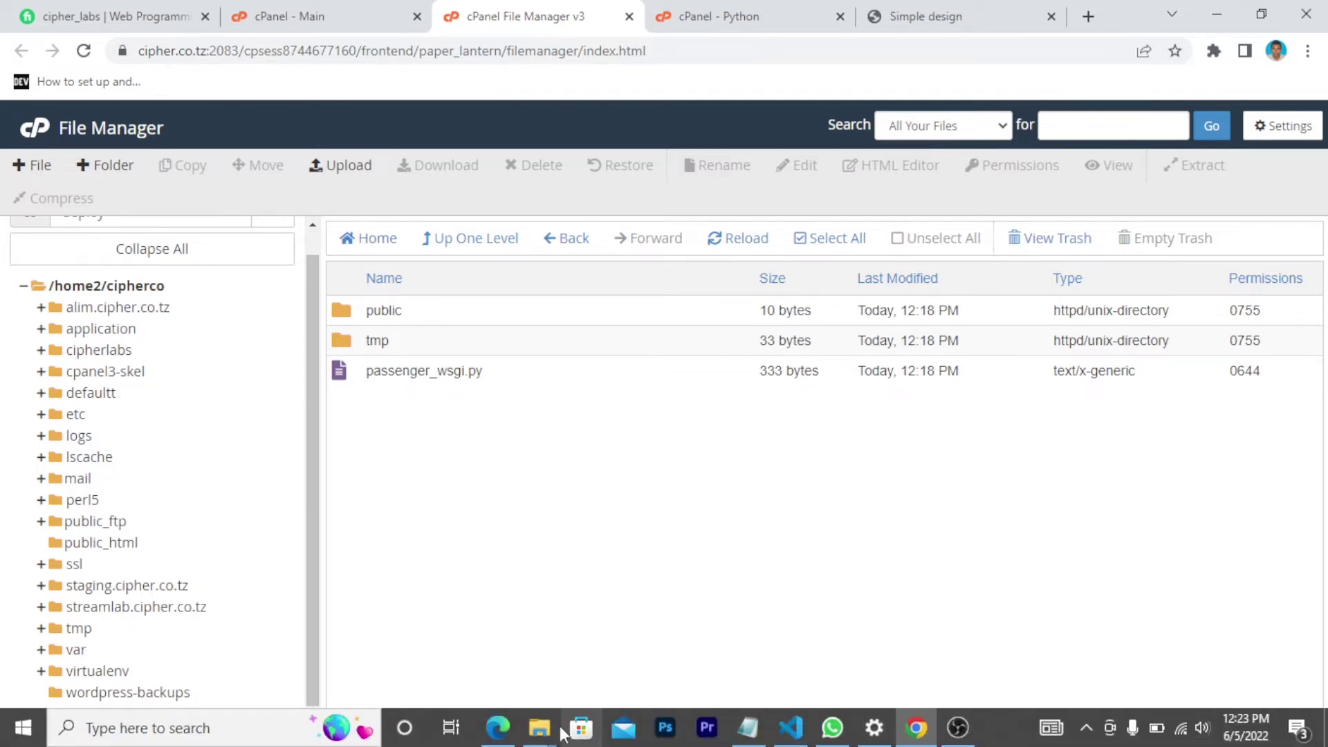
click(485, 660)
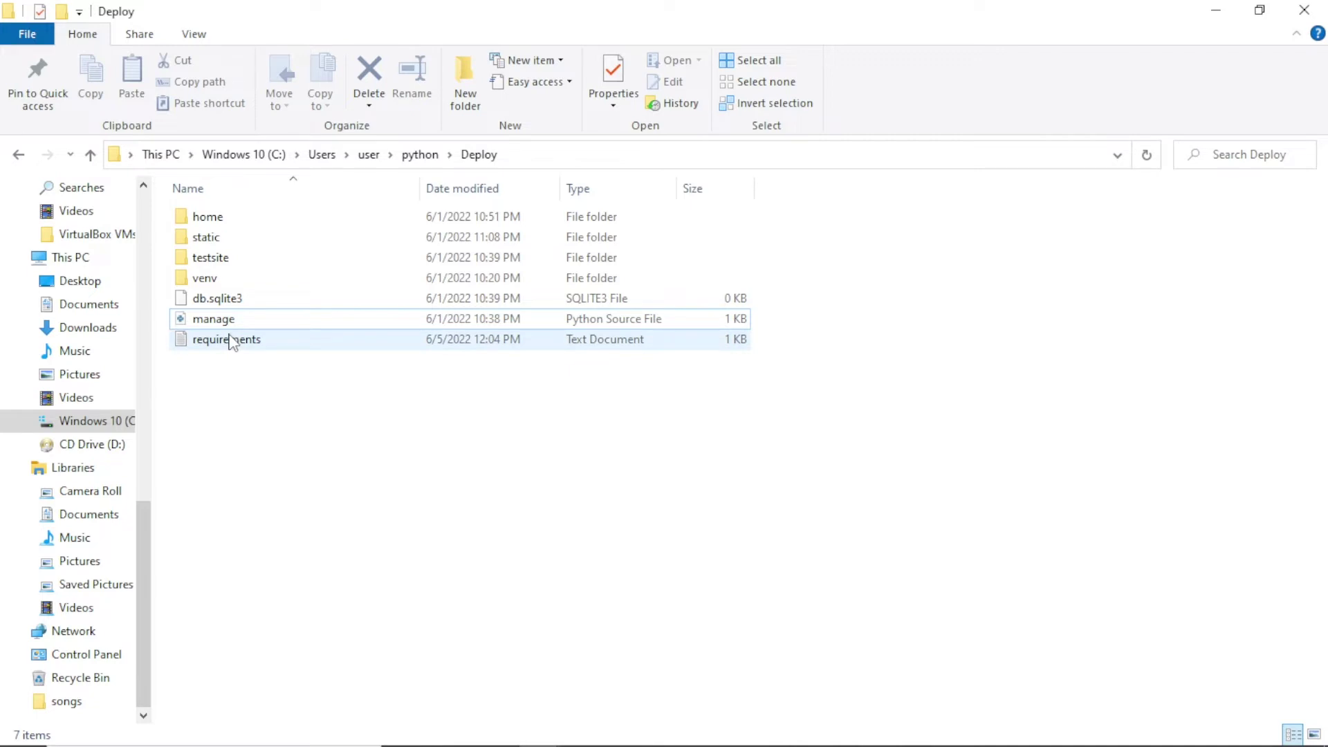
click(210, 217)
shift+click(211, 240)
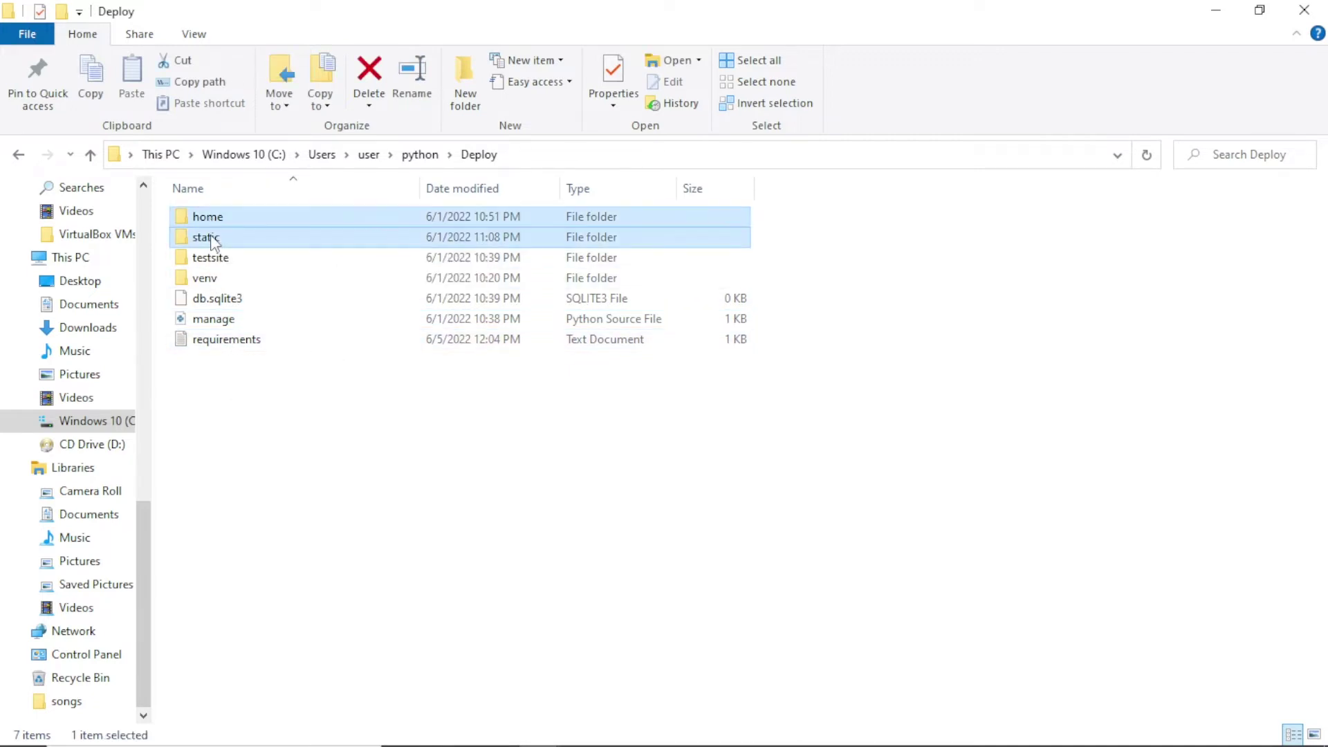
shift+click(214, 260)
ctrl+click(218, 298)
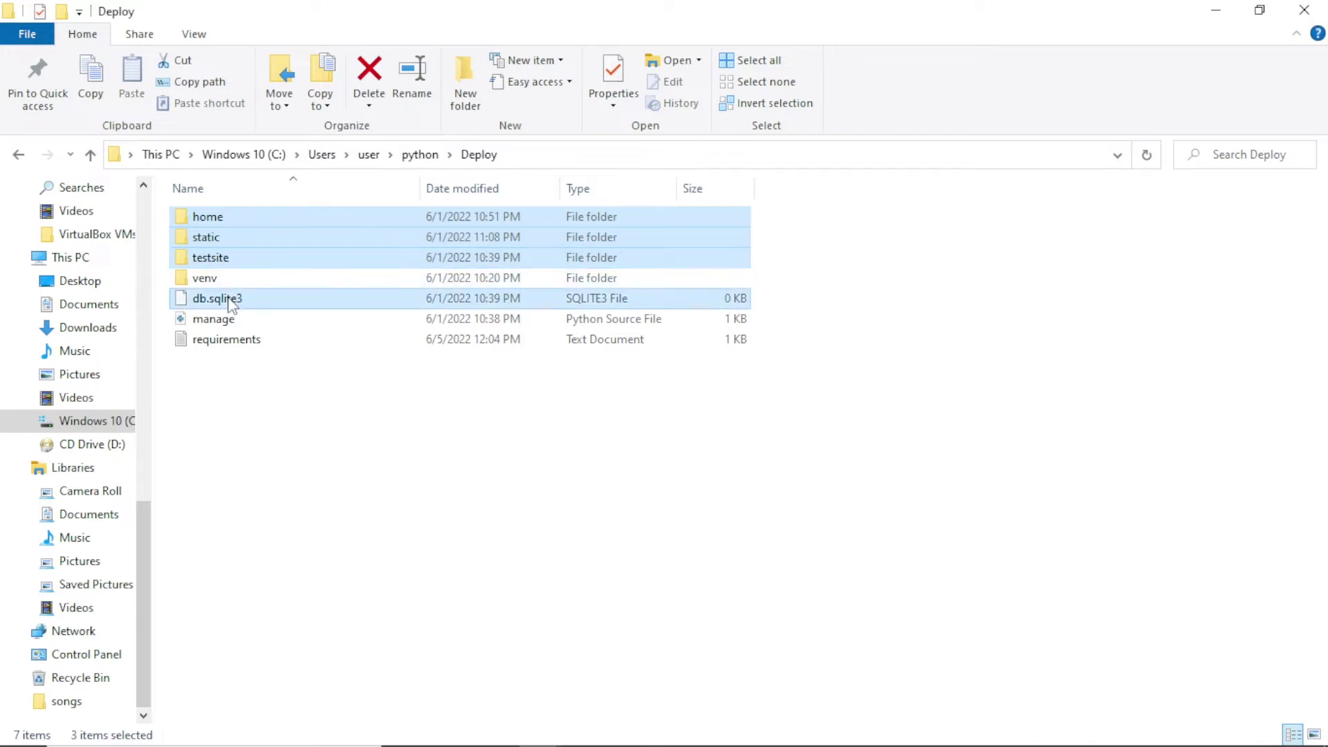
ctrl+click(219, 320)
ctrl+click(226, 341)
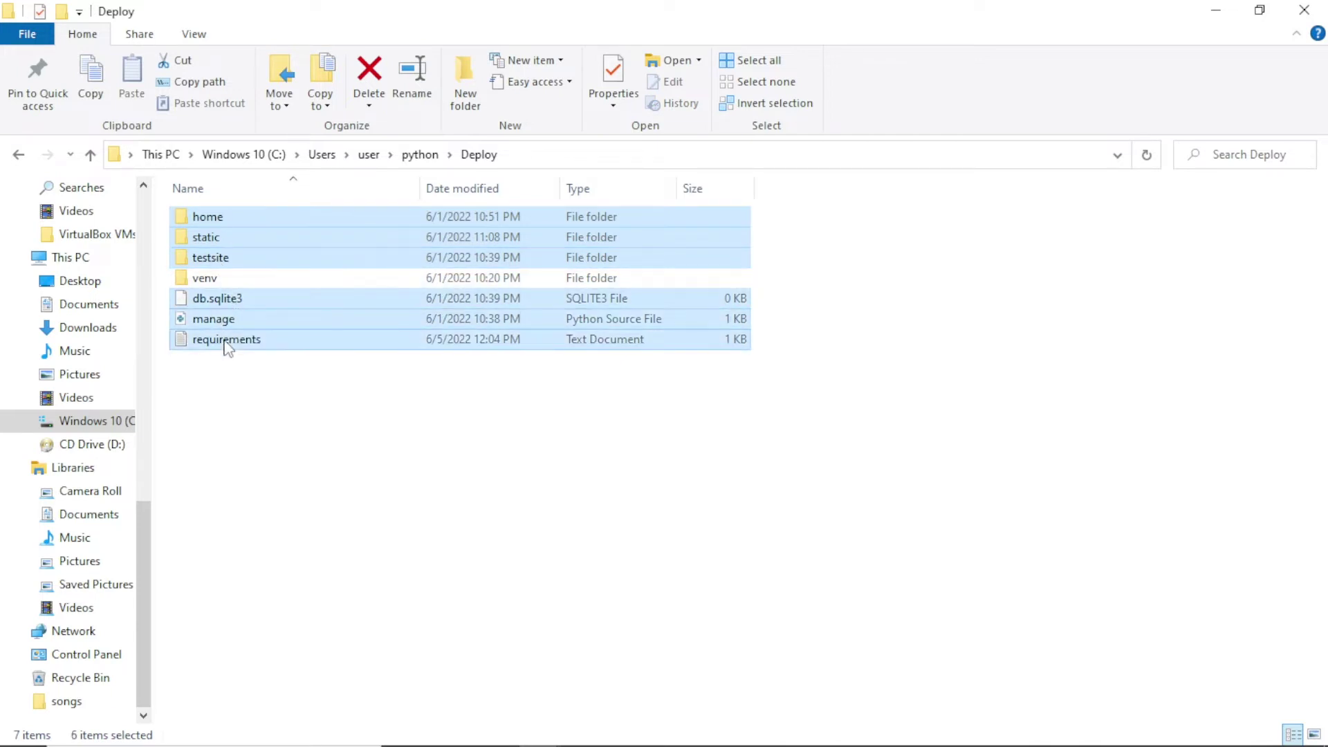
right_click(239, 313)
click(290, 441)
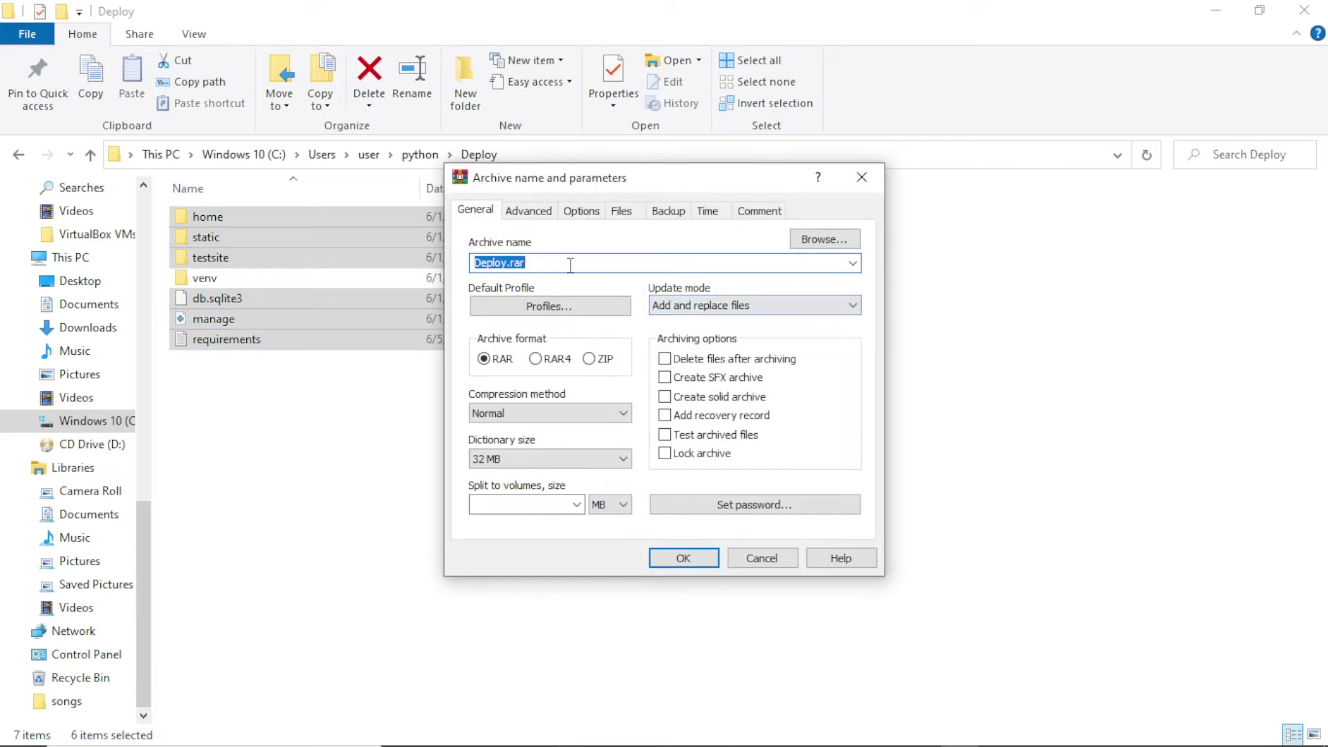
click(589, 359)
click(682, 559)
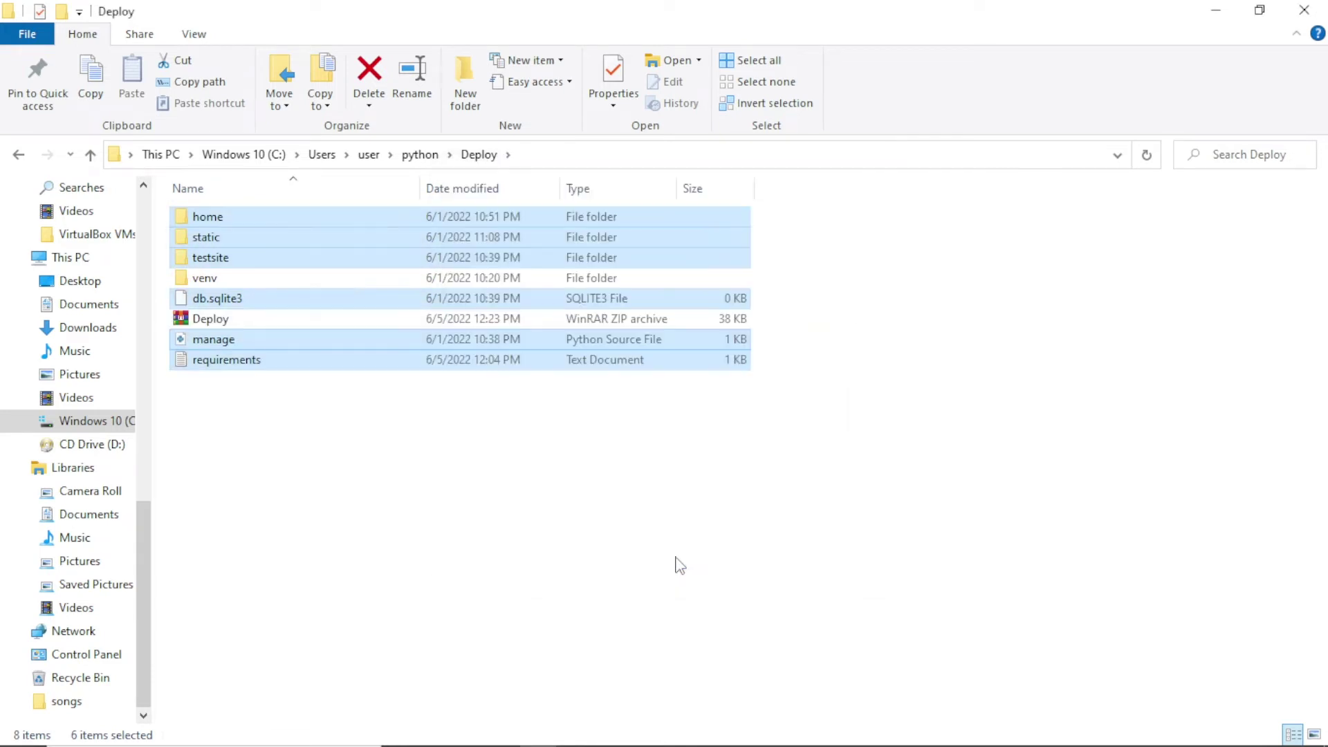
click(387, 473)
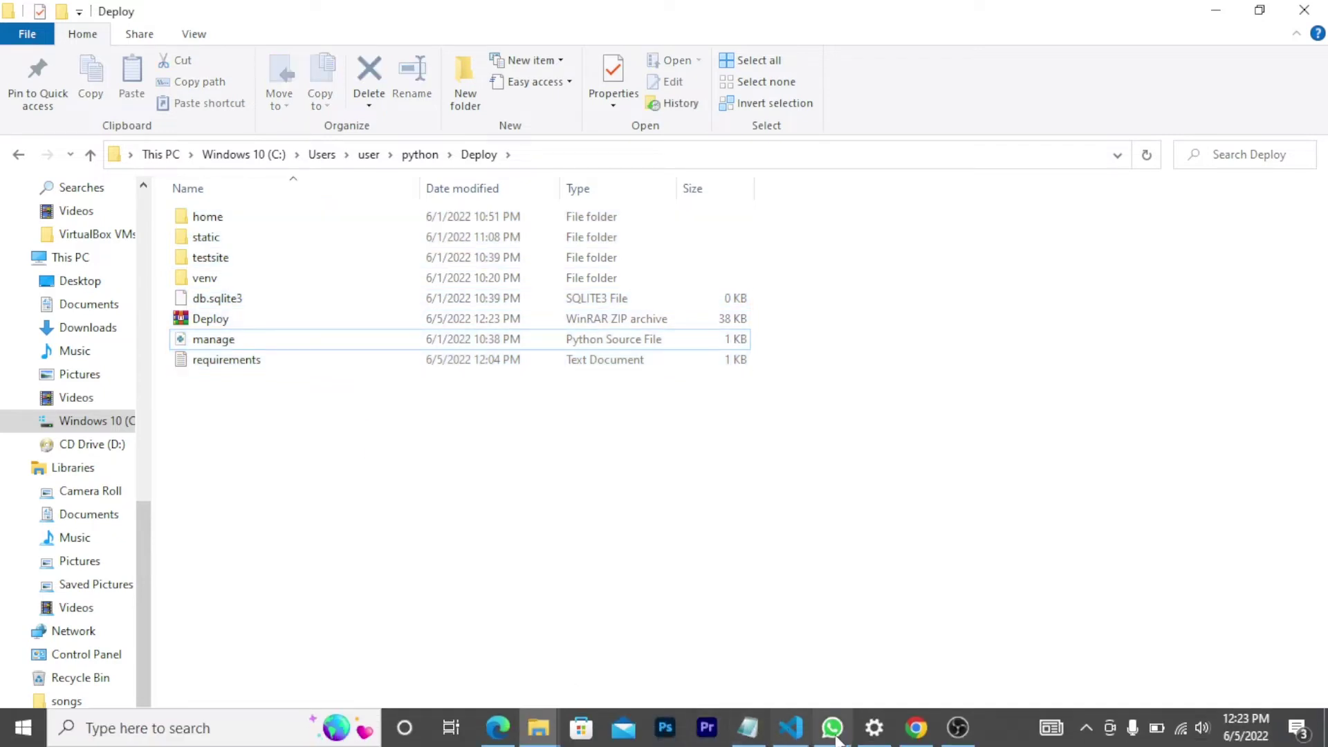
Back in Chrome's cPanel File Manager, upload Deploy.zip from the local python/Deploy folder to /home2/cipherco/deploy and return to that folder
click(914, 729)
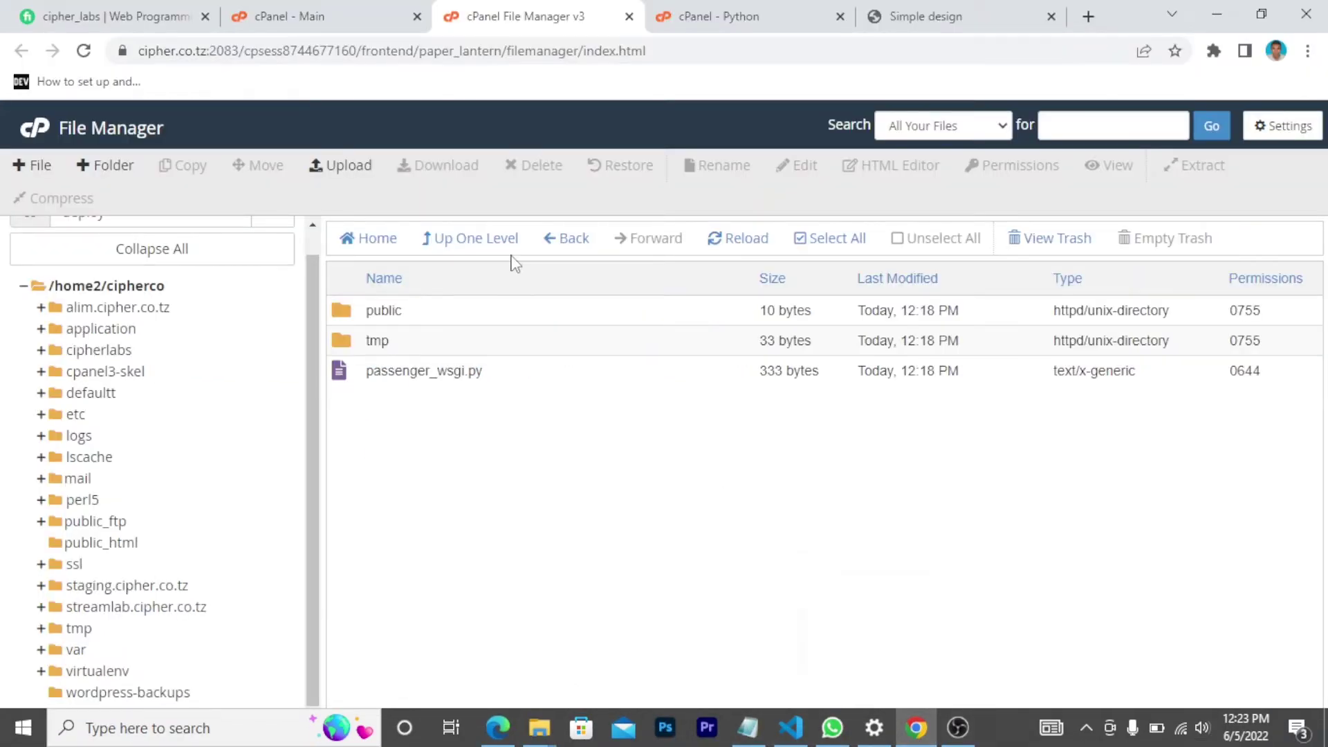
click(319, 169)
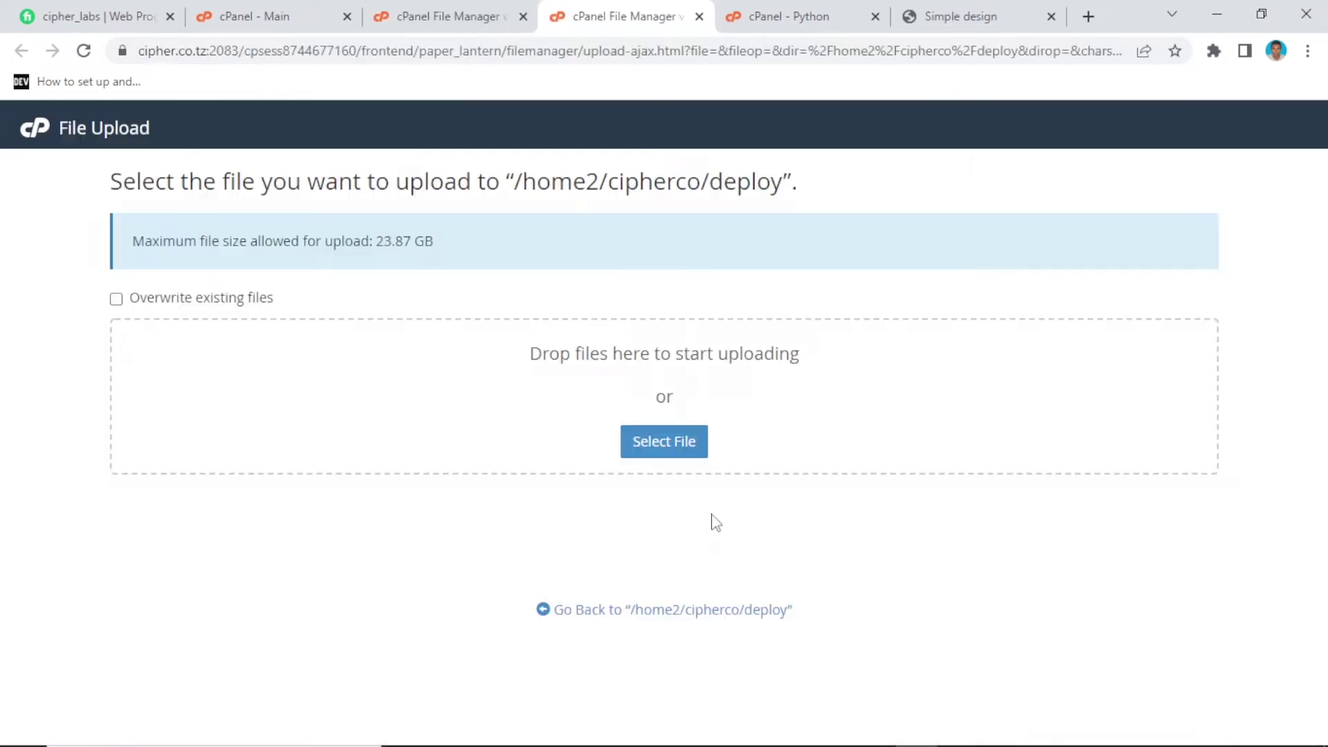
click(670, 450)
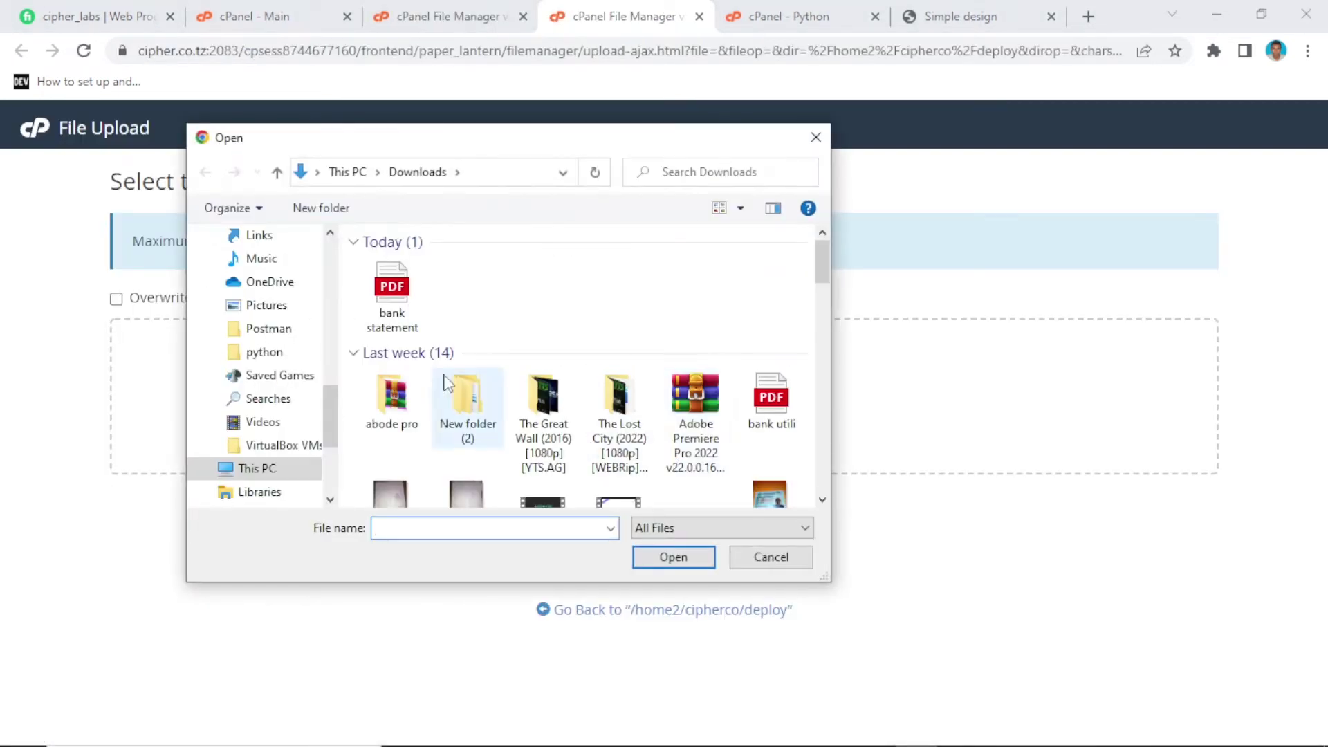
click(280, 355)
double_click(413, 305)
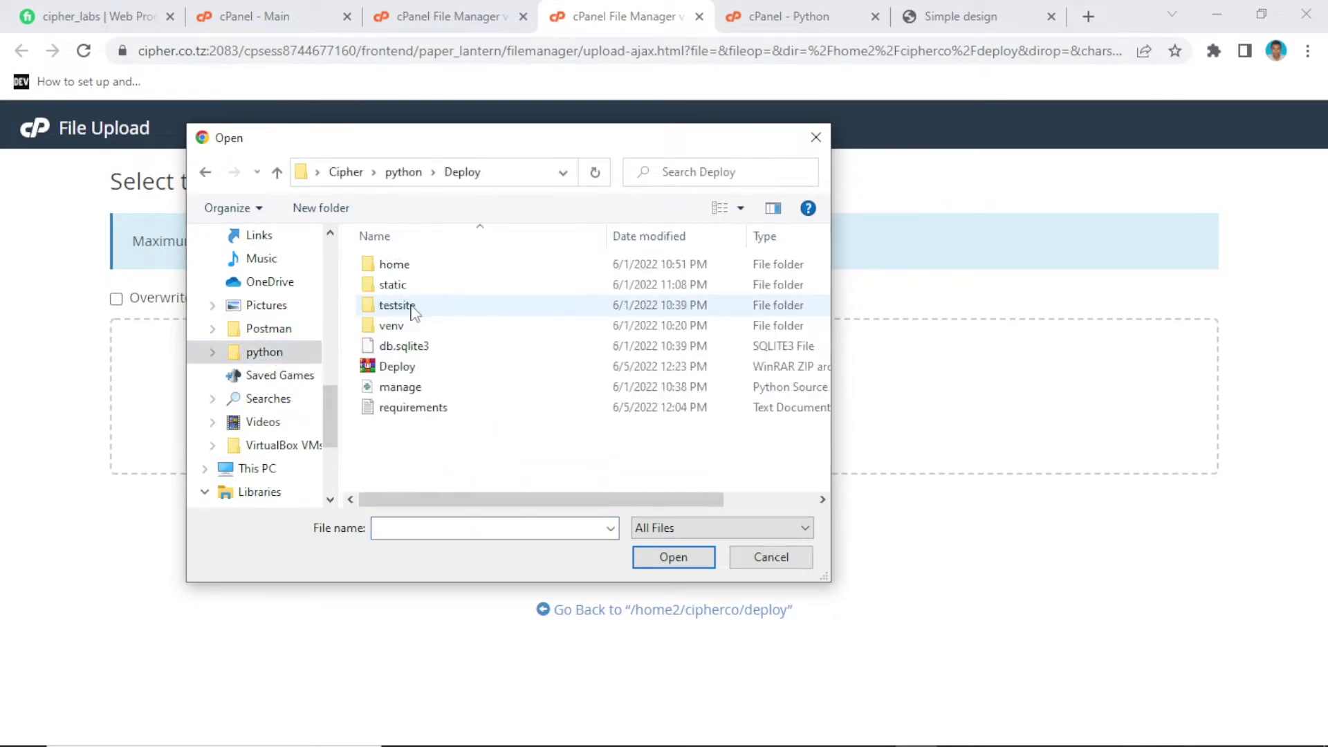
click(415, 369)
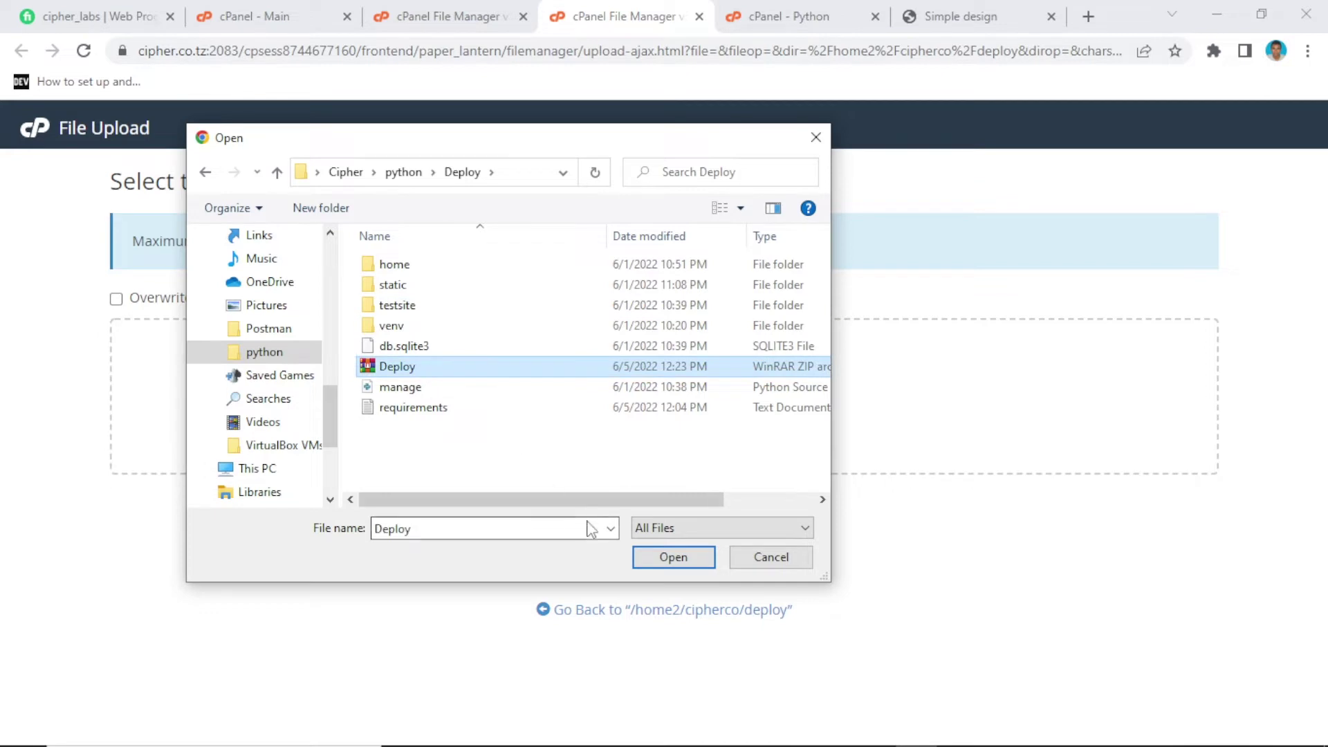
click(669, 557)
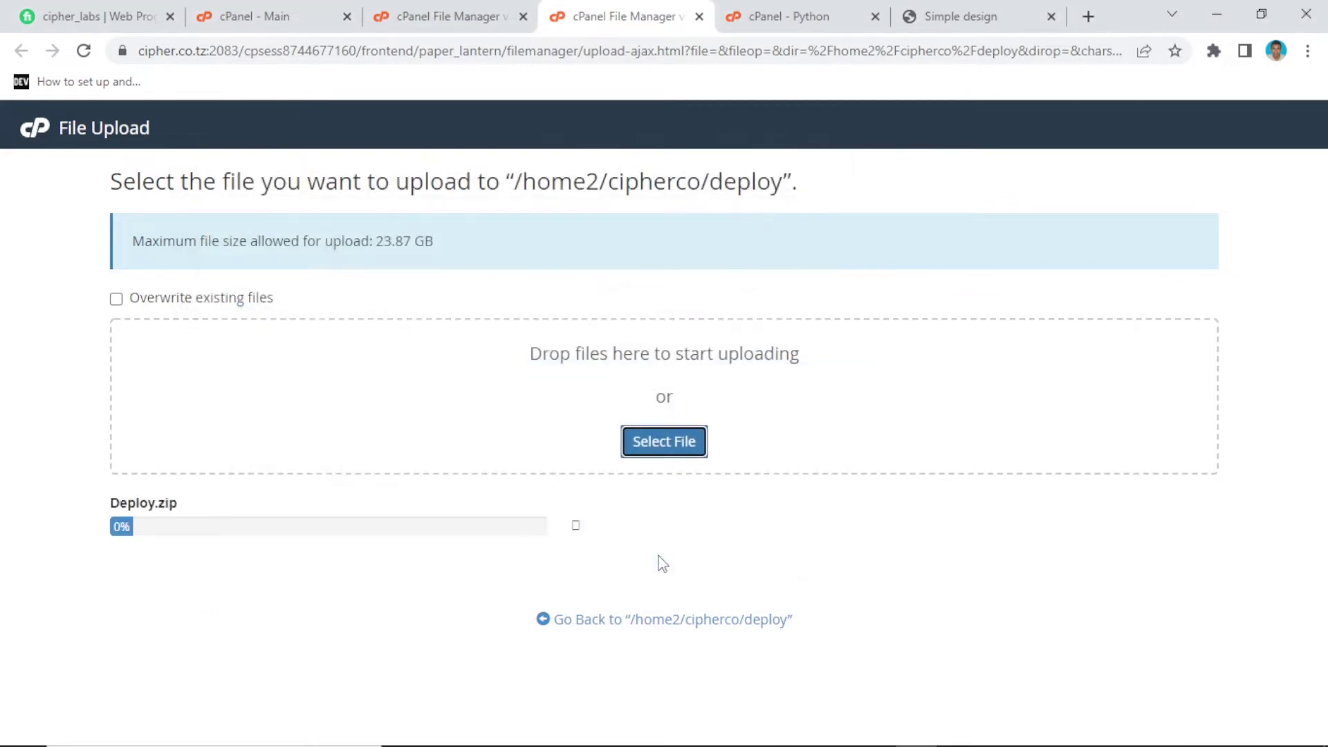
click(562, 621)
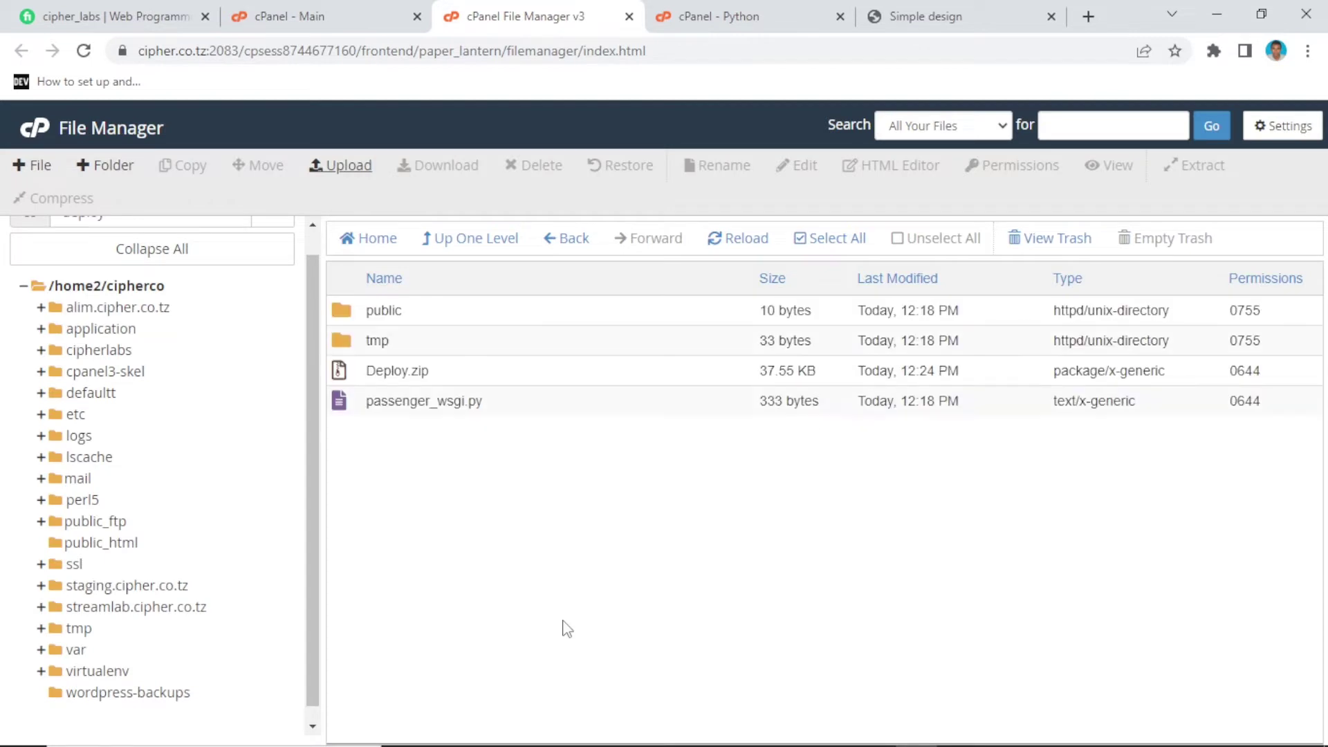
Extract the uploaded Deploy.zip archive into the /deploy directory
click(401, 378)
right_click(401, 379)
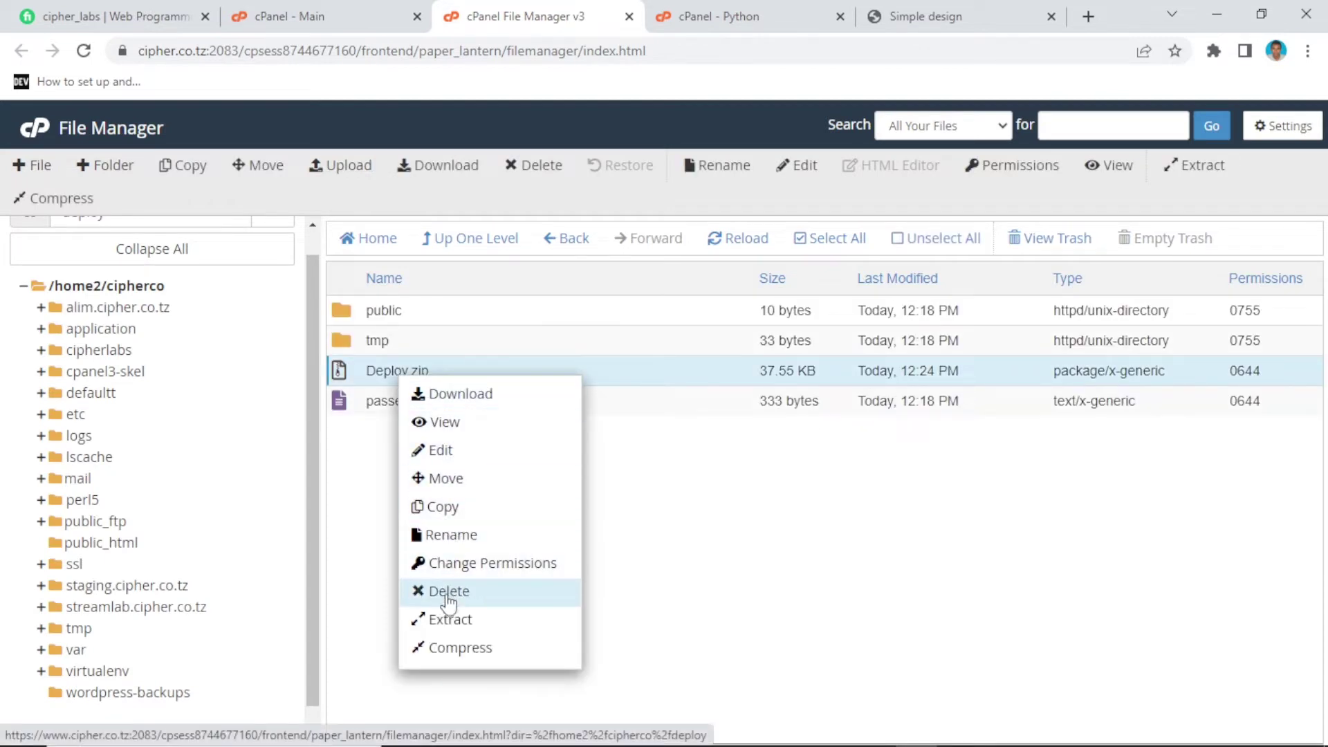
click(450, 620)
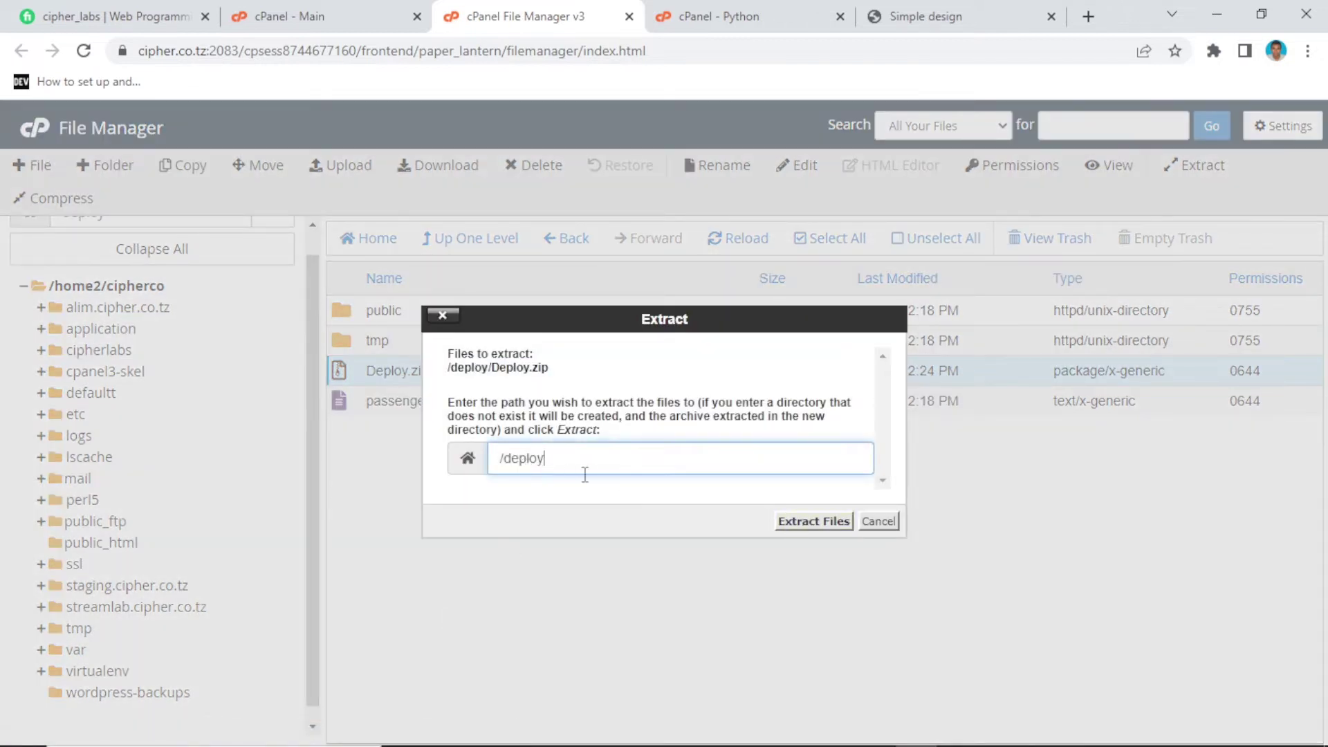
click(813, 522)
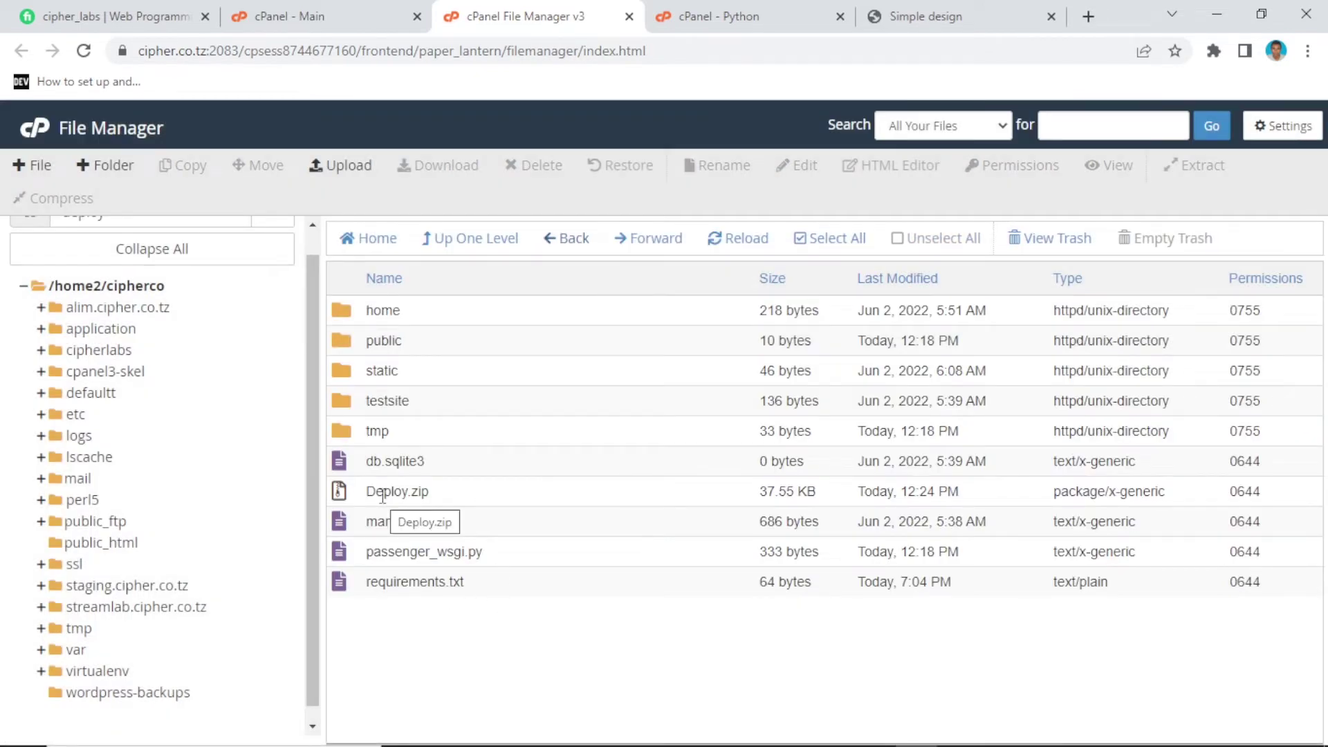
Permanently delete Deploy.zip from the deploy folder, skipping the trash
click(382, 493)
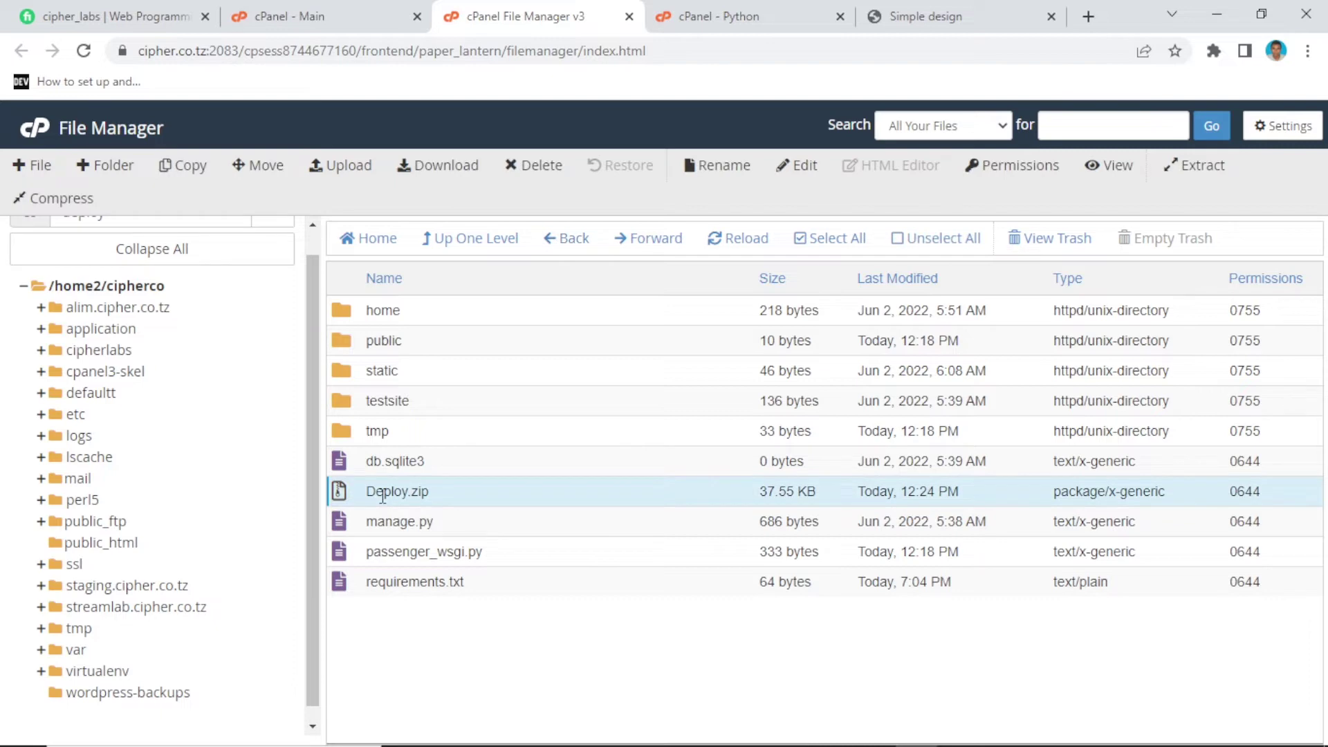
key(Delete)
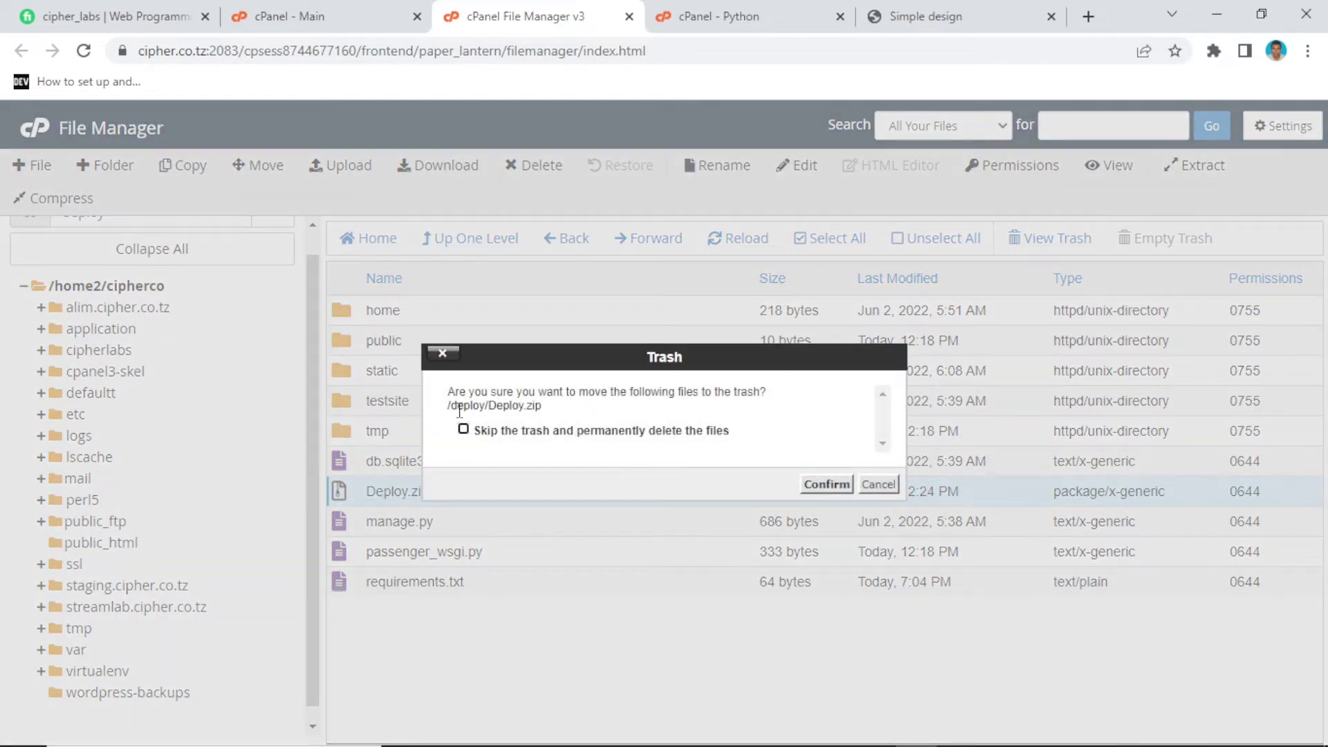
click(463, 429)
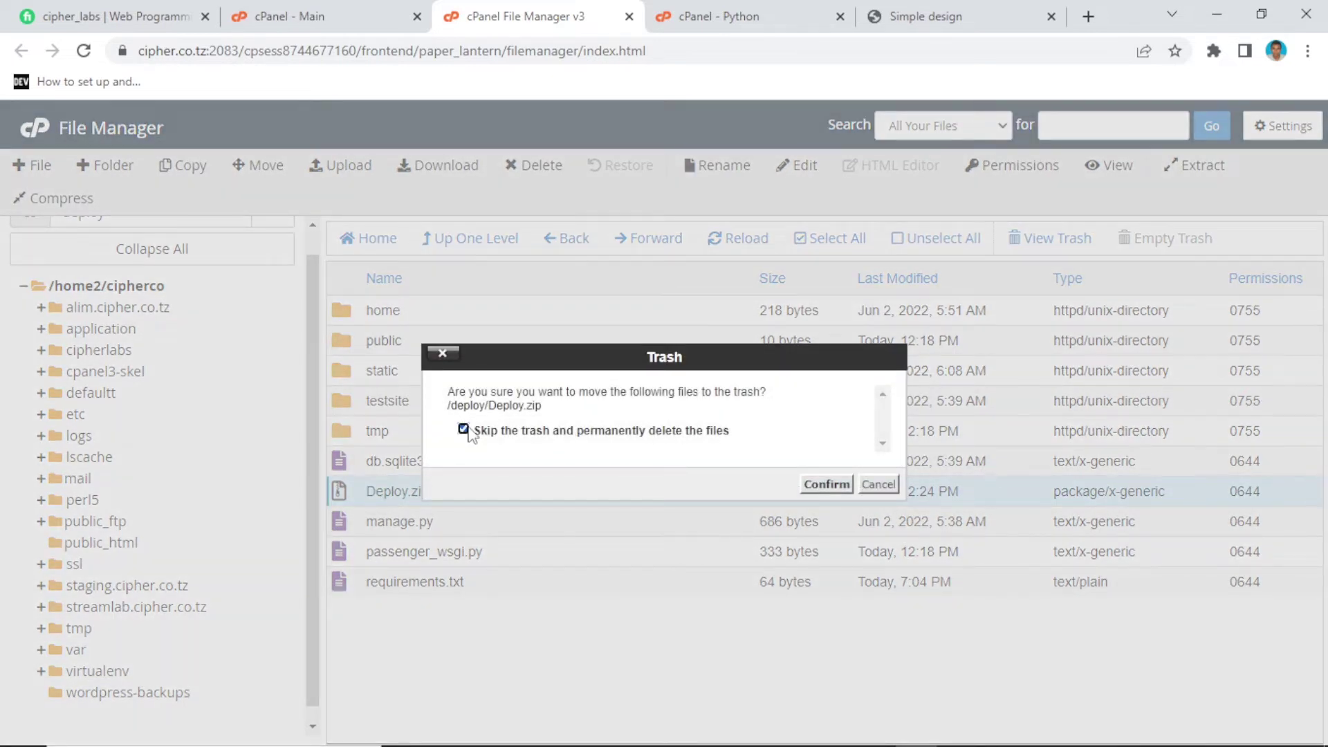
click(814, 487)
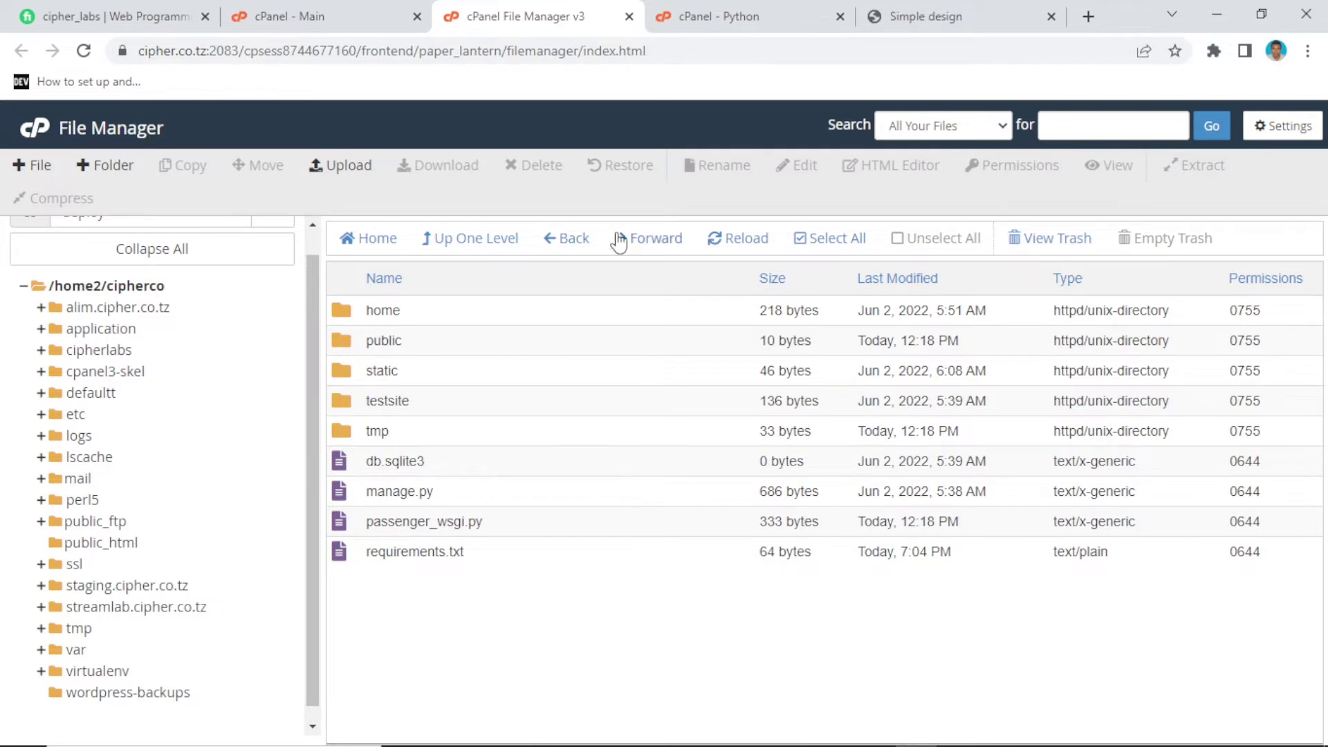
Copy the virtual environment activation command from the staging.cipher.co.tz Python application page and run it in cPanel's Terminal
click(735, 21)
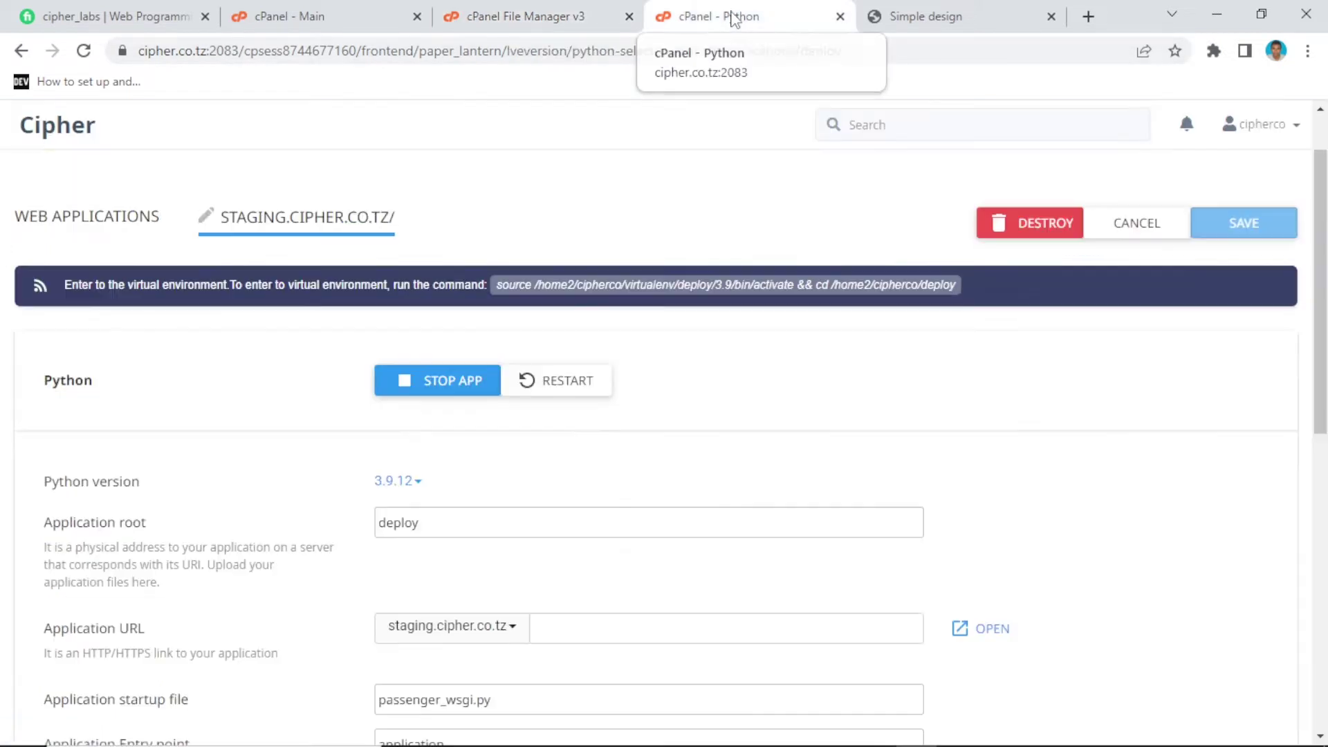
click(754, 289)
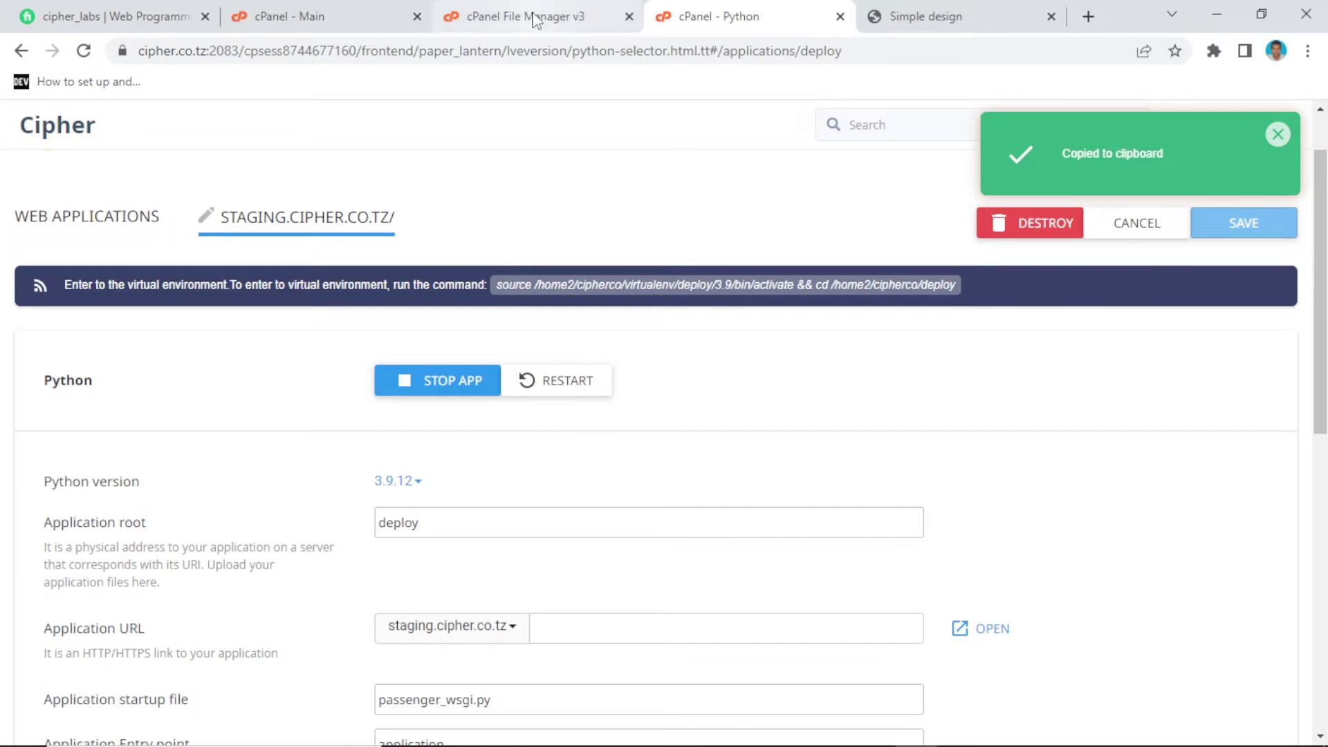
click(323, 20)
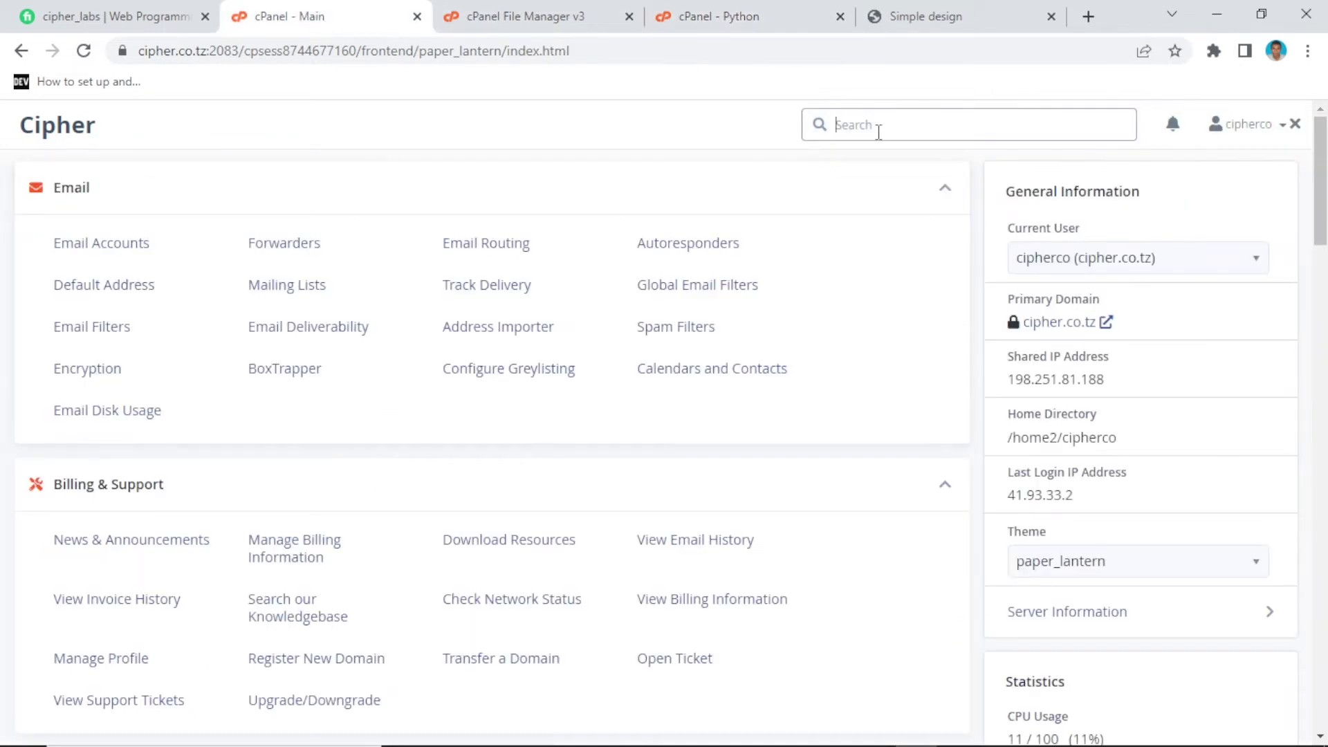
text(term)
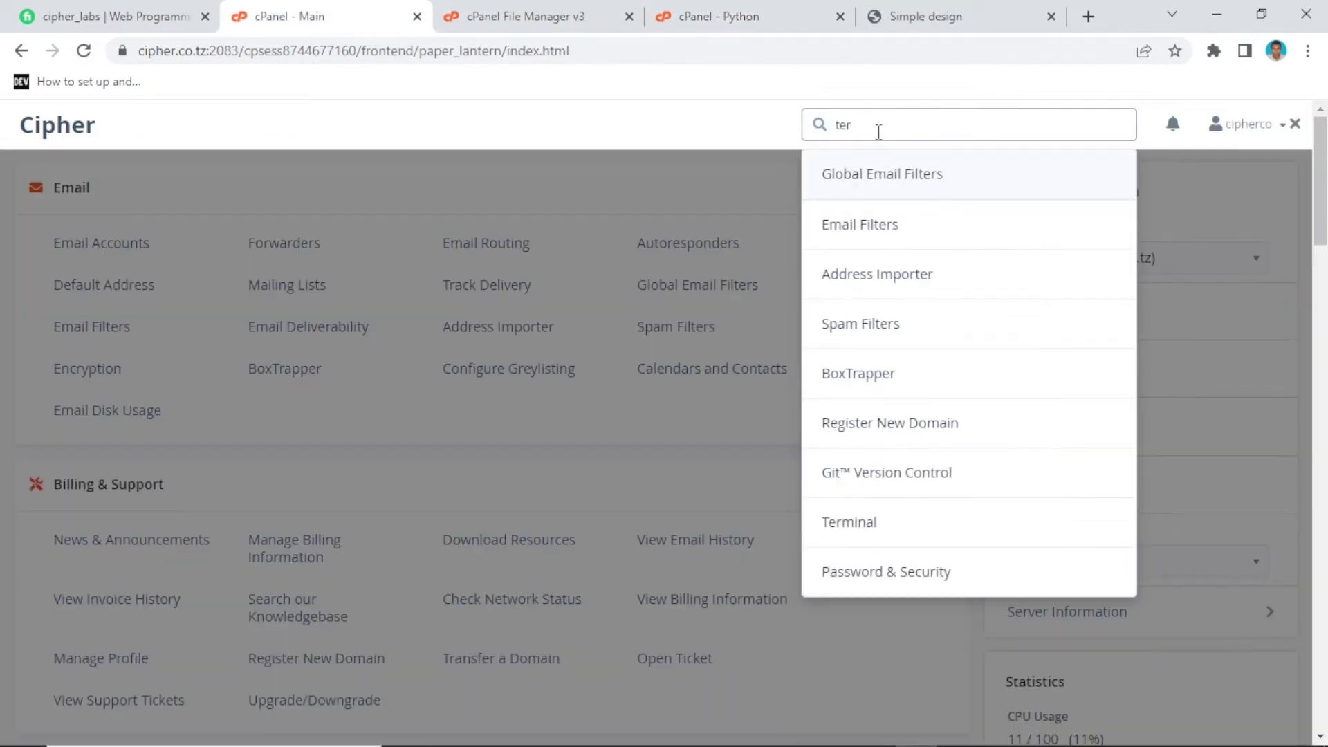
click(868, 177)
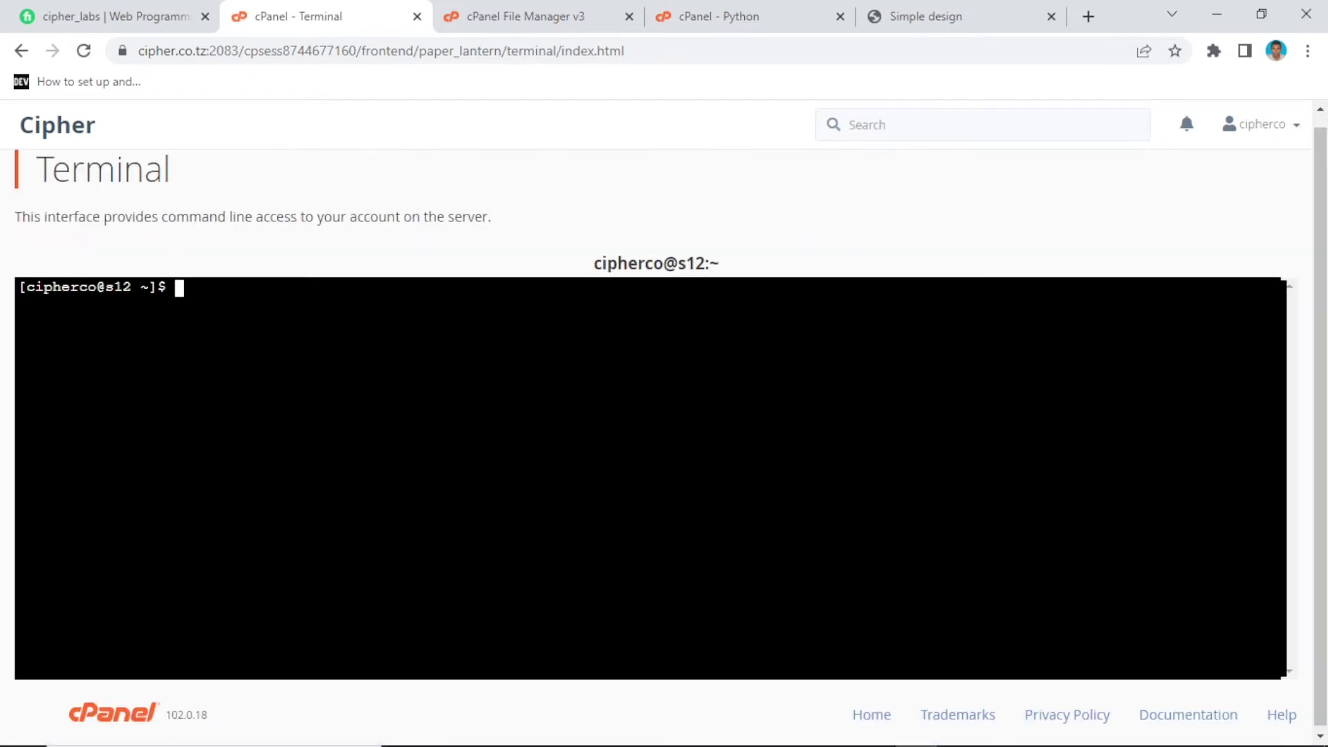
right_click(196, 293)
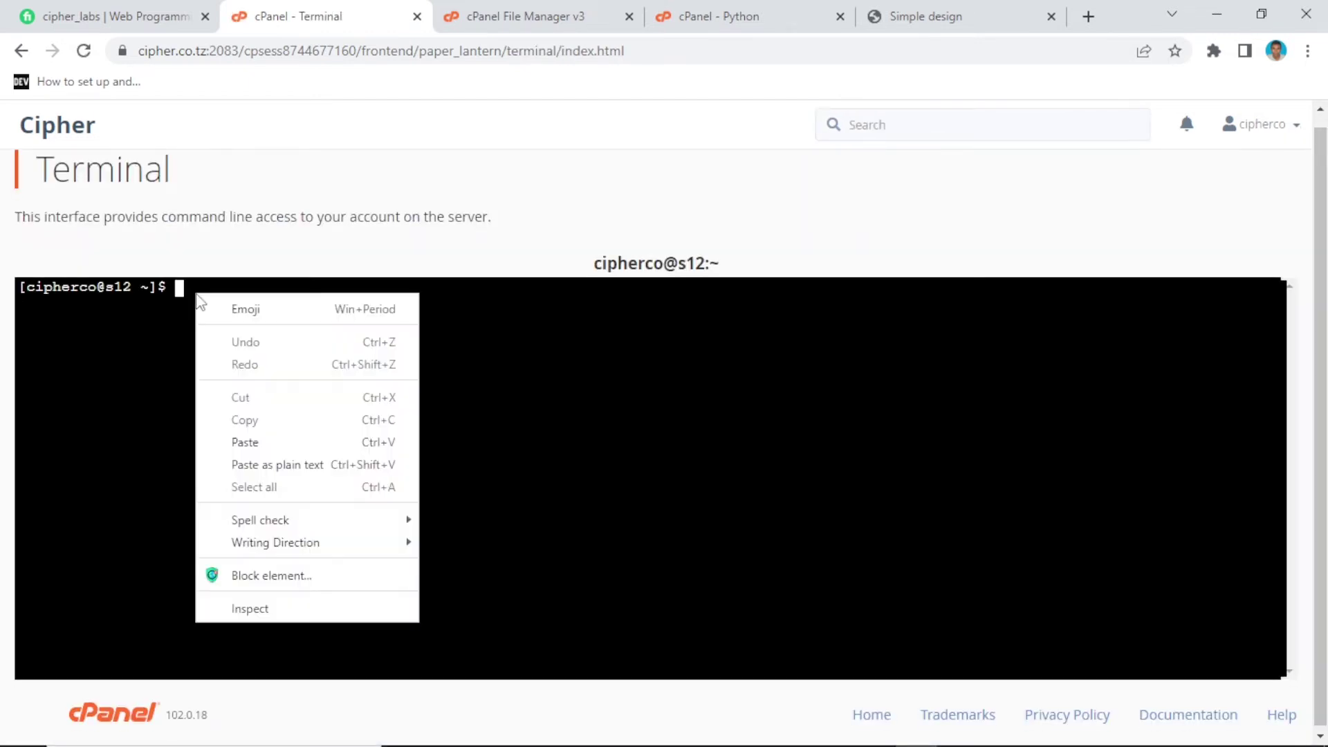
click(245, 442)
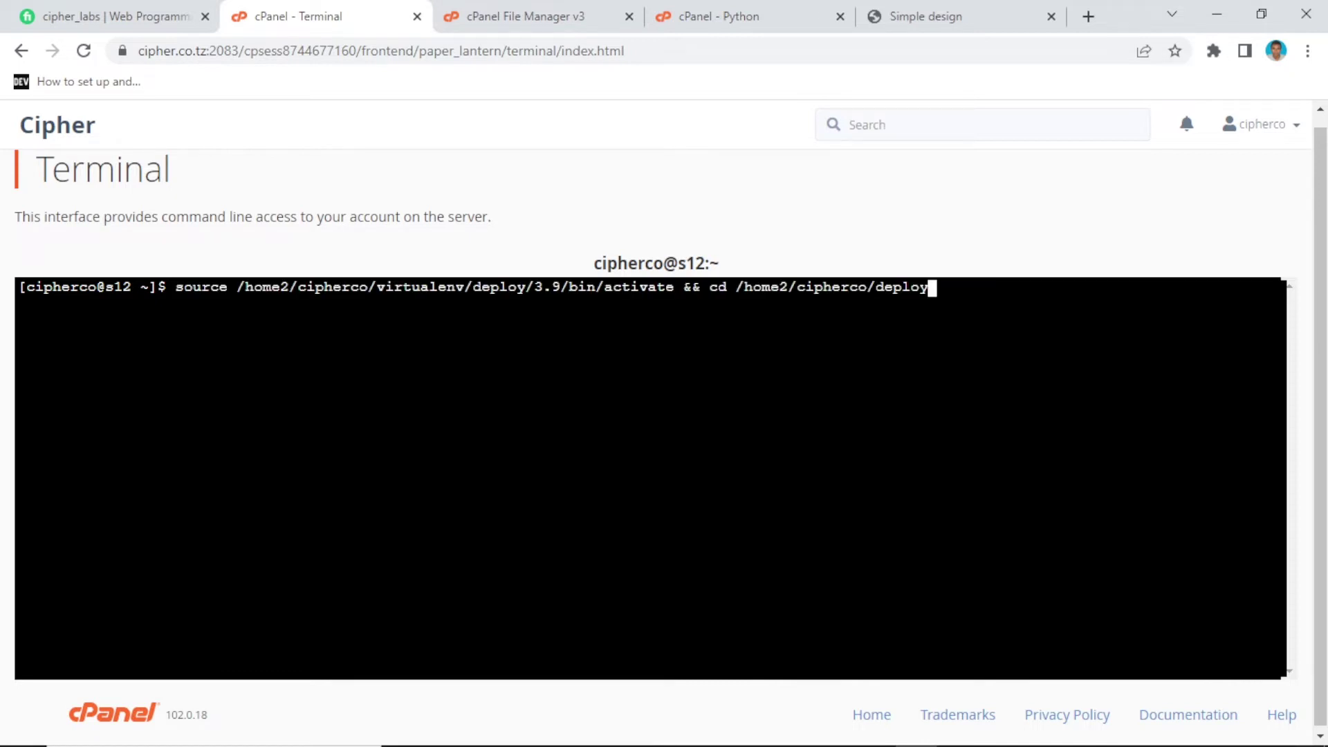
key(Return)
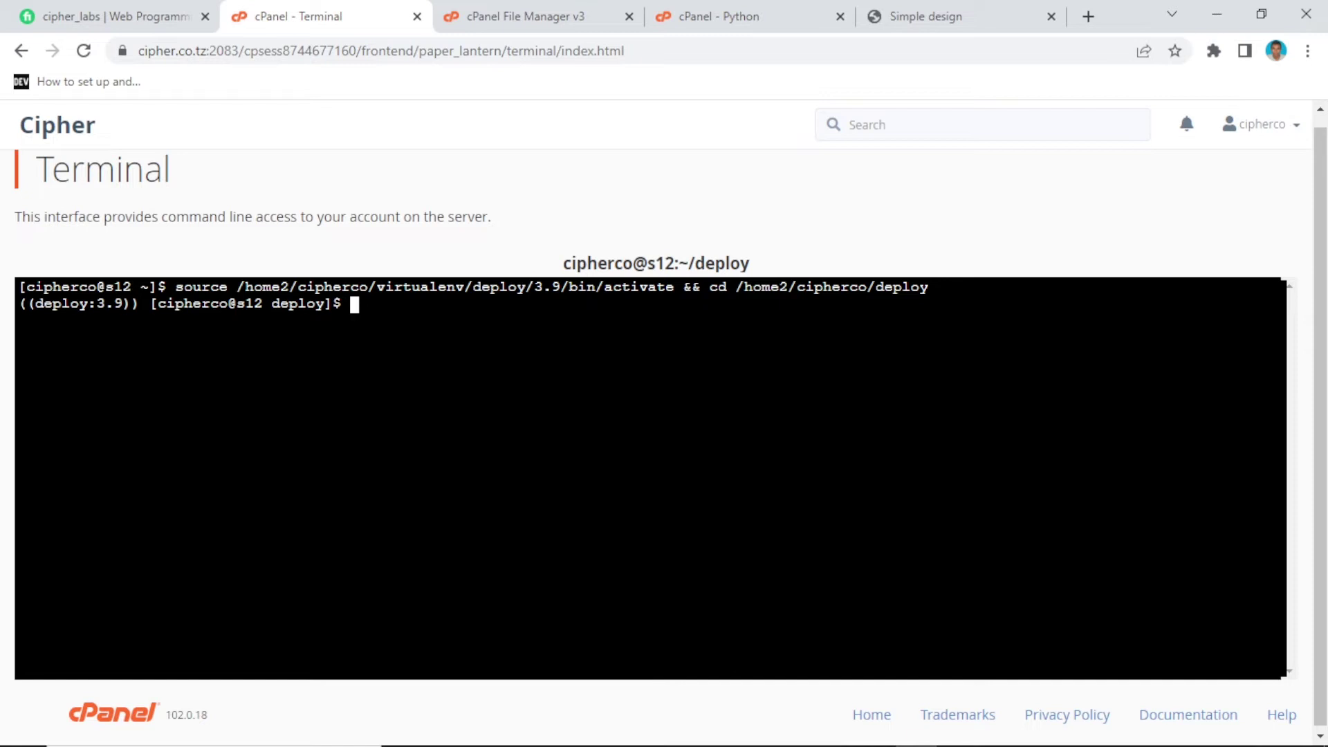
Install the project's dependencies in the activated environment with pip install -r requirements.txt
text(pip ins)
text(tall )
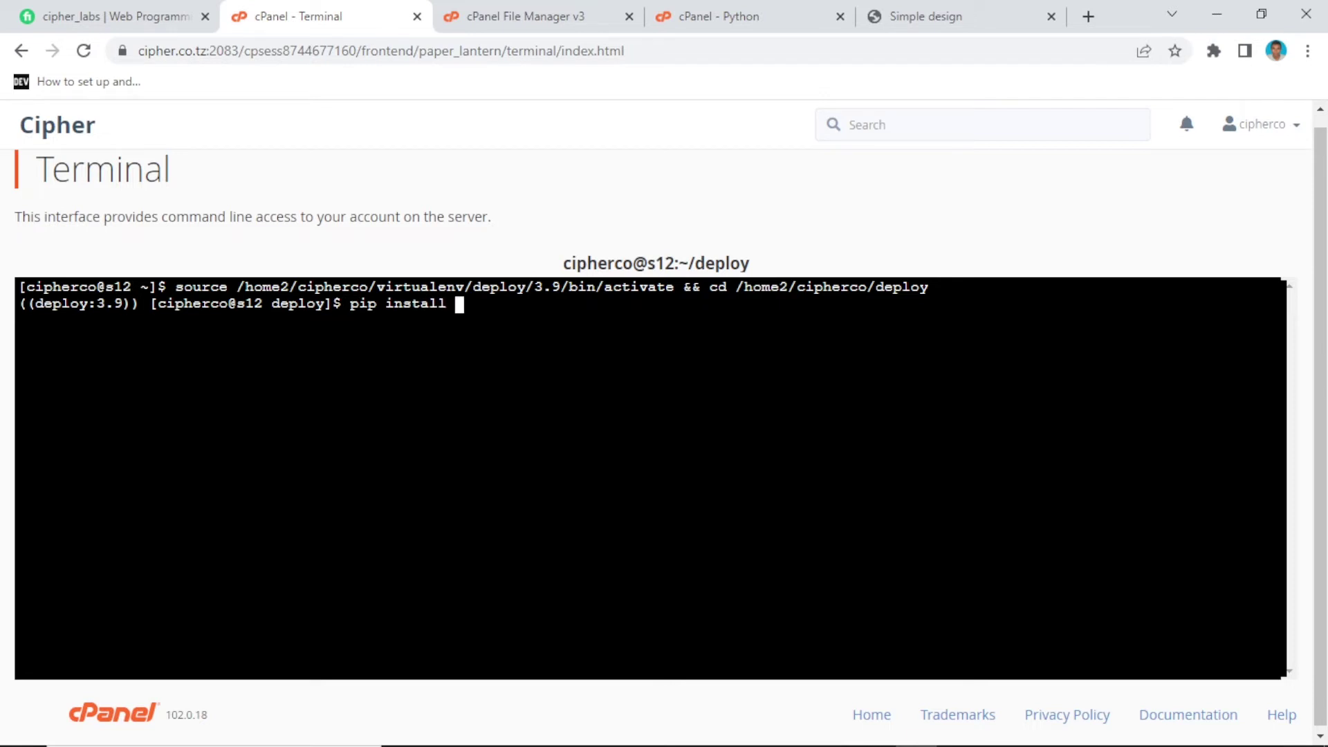
text(-r re)
key(Tab)
text(.txt)
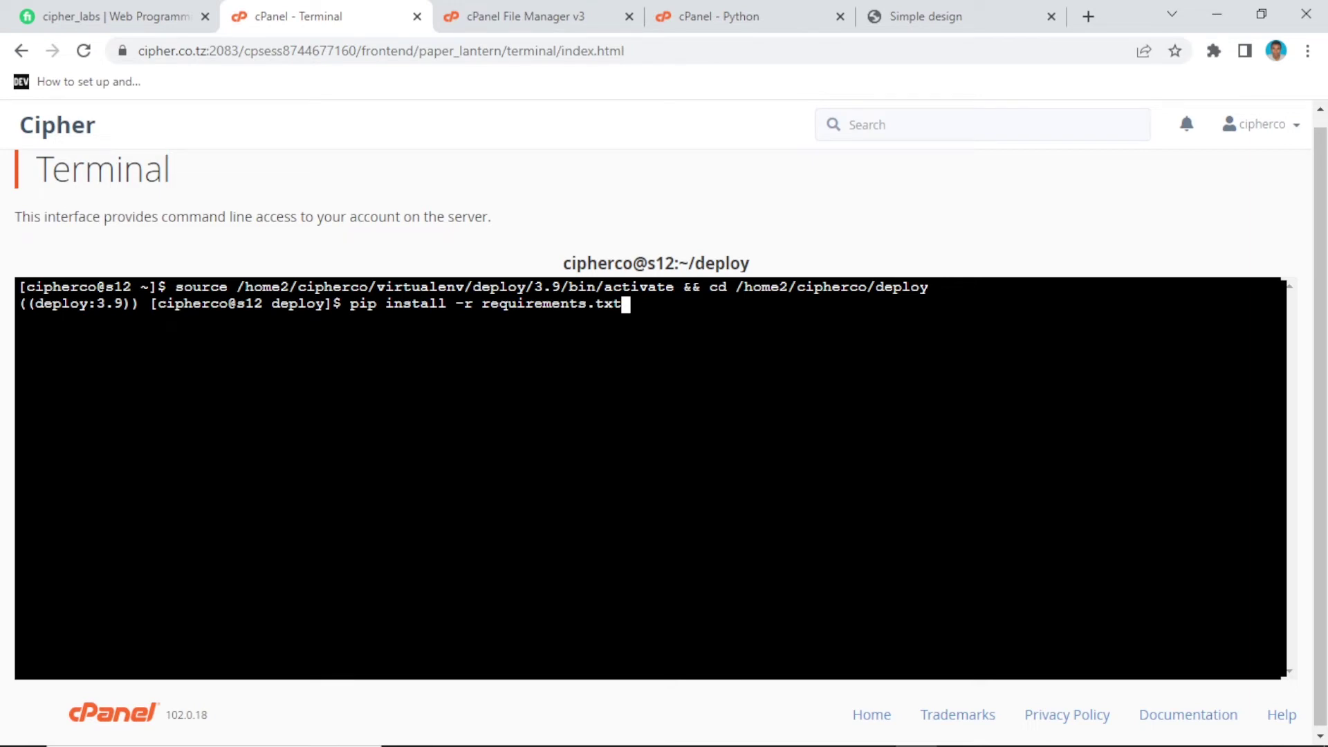
key(Return)
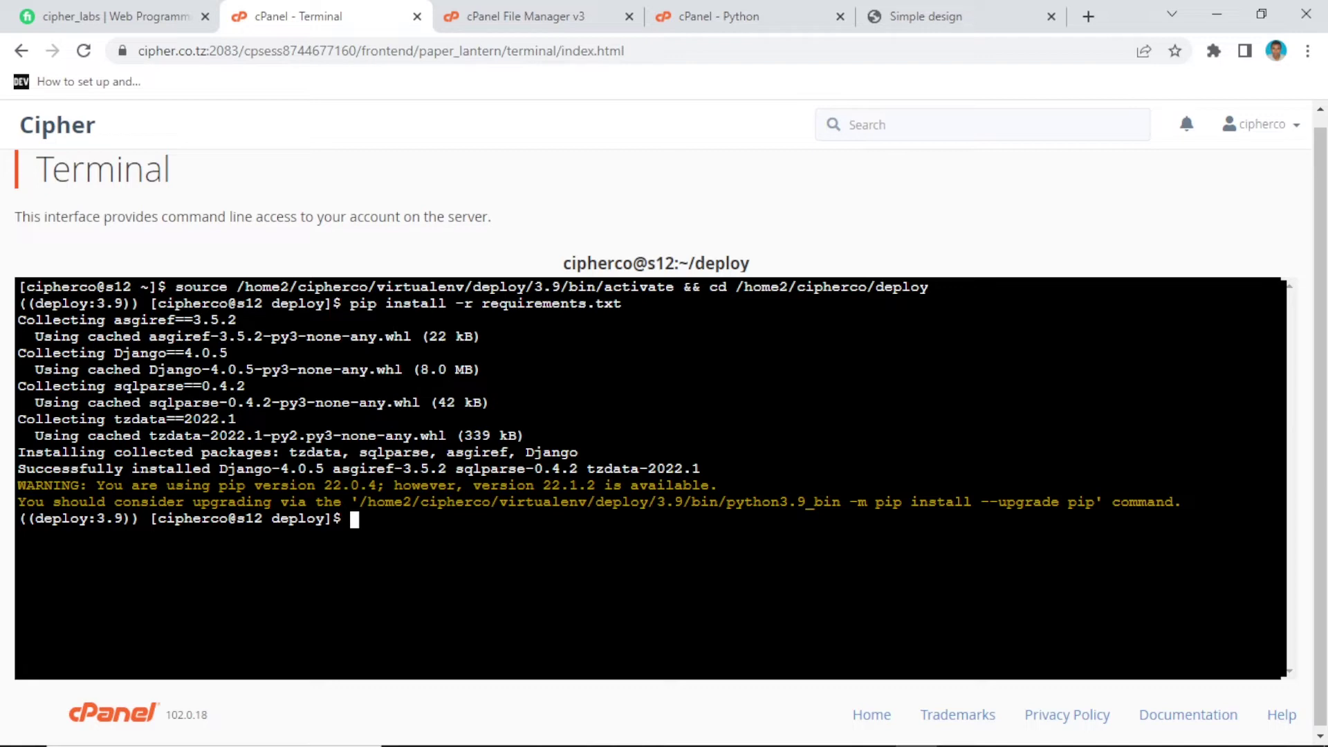
Open passenger_wsgi.py from the deploy folder in File Manager's code editor
click(543, 17)
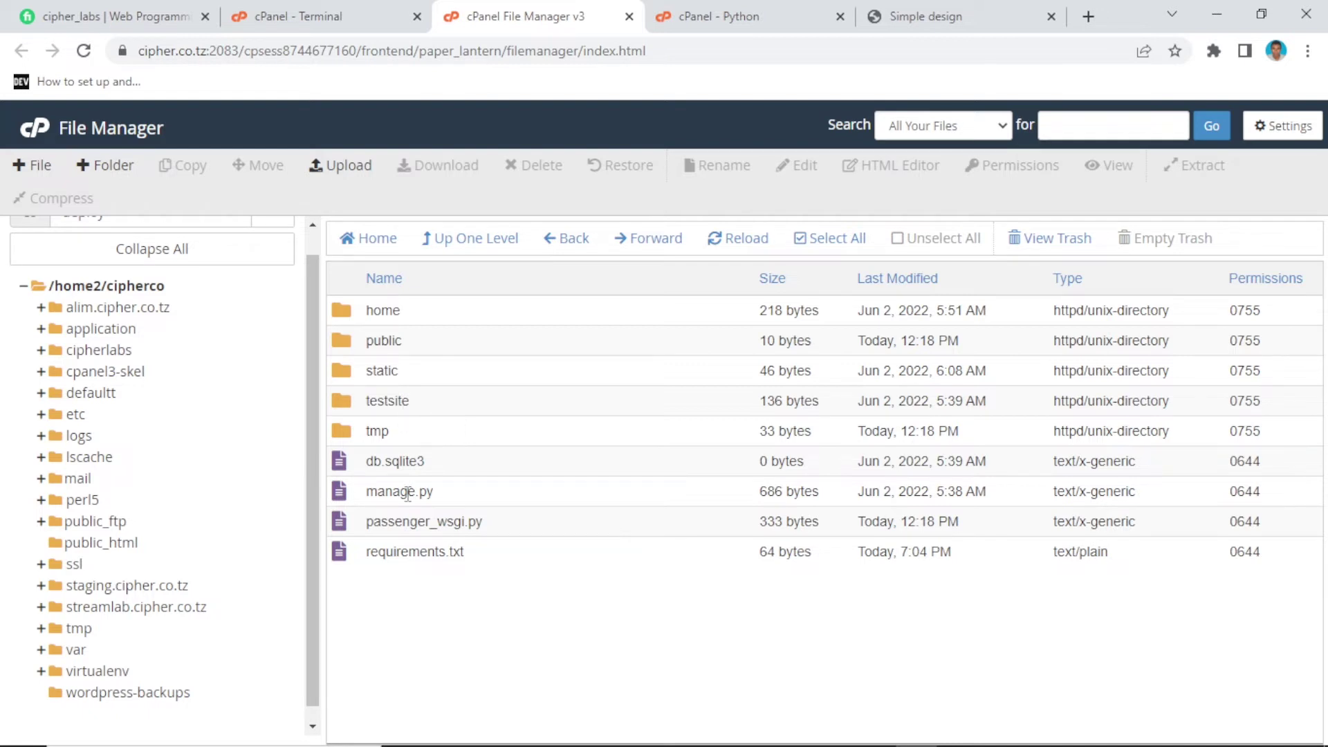
click(408, 524)
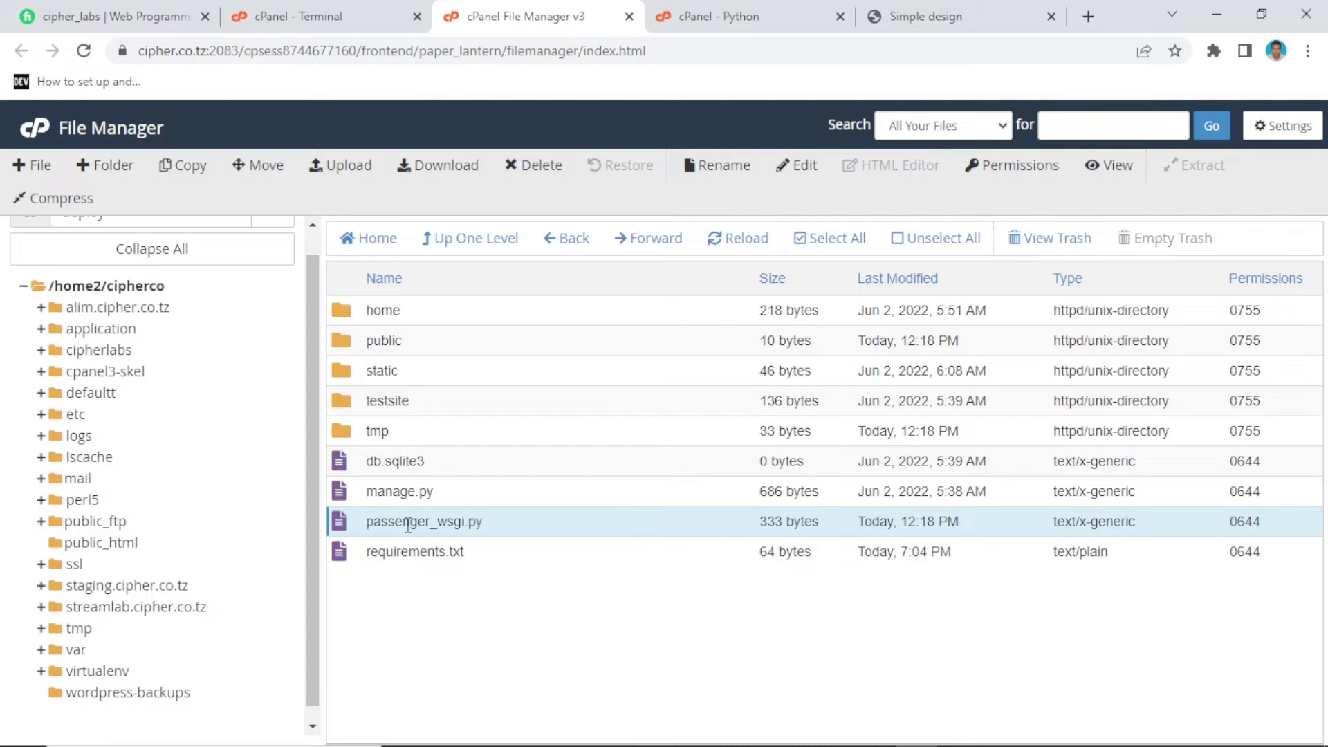
right_click(408, 526)
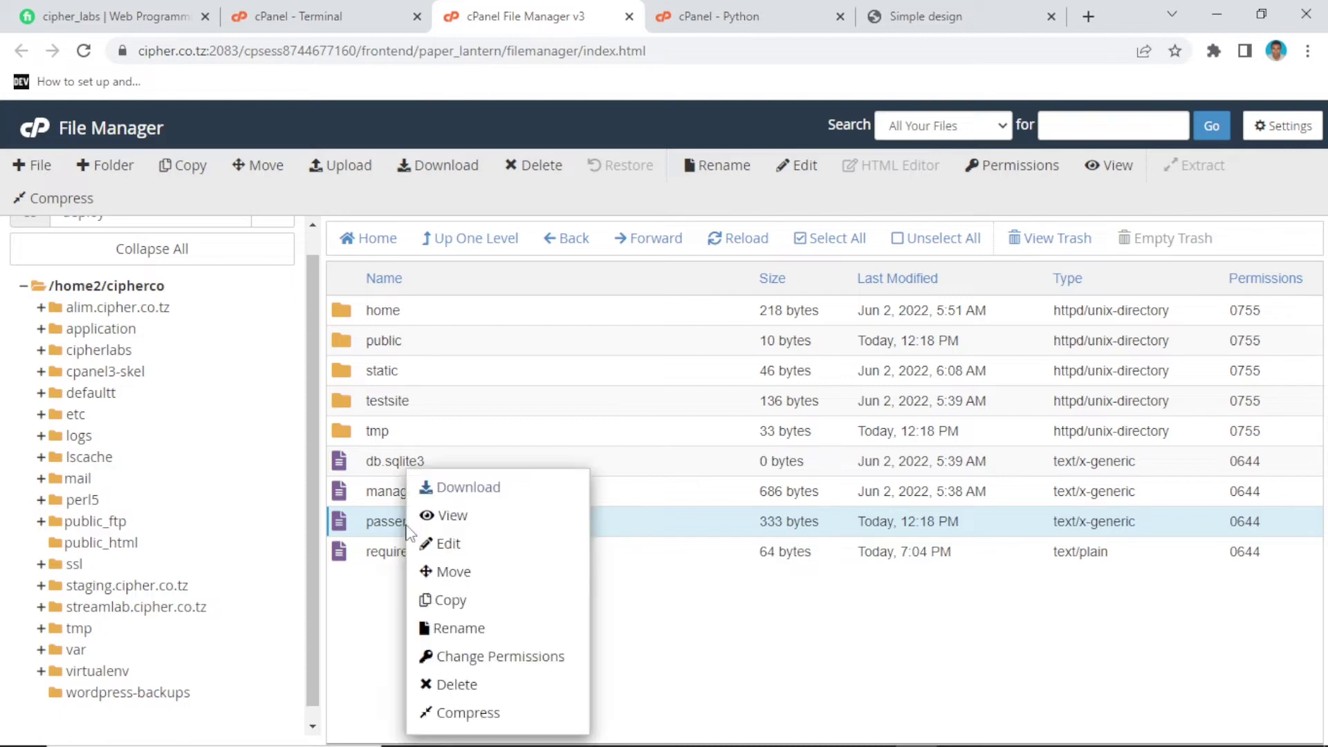
click(447, 543)
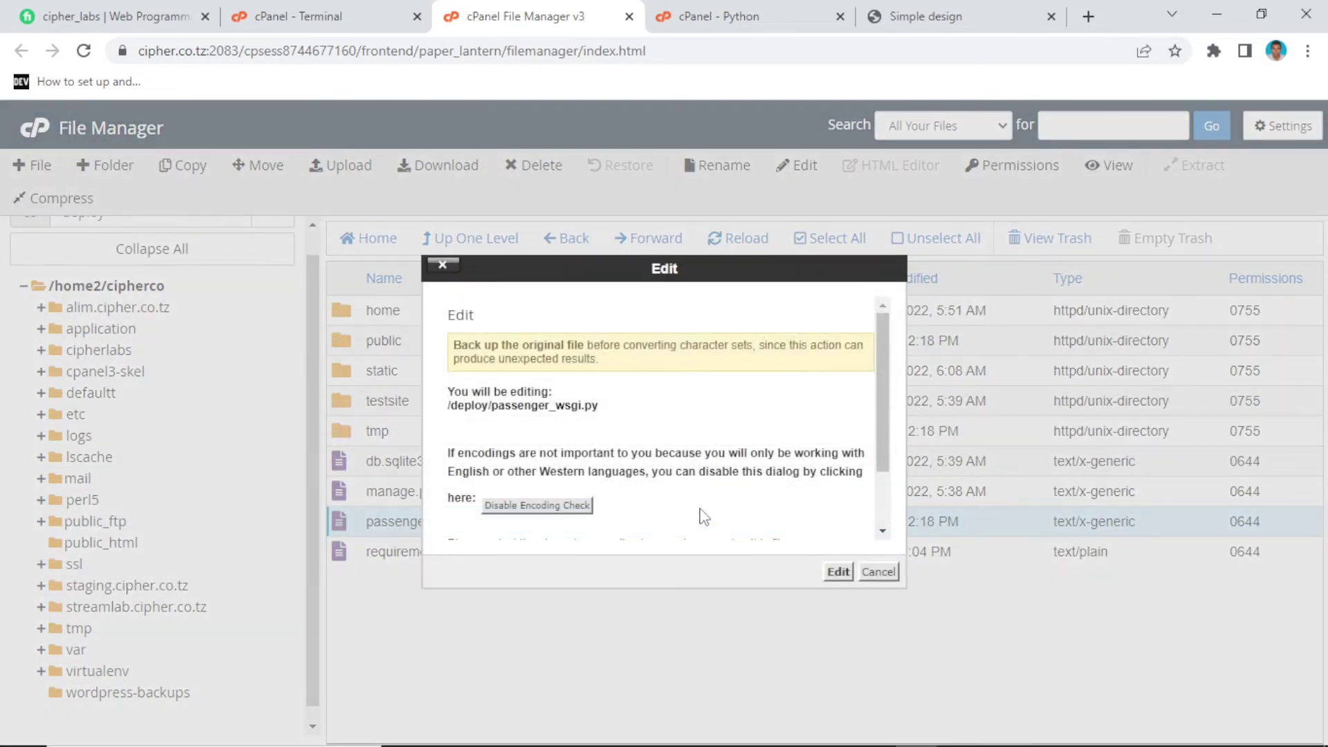
click(839, 571)
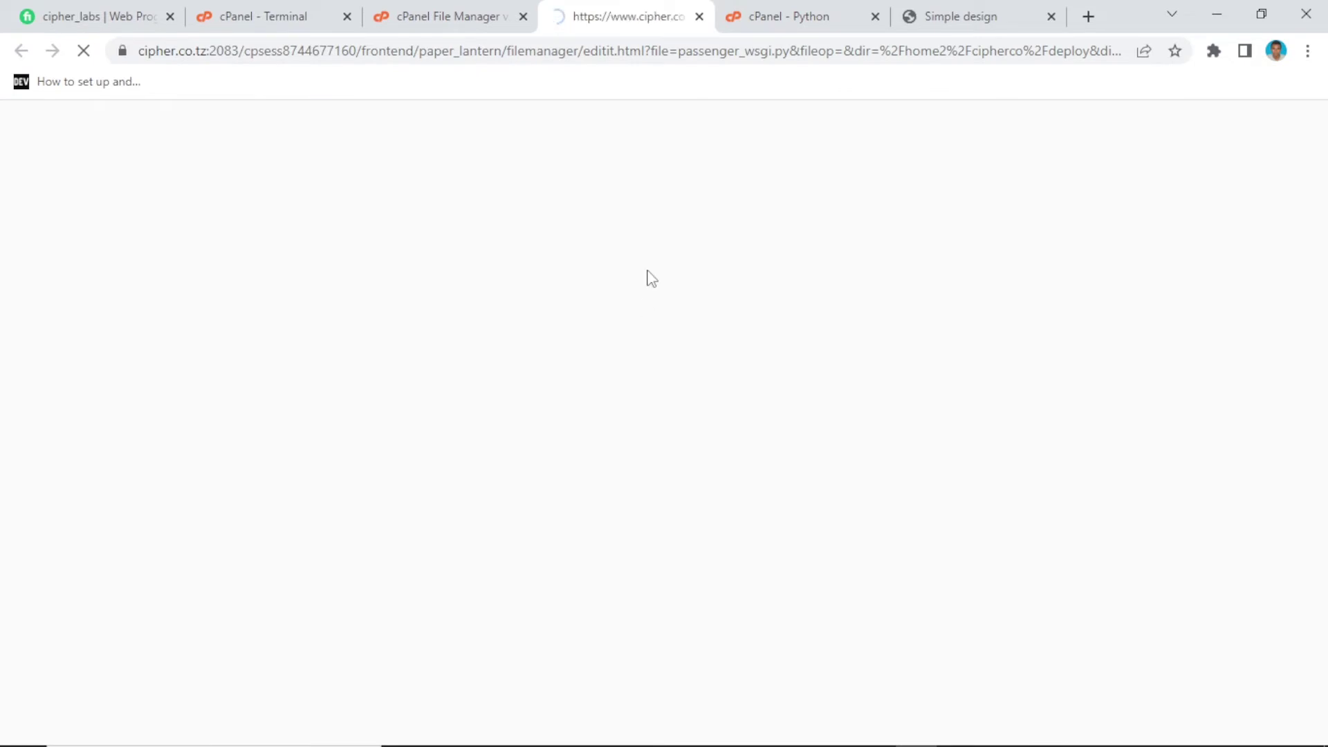
Replace the contents of passenger_wsgi.py with "from testsite.wsgi import application", save the file and close the editor
click(287, 387)
key(ctrl+a)
key(BackSpace)
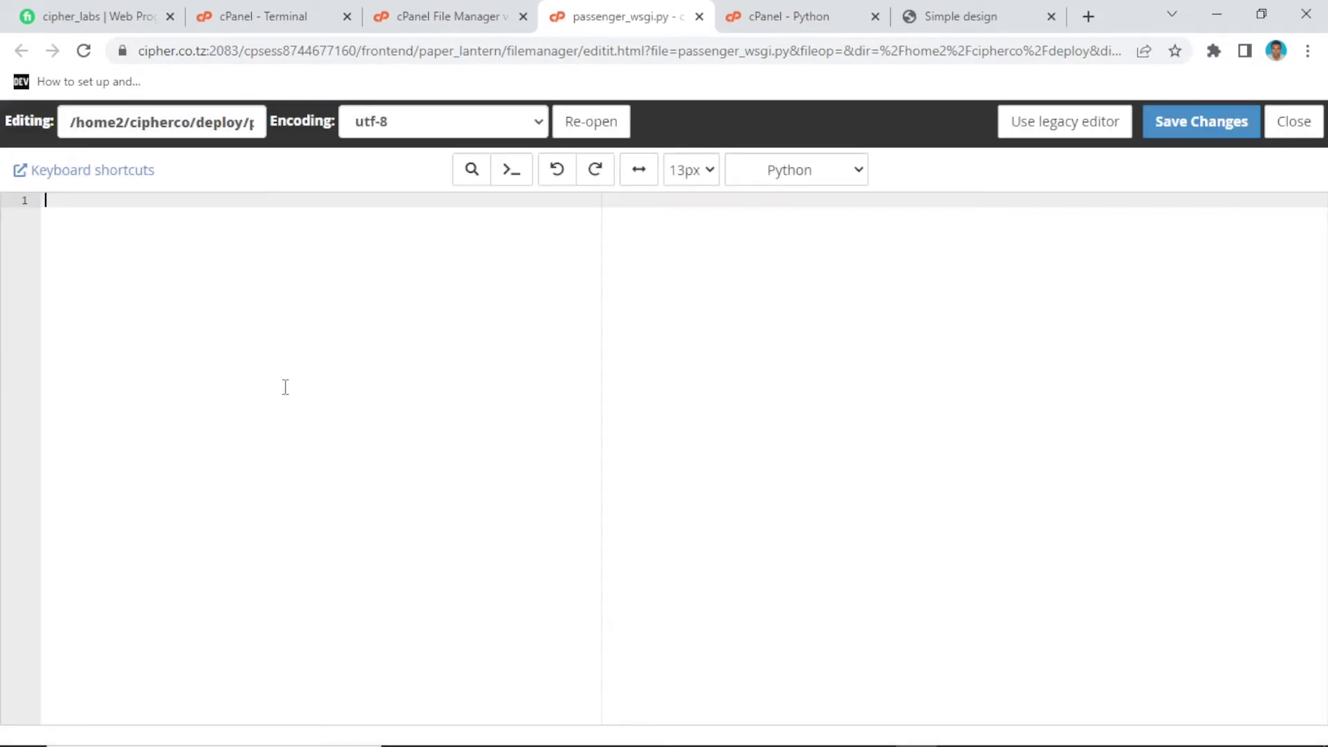
text(from testsite.wsgi import)
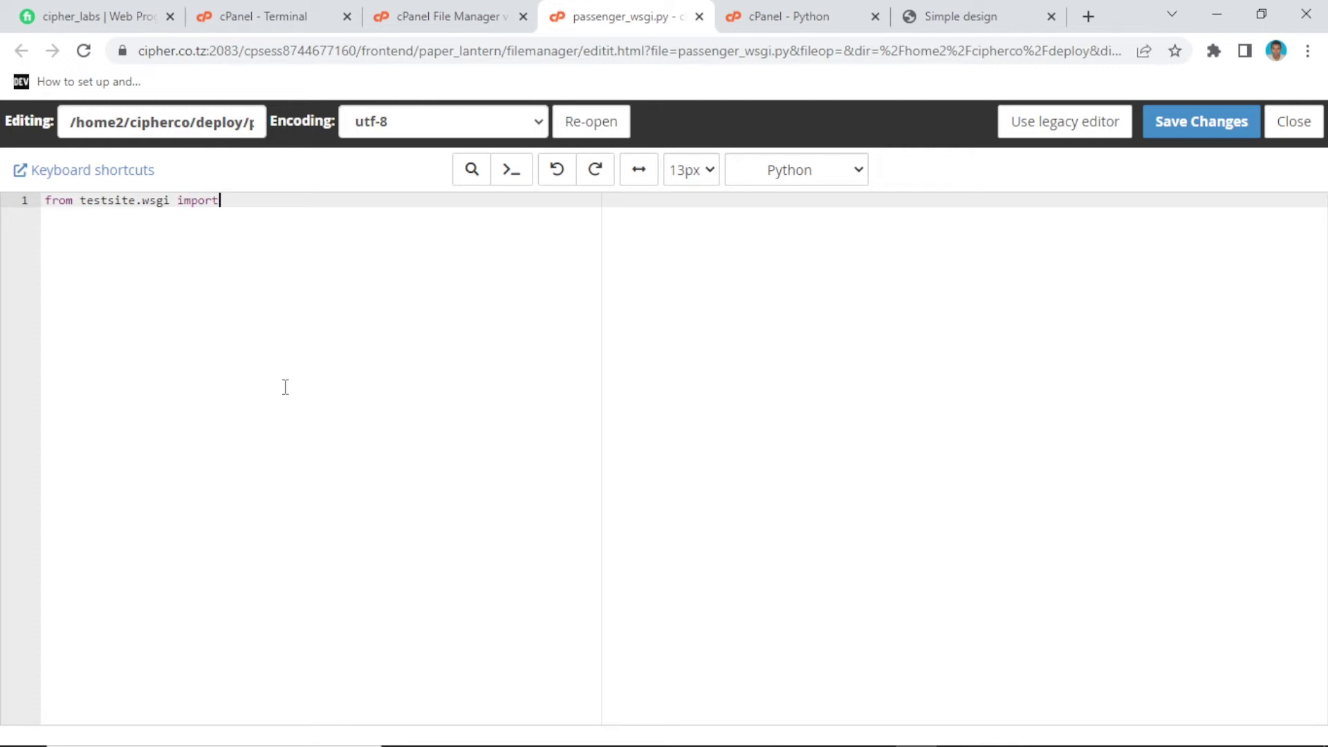
text( application)
drag(80, 201, 168, 205)
click(1179, 129)
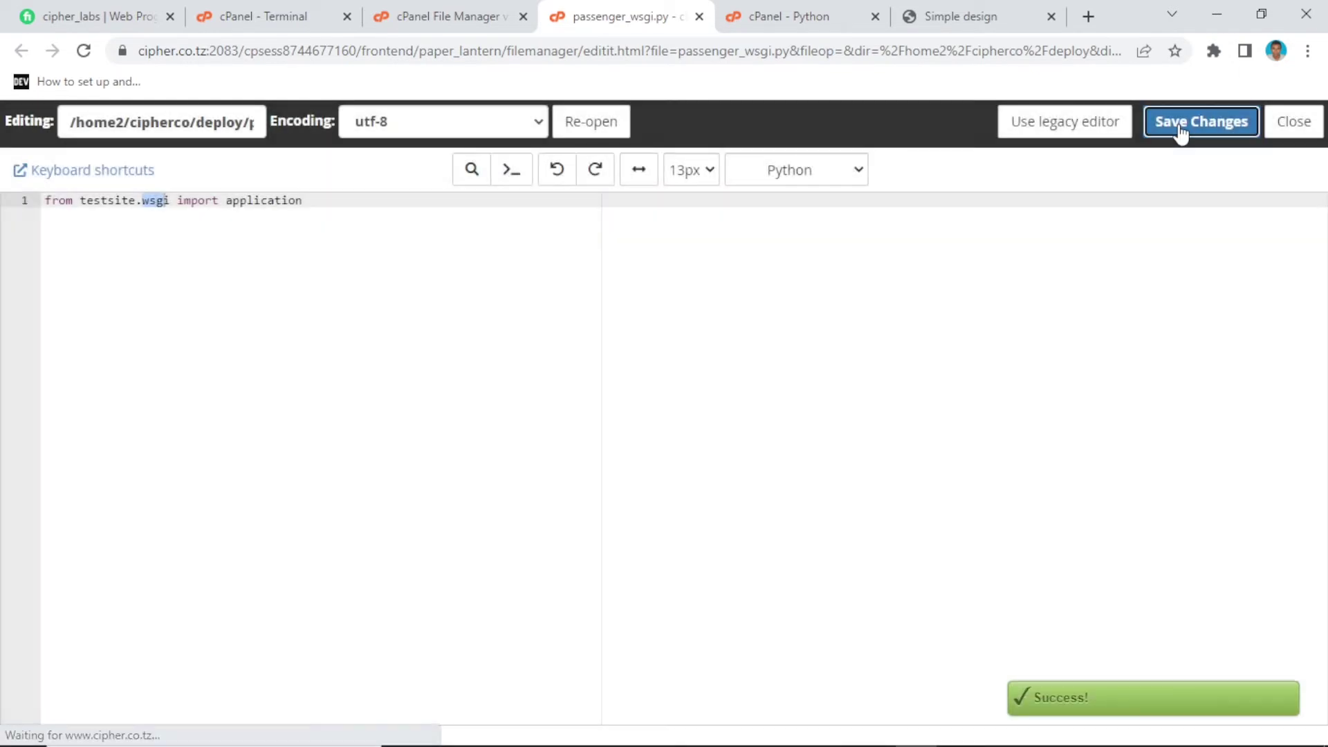
click(1293, 123)
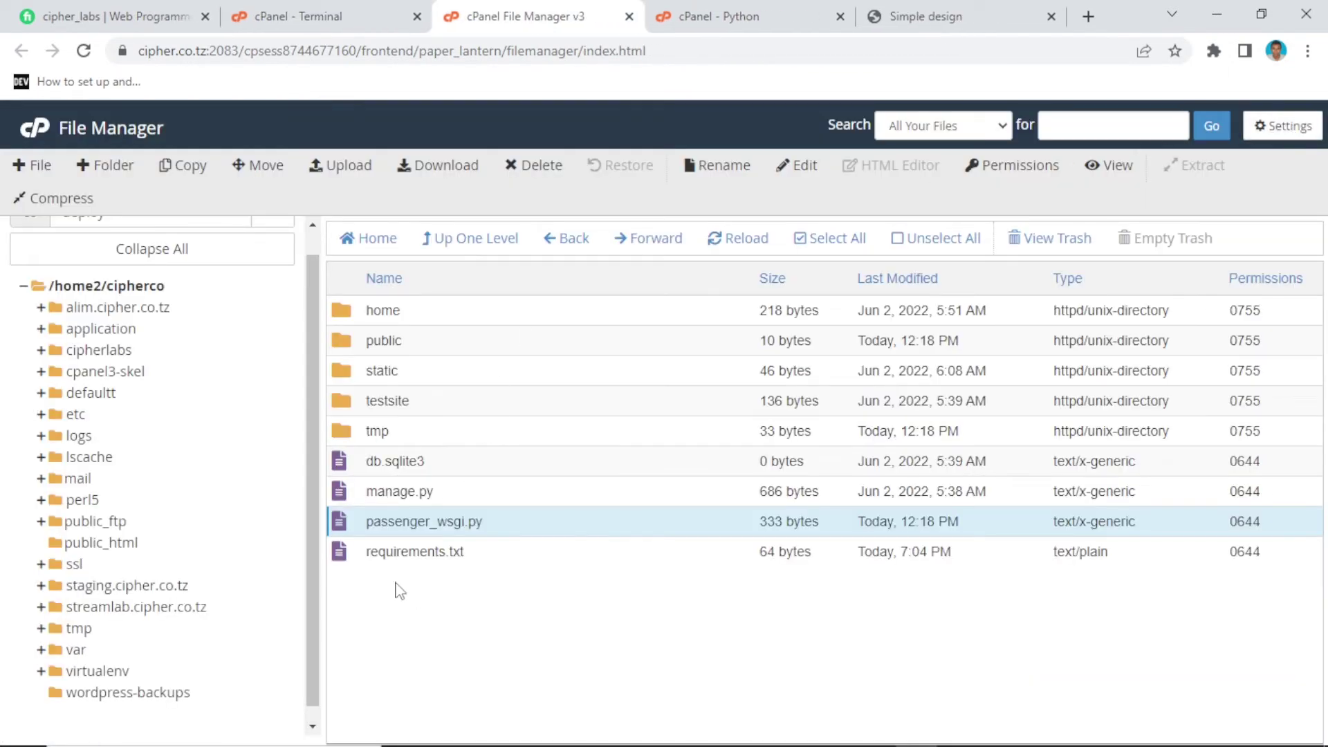
Open settings.py from the testsite folder in the code editor
double_click(338, 405)
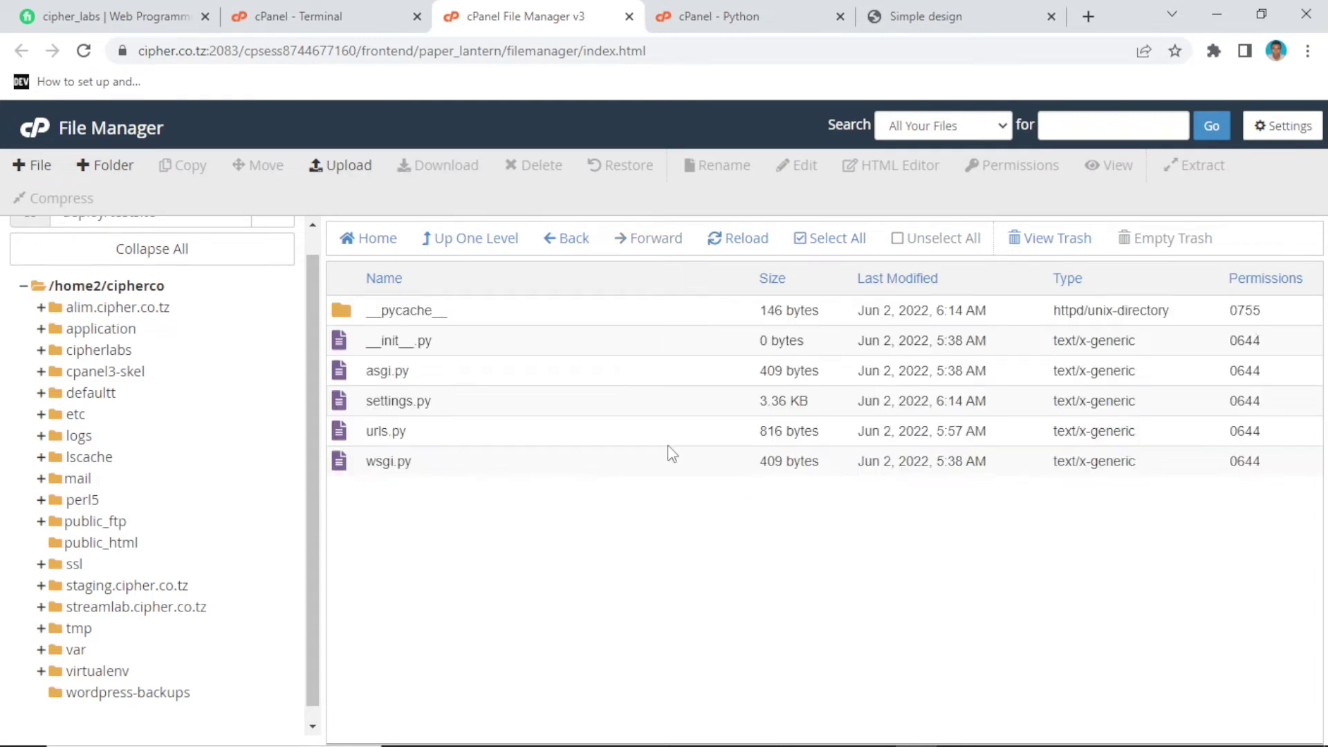
click(386, 400)
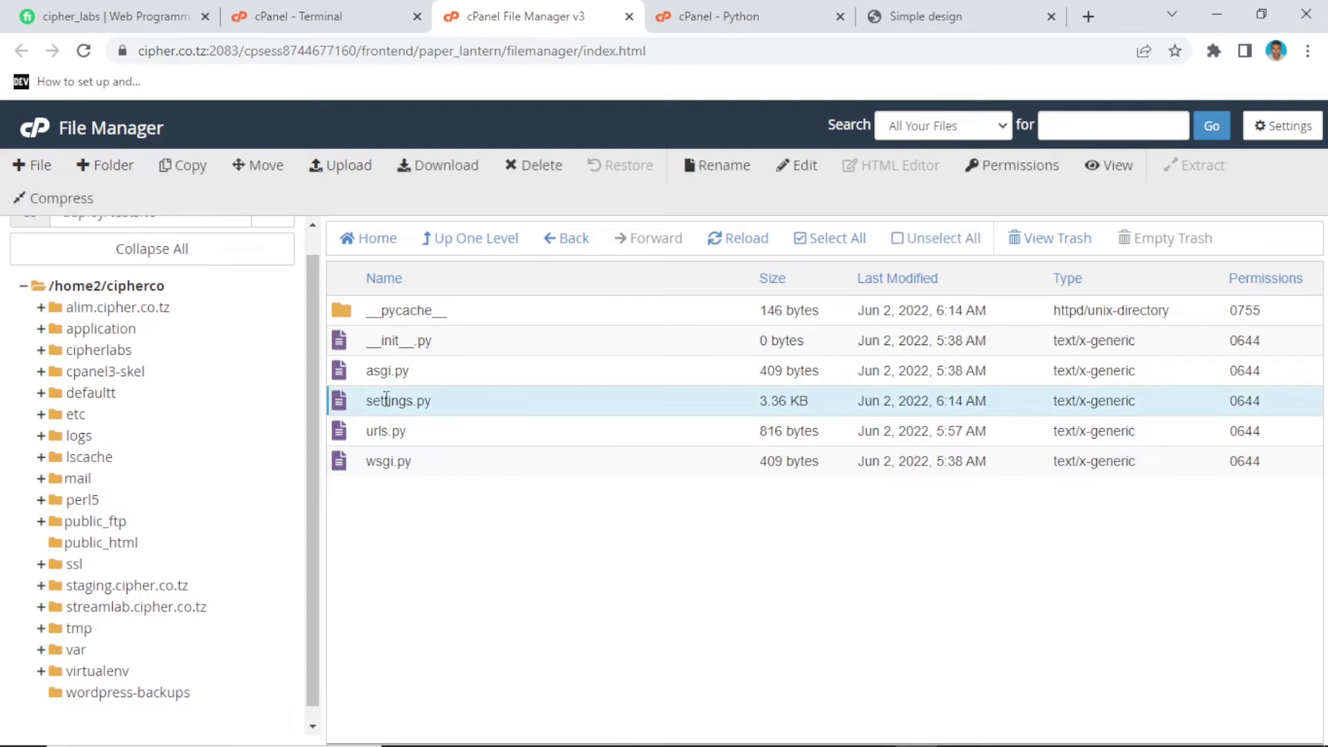
right_click(386, 400)
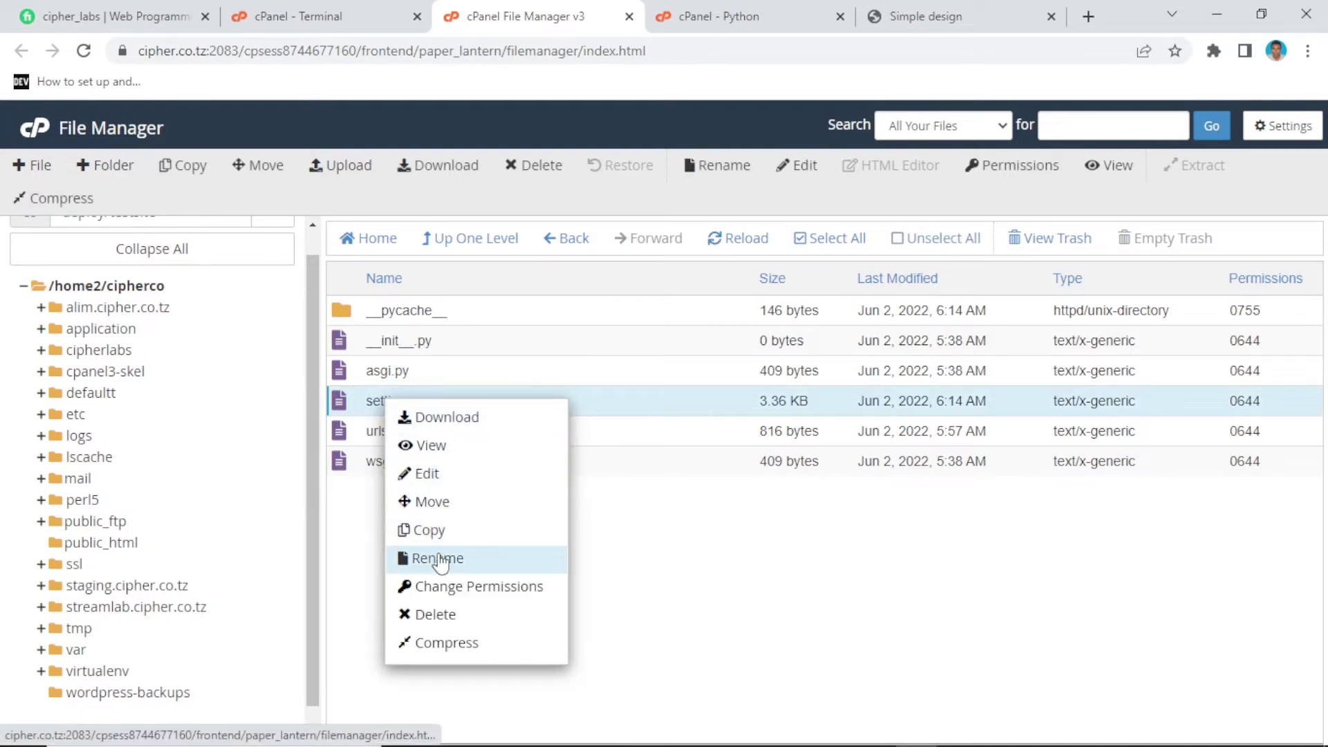
click(425, 476)
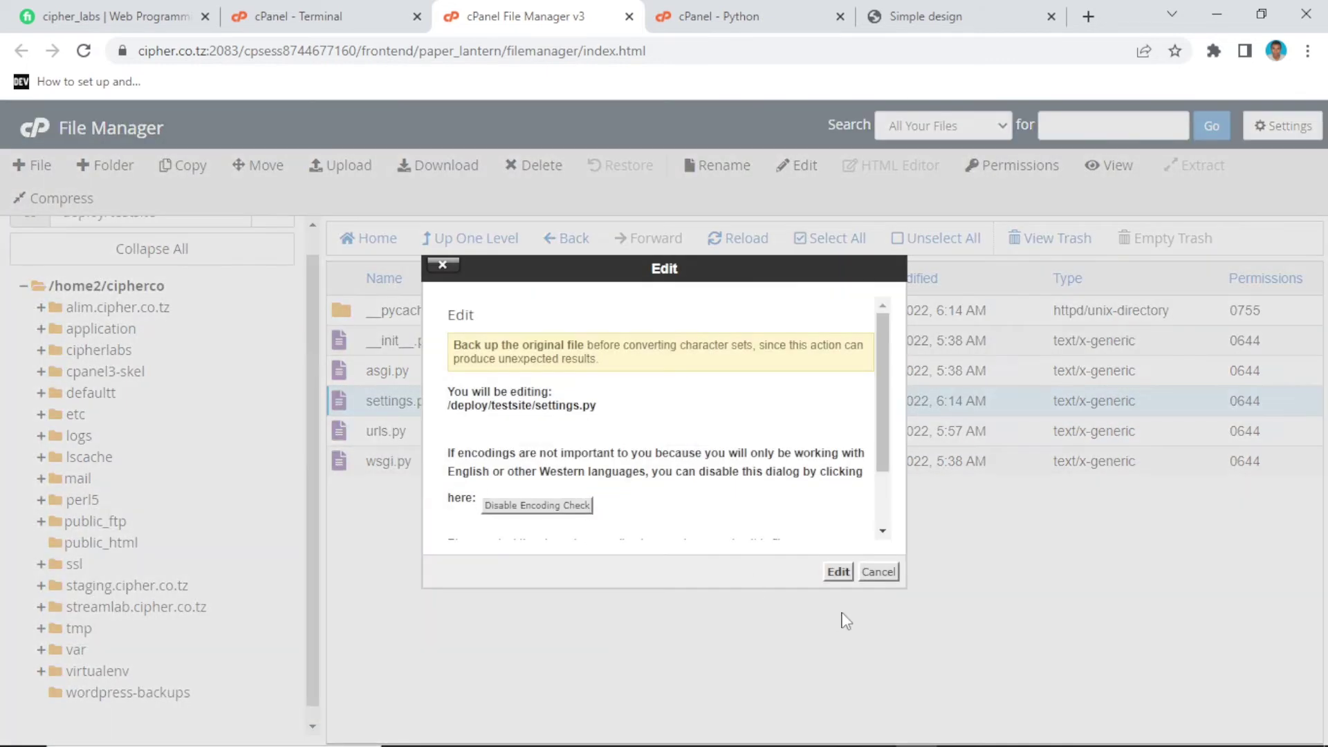
click(837, 573)
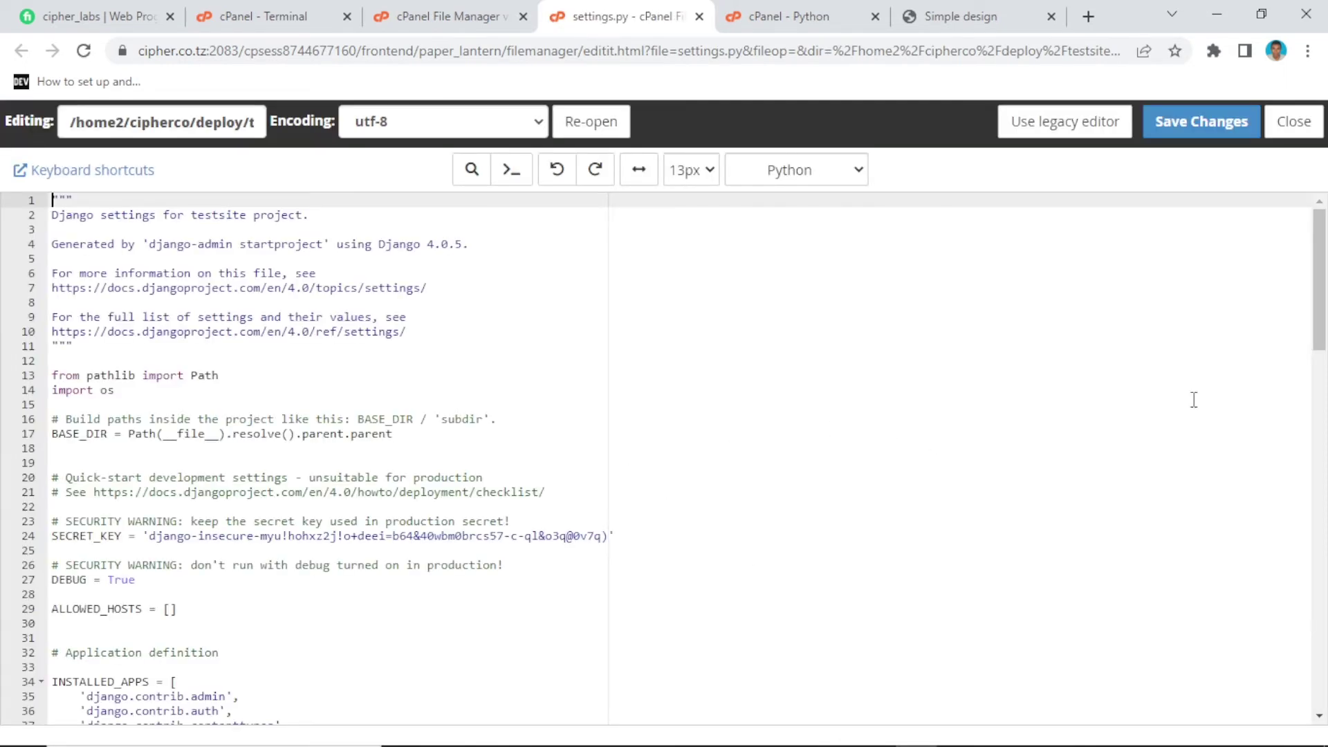
Set ALLOWED_HOSTS in settings.py to ['*']
drag(1321, 305, 1321, 360)
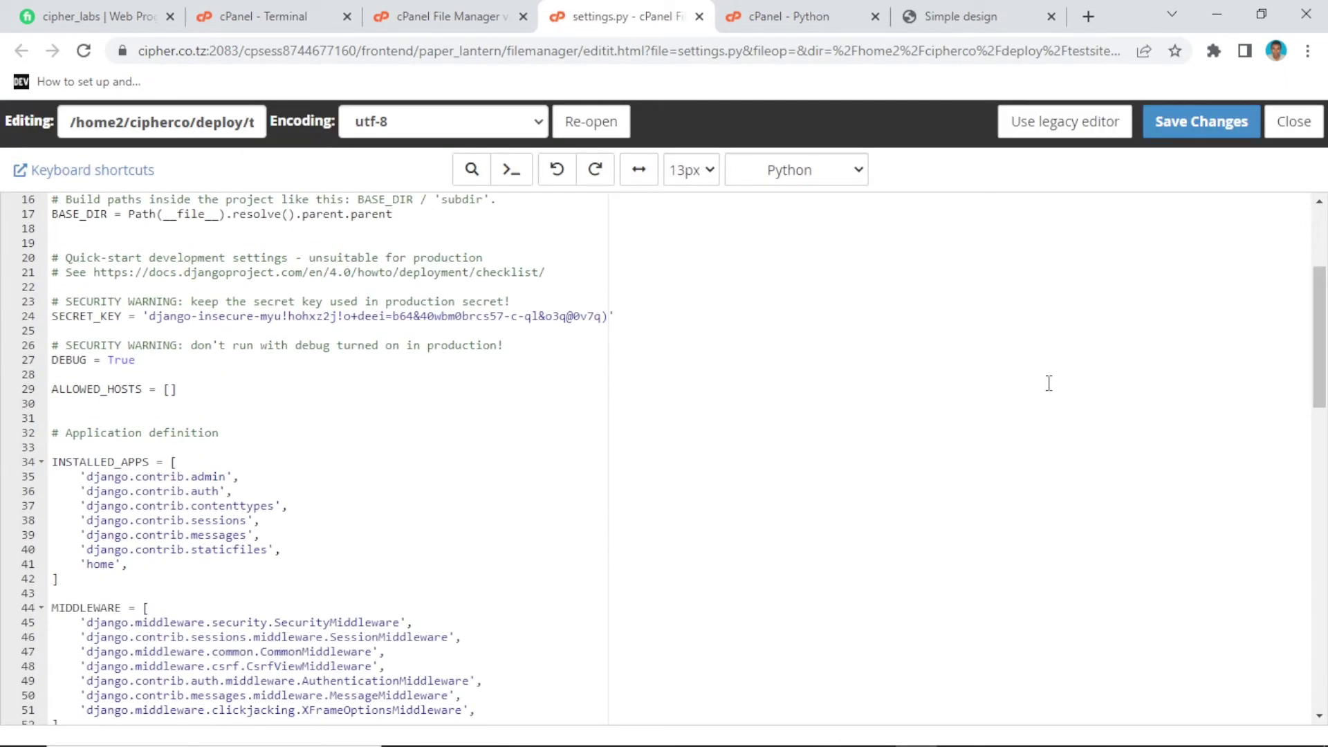
click(171, 390)
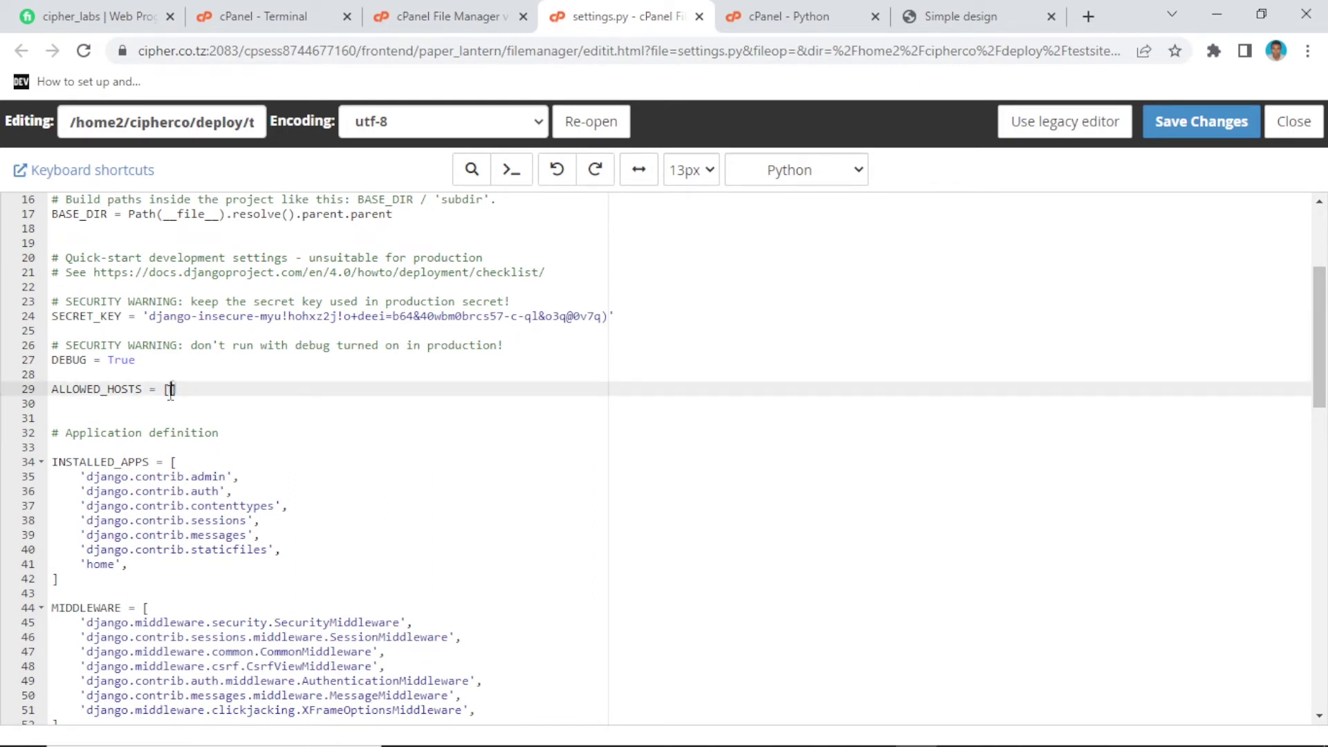
text('*)
key(End)
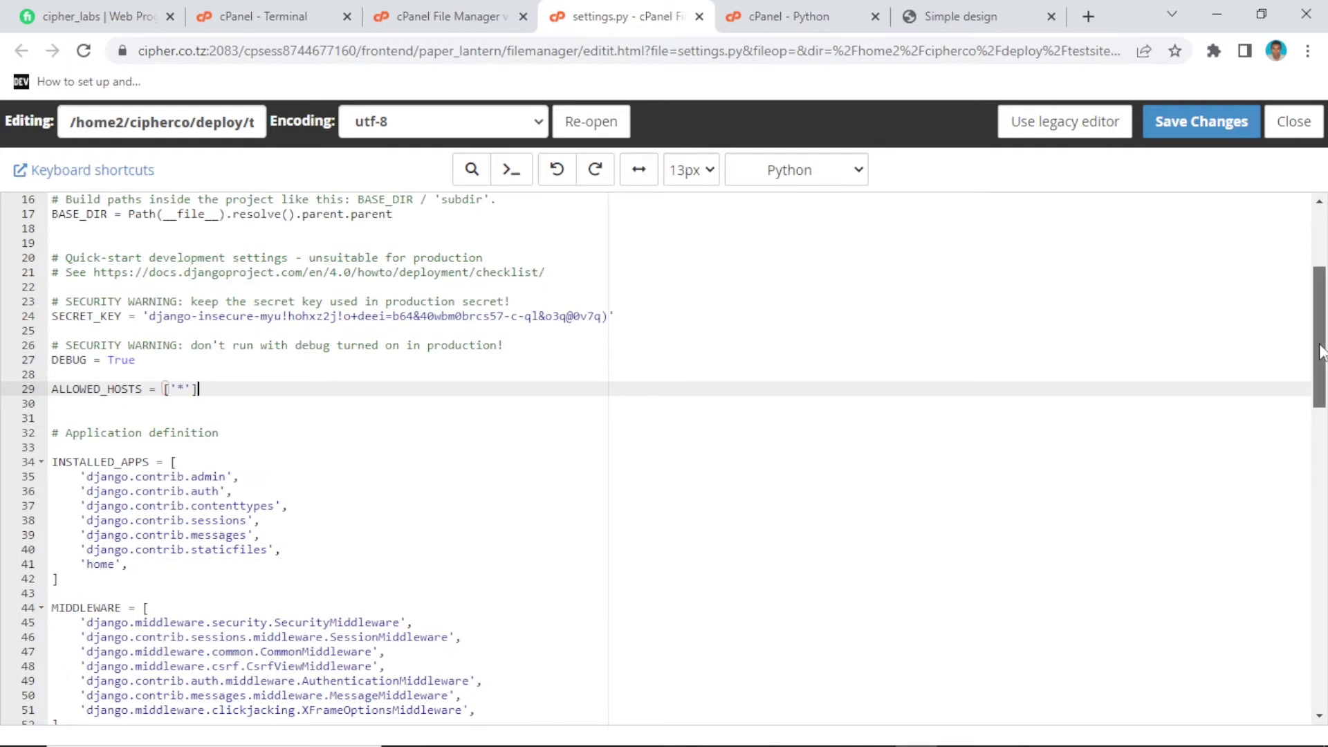
Add unassigned MEDIA_ROOT = and STATIC_ROOT = lines directly below the STATICFILES_DIRS block in settings.py
drag(1320, 356, 1307, 671)
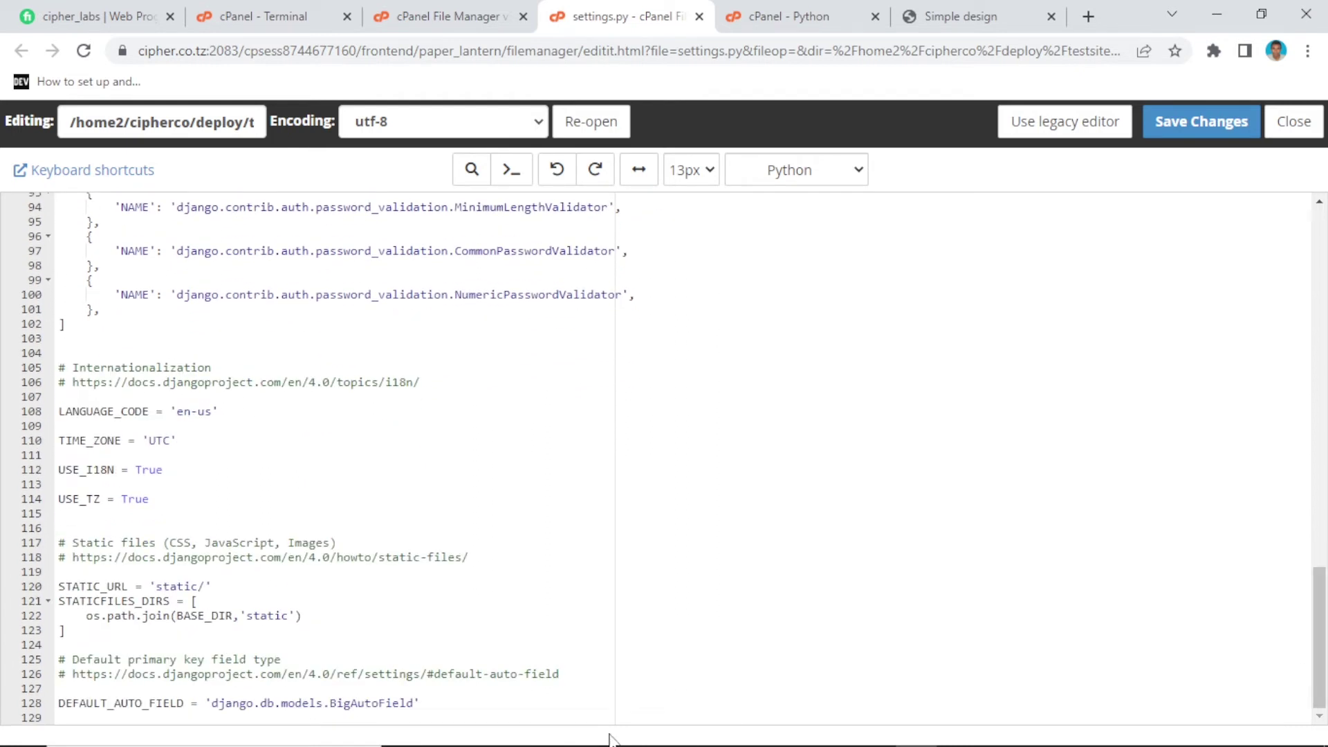
click(83, 635)
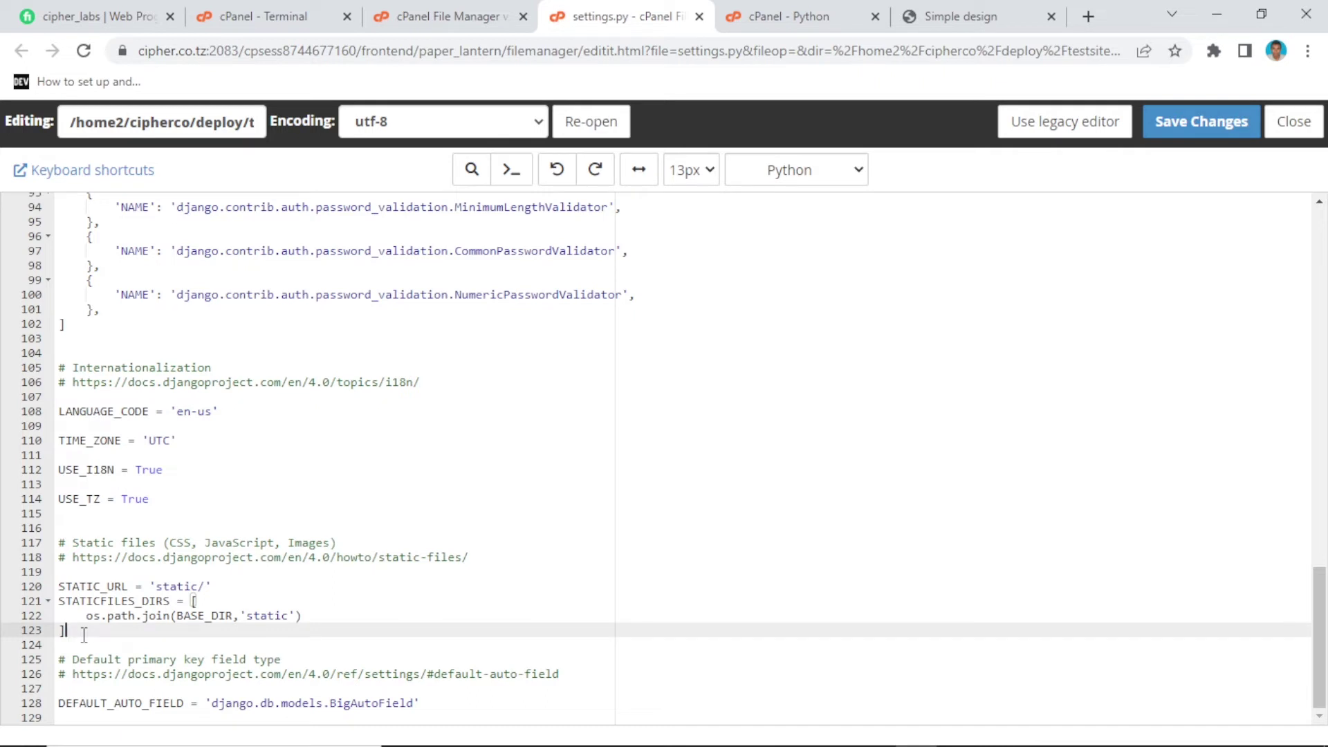
key(Return)
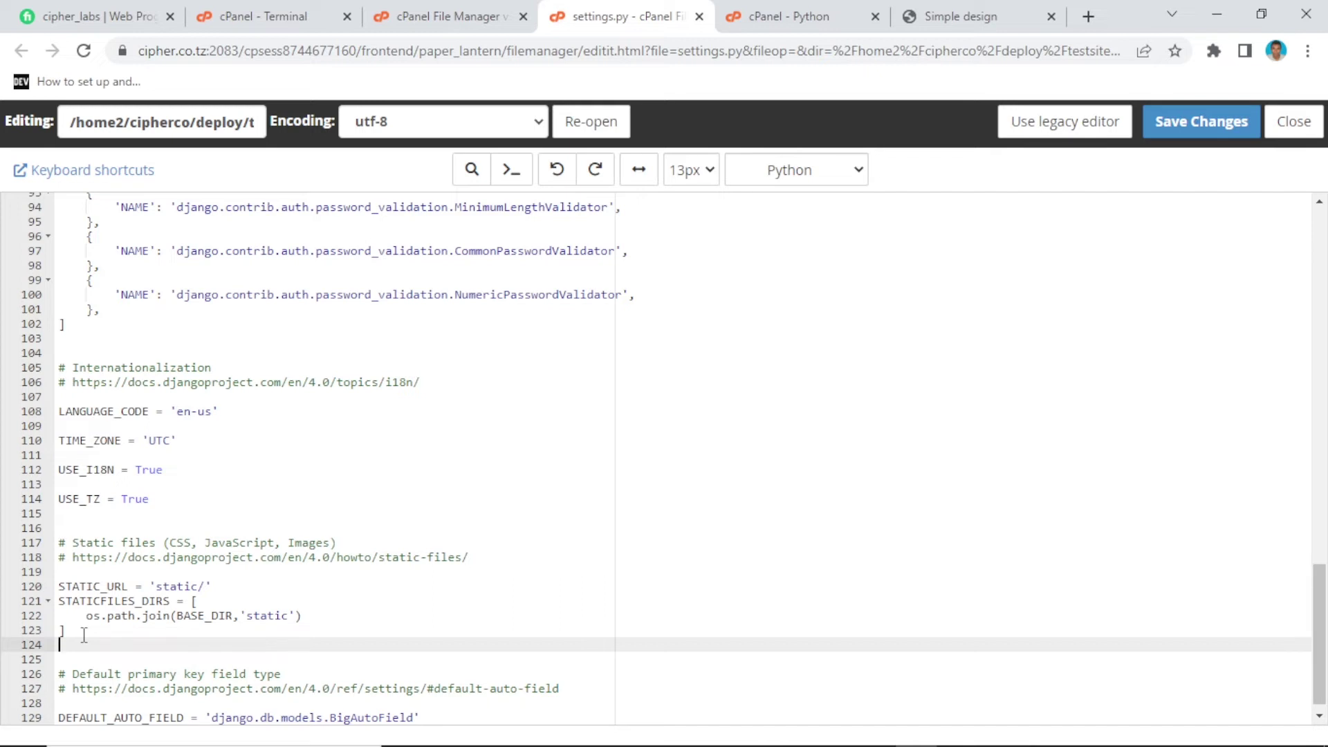
text(STATIC_ROOT =)
click(78, 631)
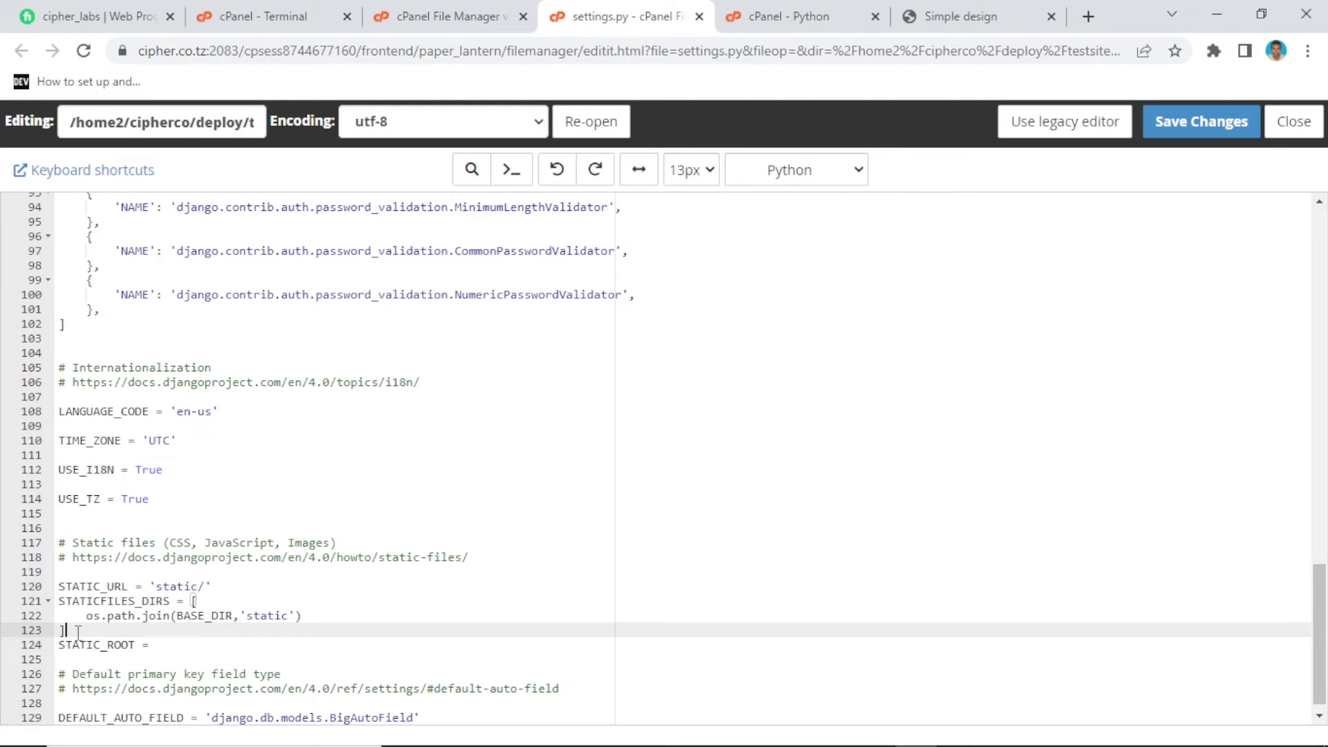
key(Return)
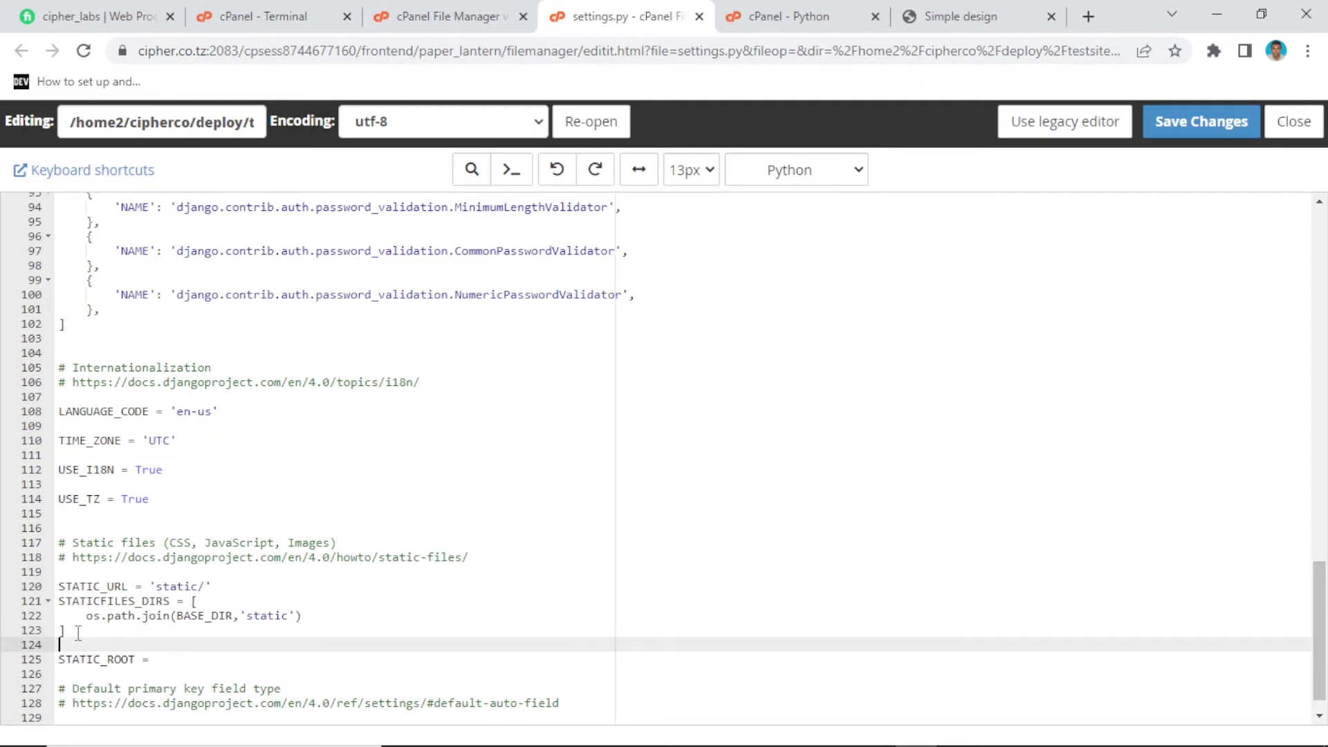
text(MEDIA_ROOT =)
drag(316, 618, 50, 603)
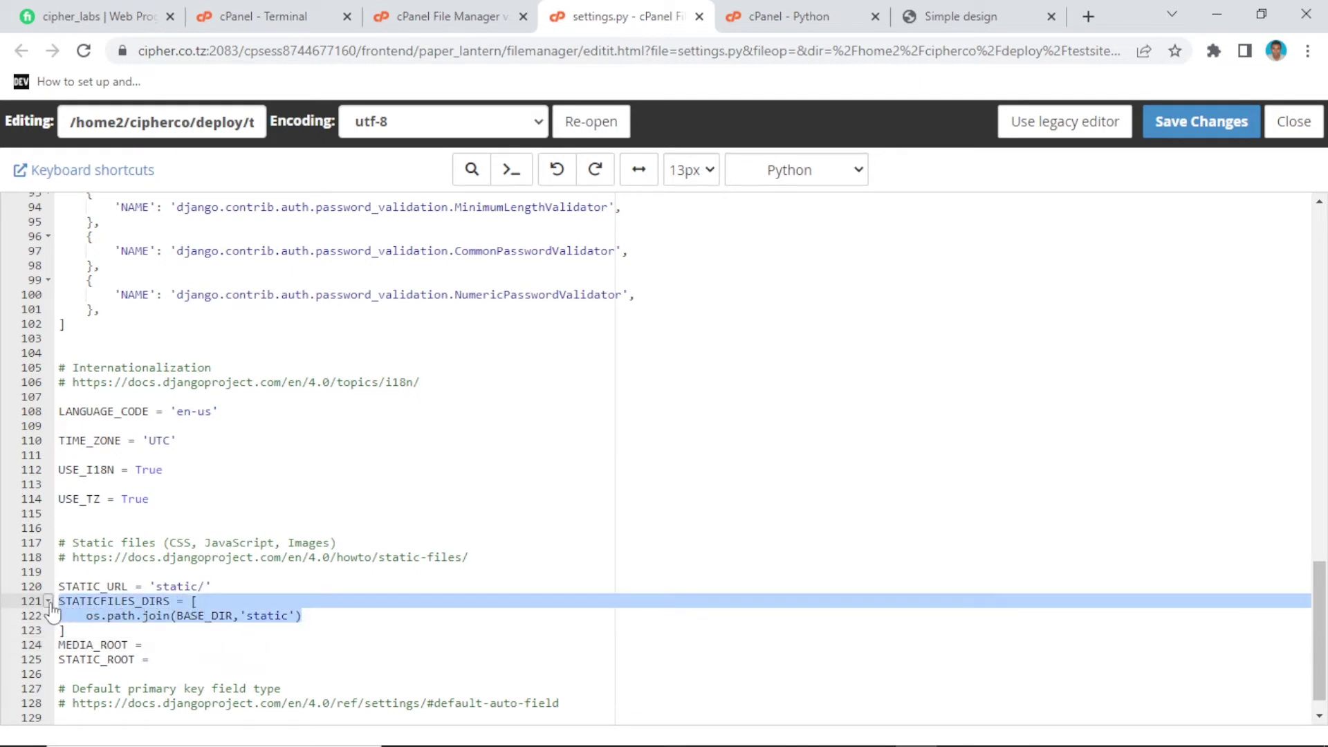
Set MEDIA_ROOT to '/home/cipherco/staging.cipher.co.tz/media'
click(157, 644)
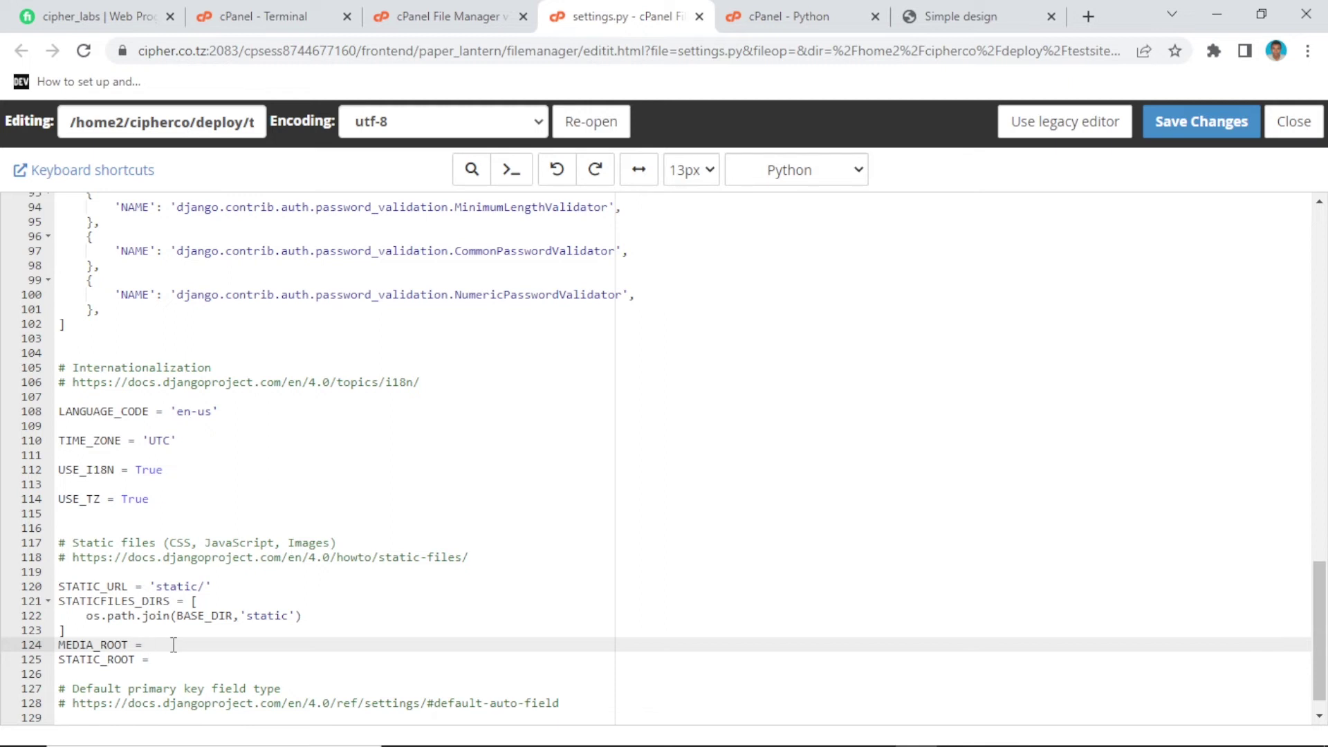
text(')
text(/HOM)
key(BackSpace)
key(BackSpace)
key(BackSpace)
text(home)
text(/)
text(c)
text(iph)
text(er)
text(co)
text(/)
text(sta)
text(gin)
text(g.c)
text(iphr)
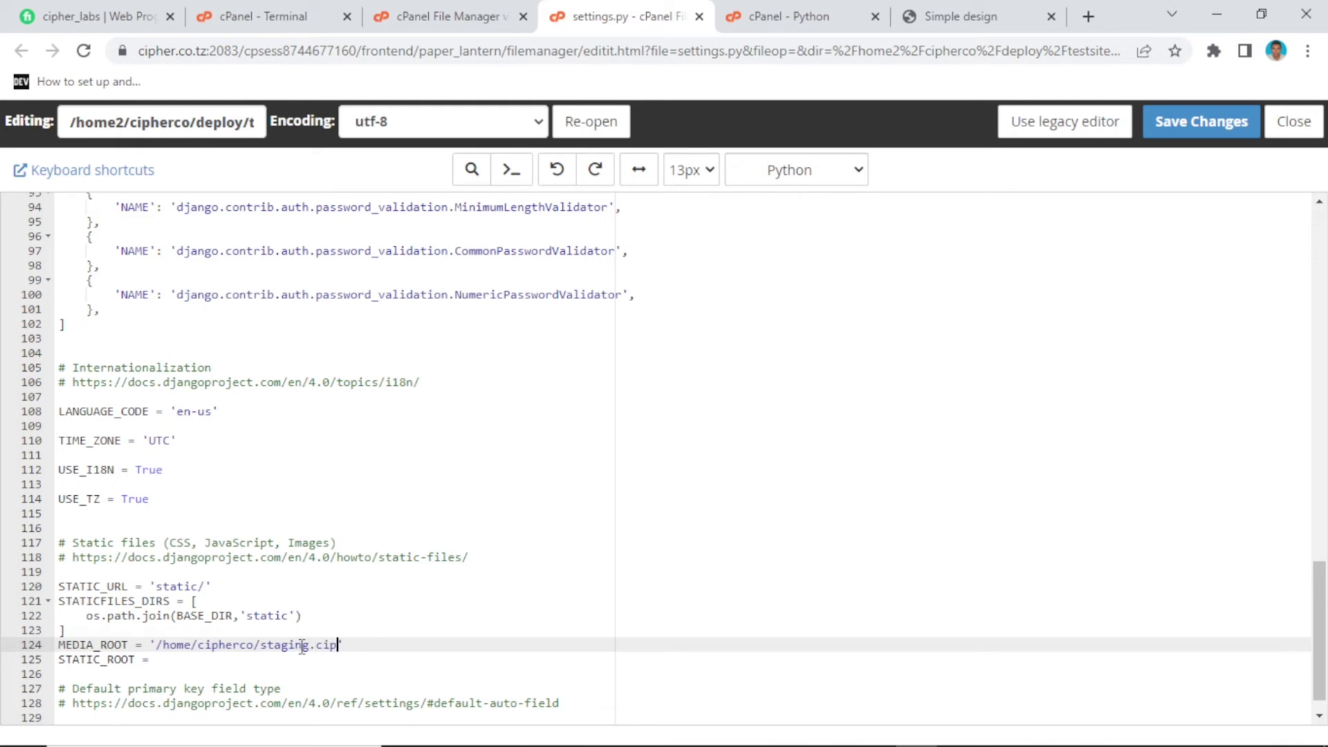
key(BackSpace)
text(er.co.tz/mead)
key(BackSpace)
key(BackSpace)
text(da)
key(BackSpace)
text(ia)
click(462, 649)
Copy the MEDIA_ROOT path into STATIC_ROOT, change it to '/home/cipherco/staging.cipher.co.tz/static', and save settings.py
drag(458, 648, 150, 643)
key(ctrl+c)
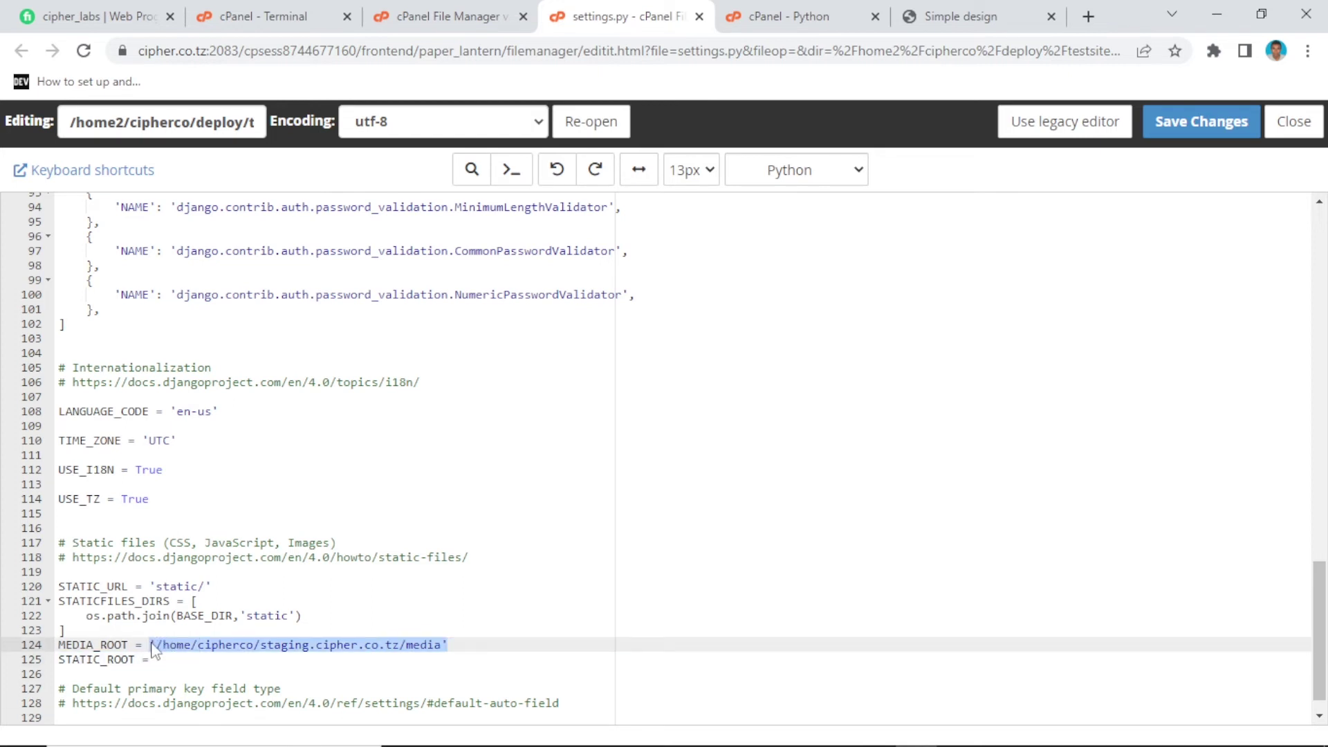
click(166, 664)
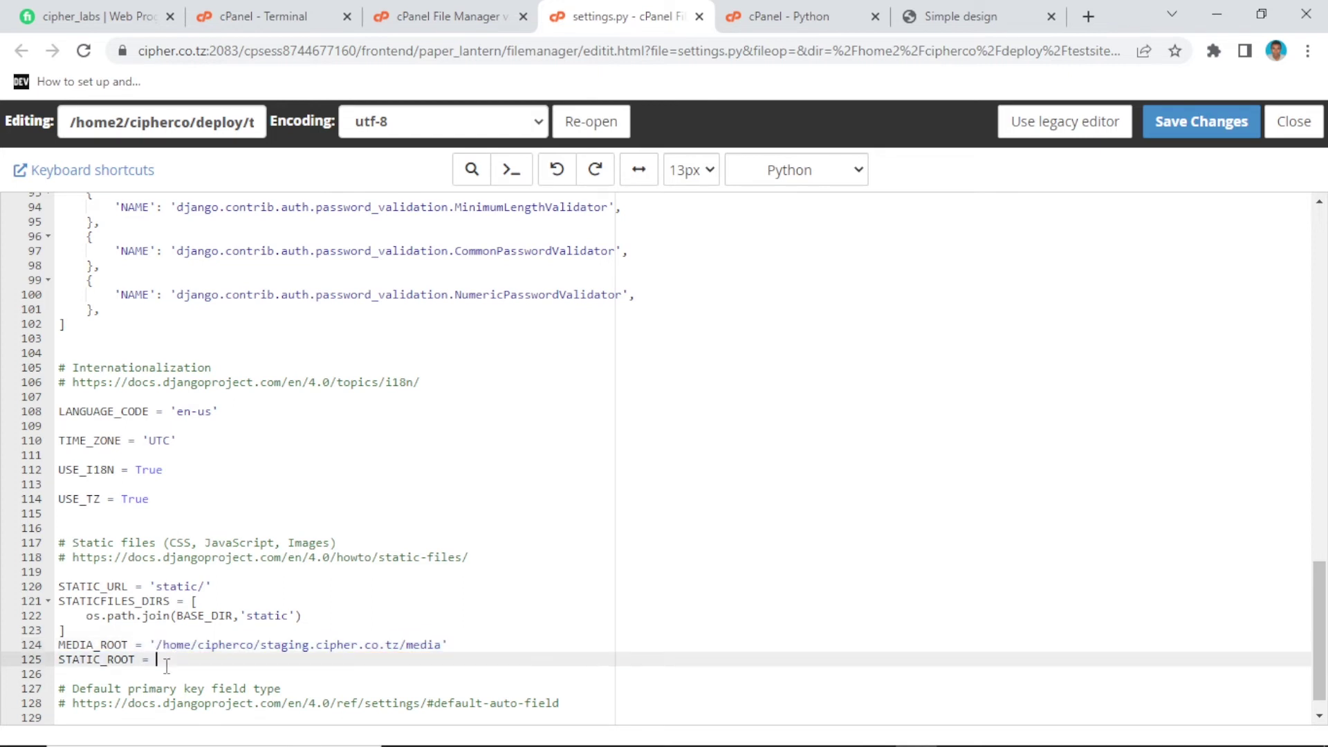
key(ctrl+v)
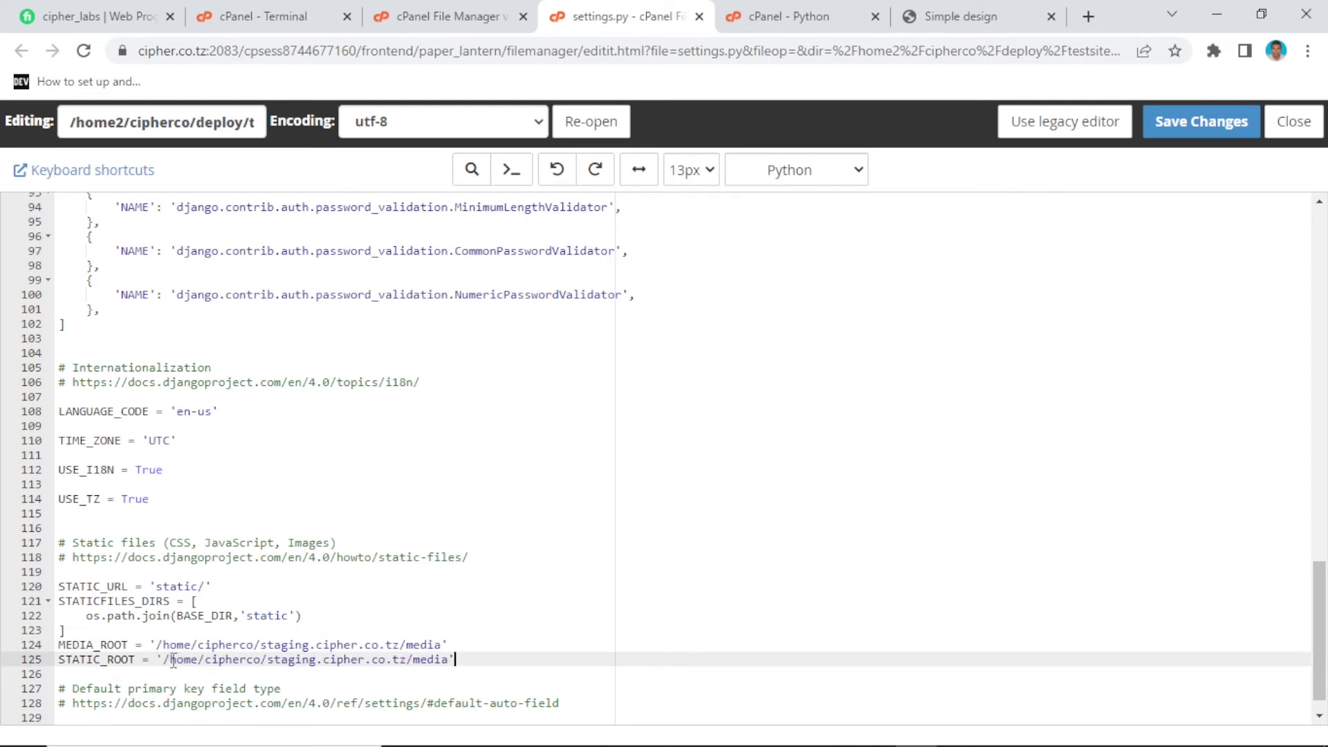
click(449, 659)
key(BackSpace)
key(BackSpace)
key(BackSpace)
key(BackSpace)
key(BackSpace)
text(static)
click(481, 661)
click(1176, 124)
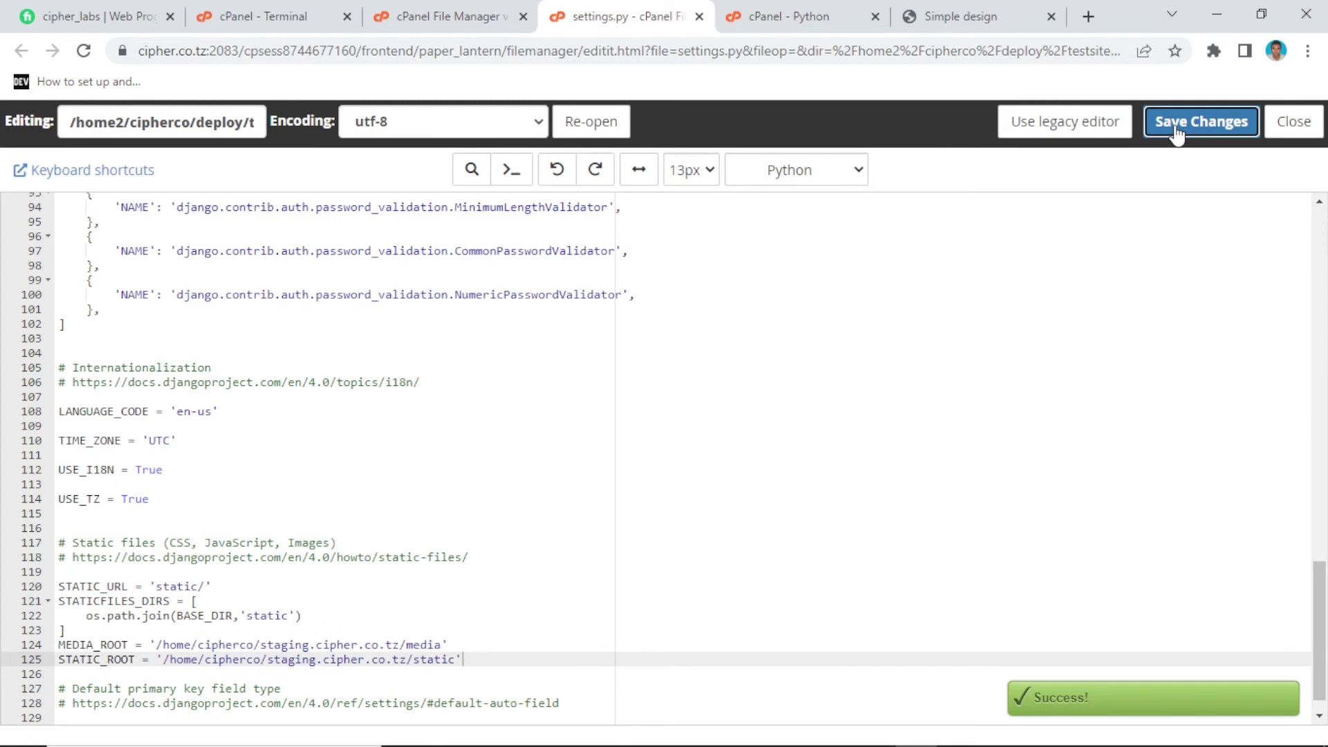
Try to collect the project's static files by running python manage.py collectstatic in cPanel's Terminal
click(413, 18)
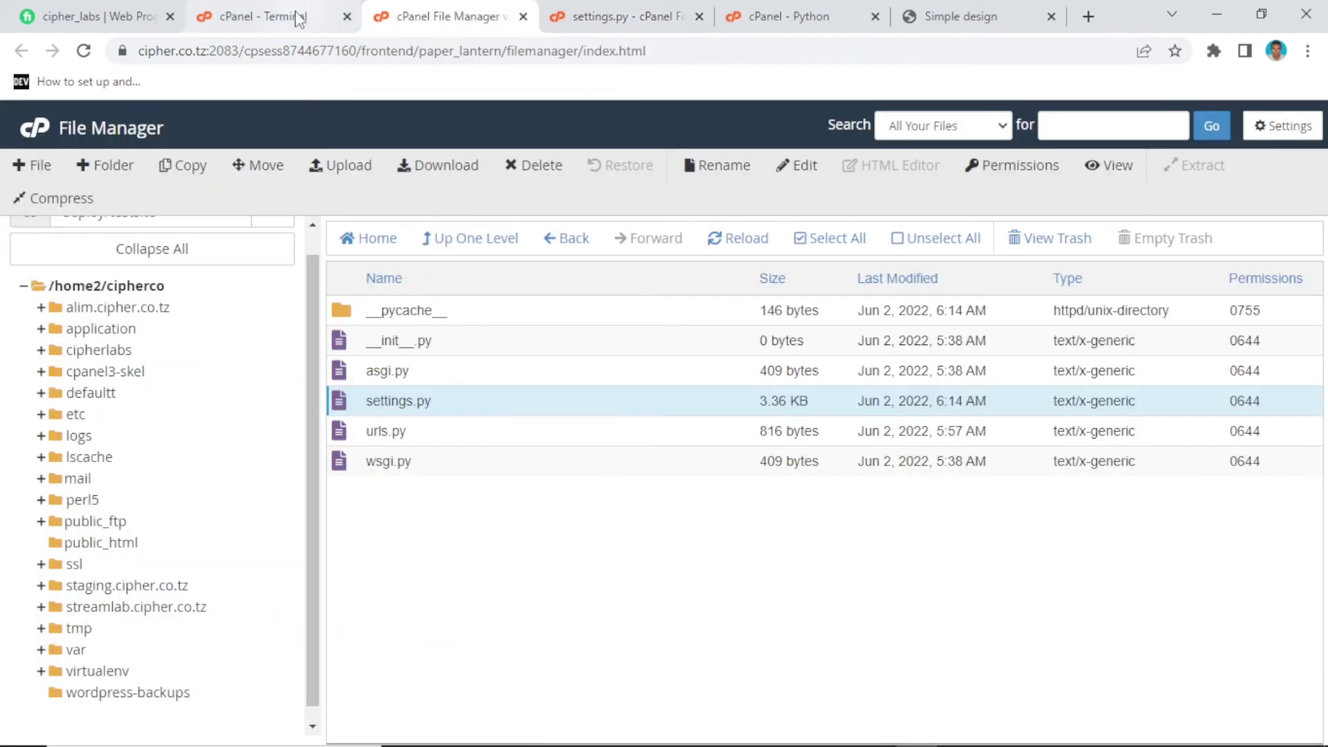
click(298, 18)
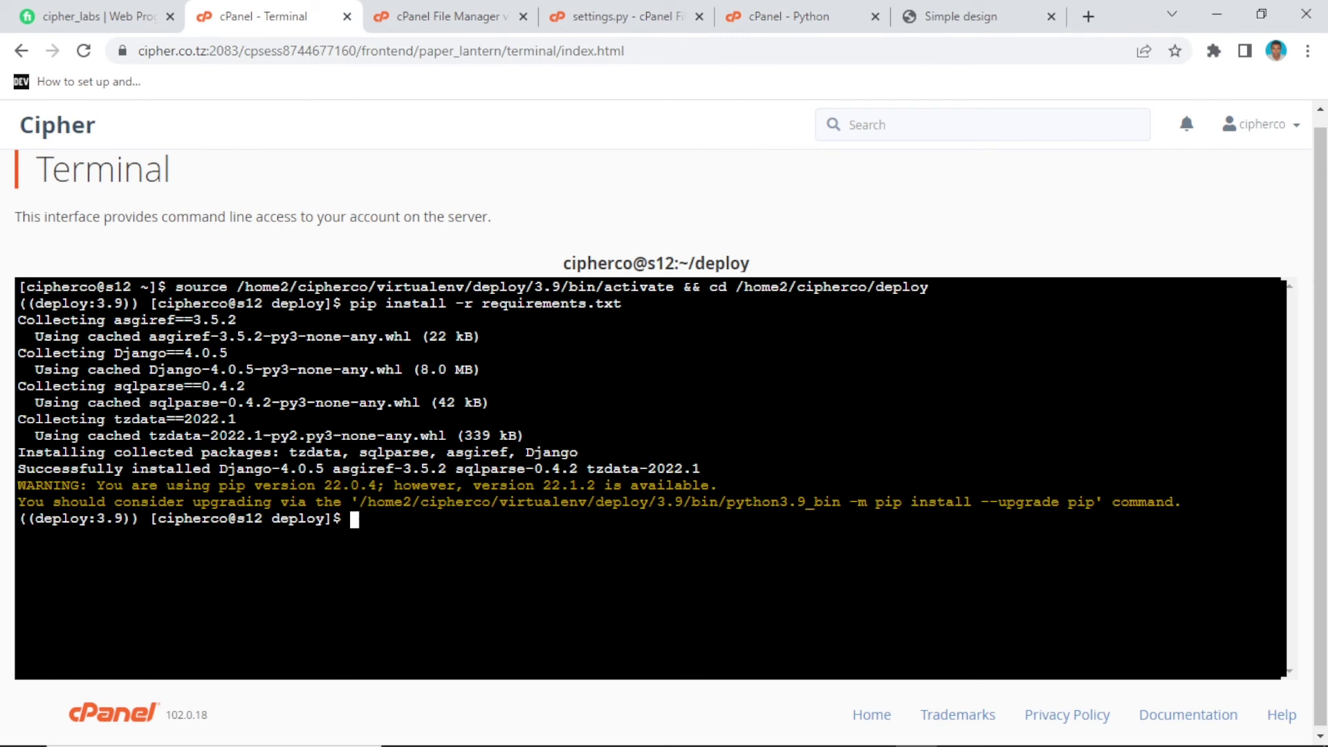
text(python mana)
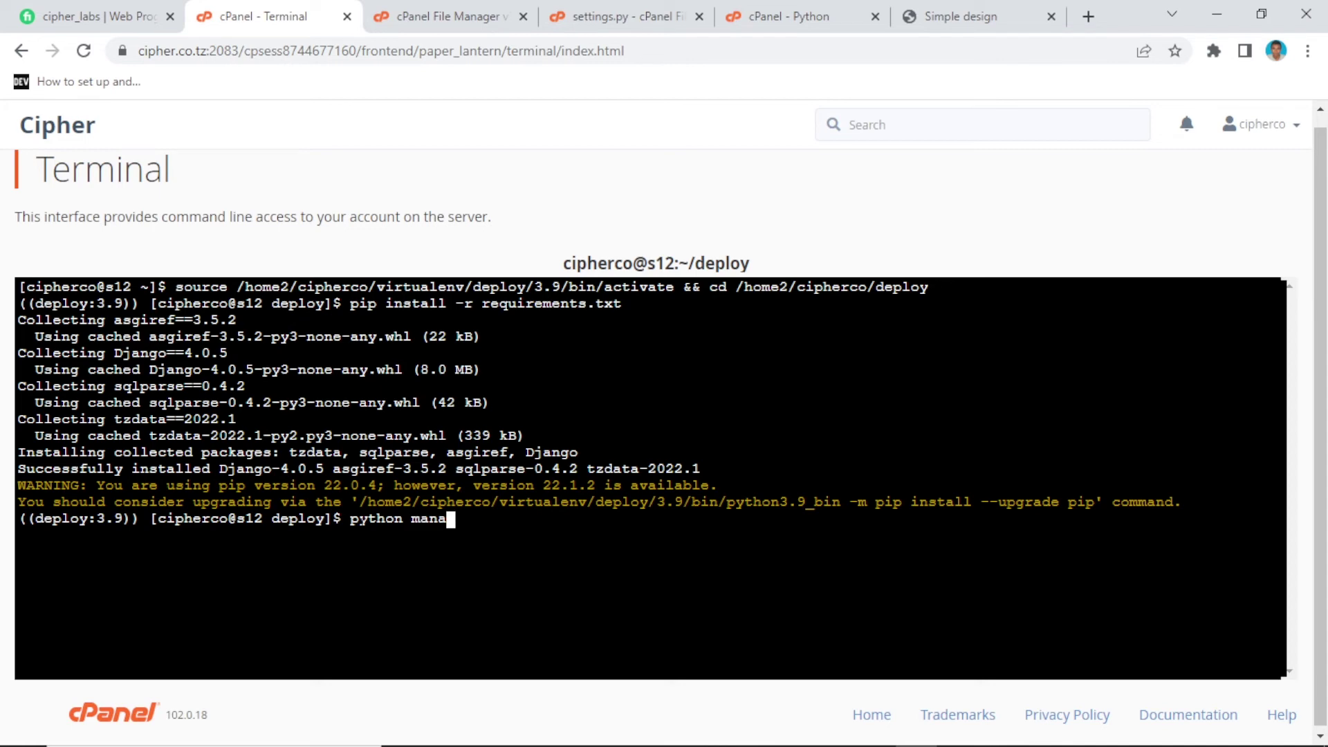
text(ge.py collect)
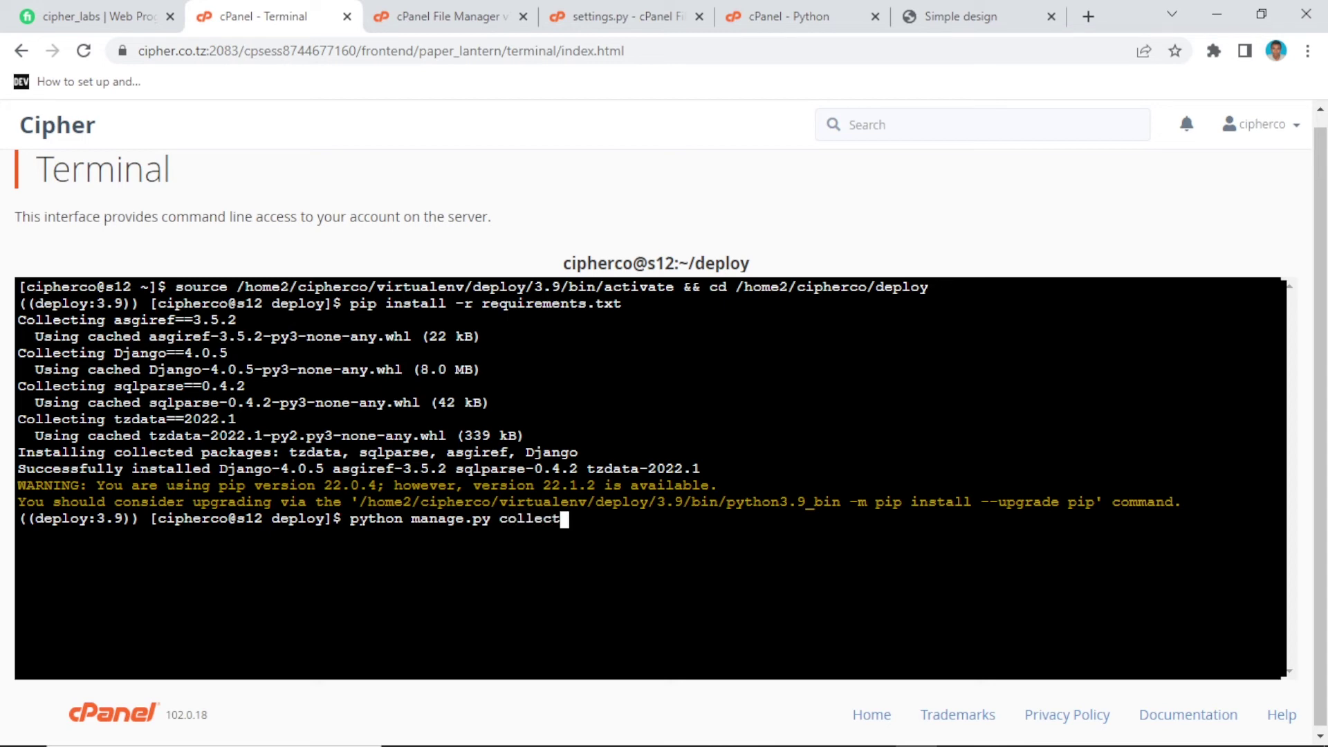
text(static)
key(Return)
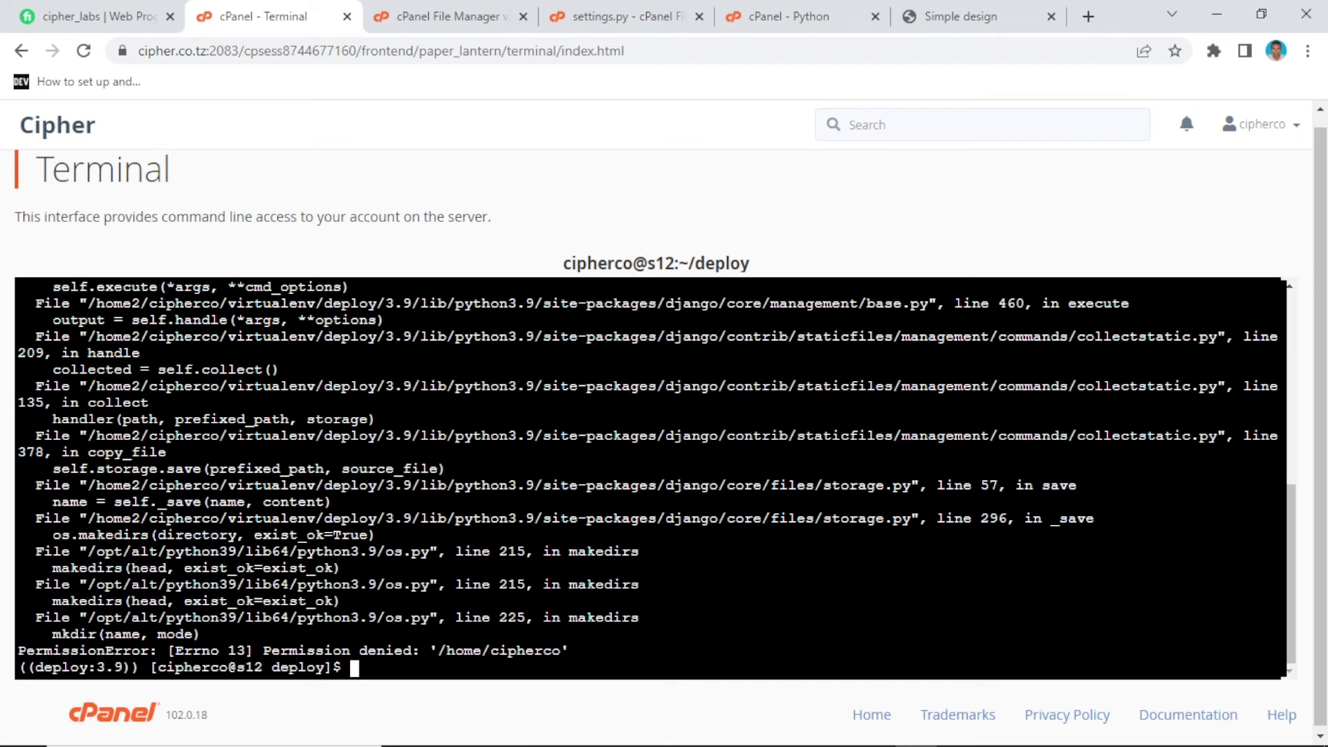
Change /home to /home2 in both the MEDIA_ROOT and STATIC_ROOT paths in settings.py and save the file
click(788, 12)
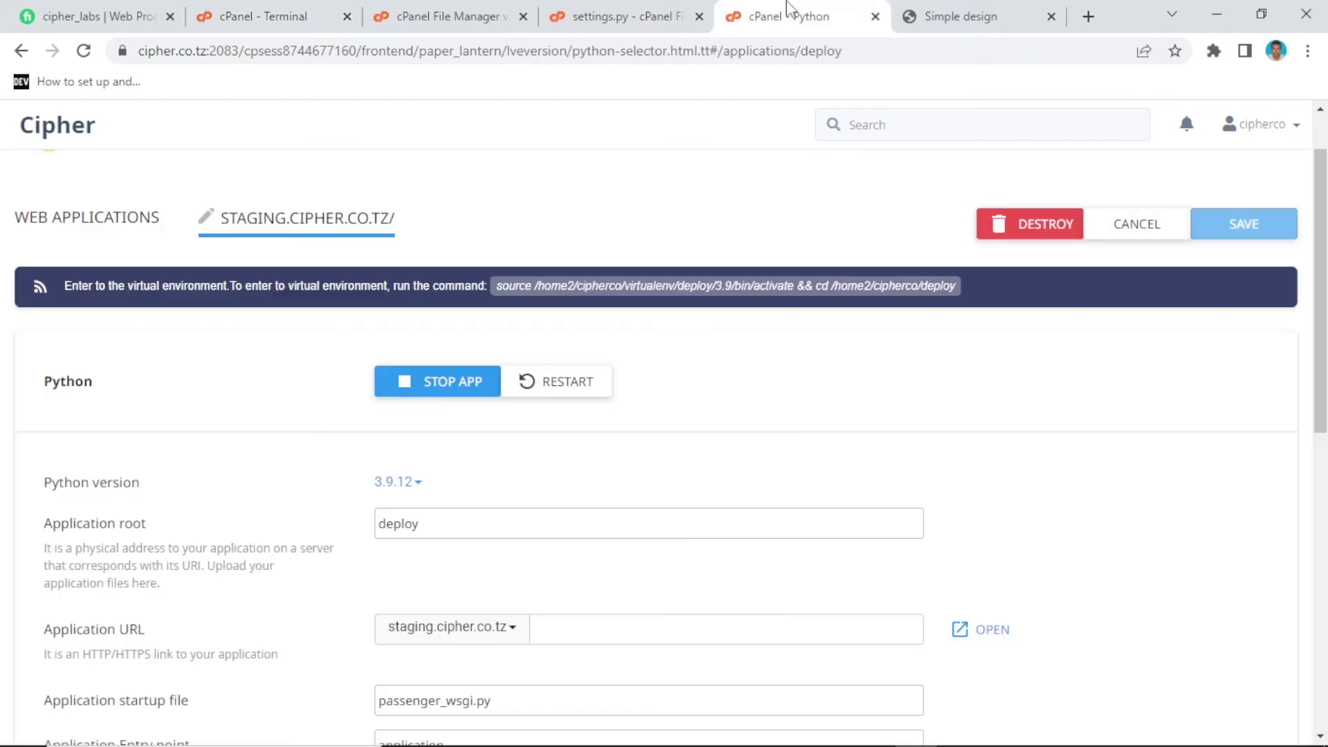
click(643, 10)
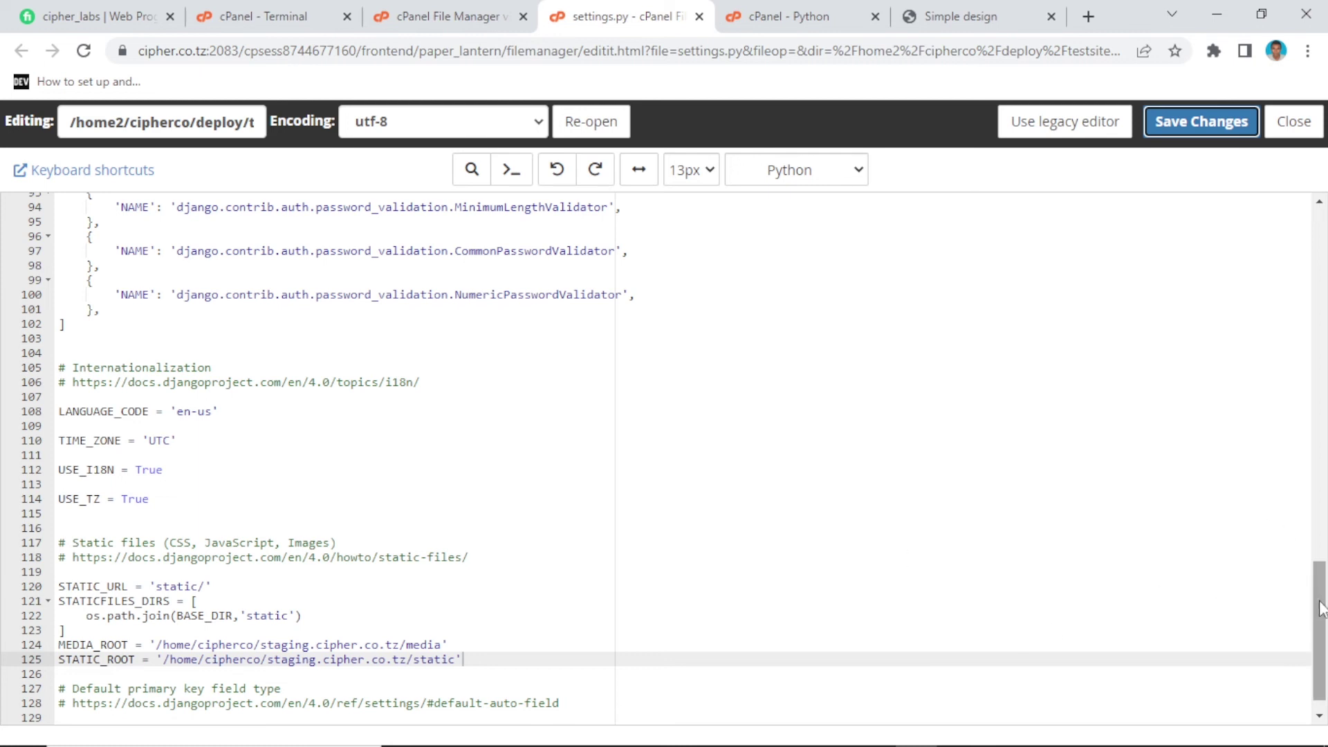
drag(1322, 609, 1321, 617)
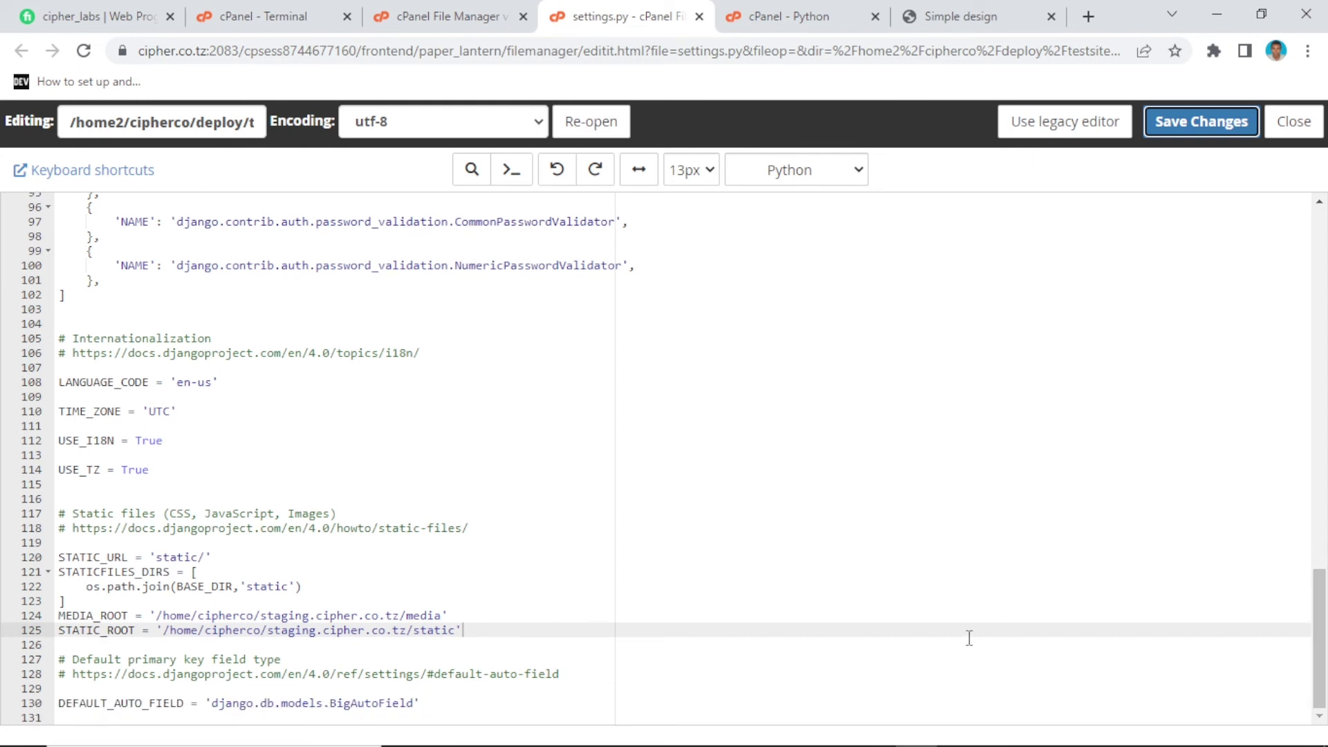
click(193, 616)
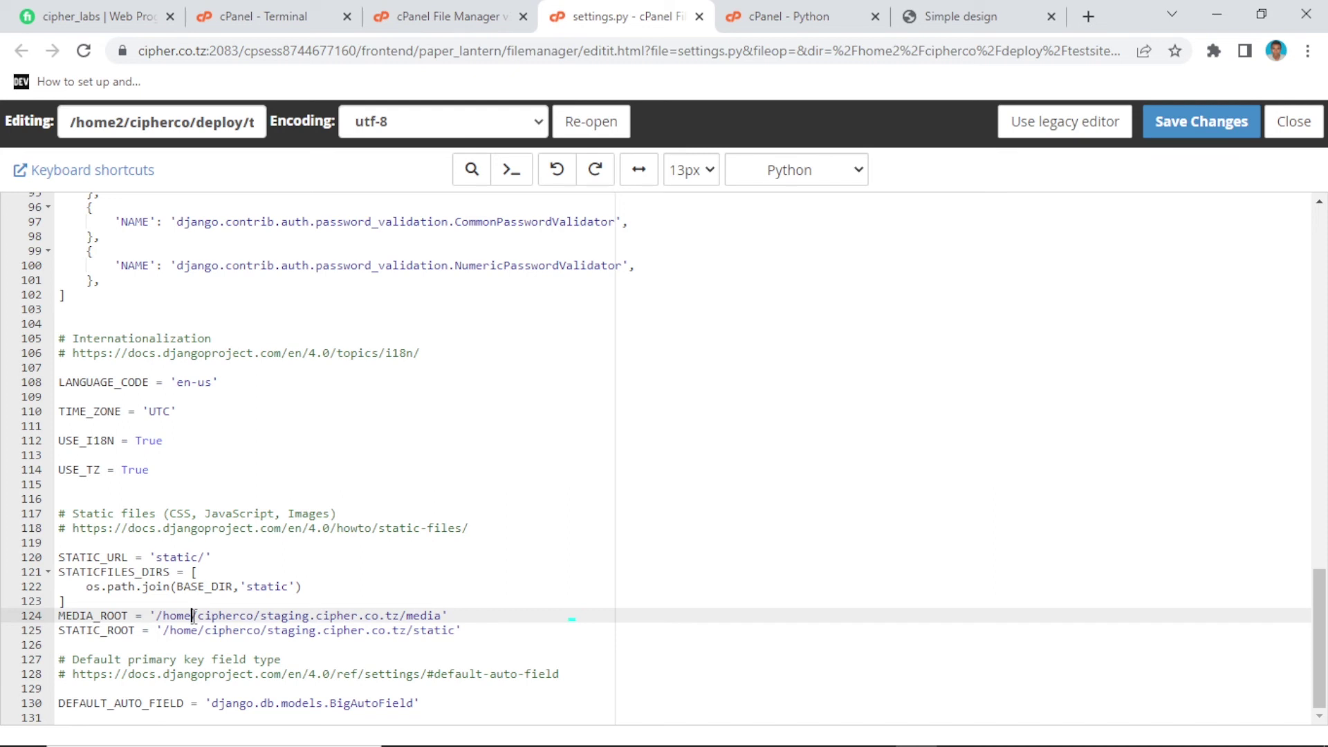
text(2)
click(200, 631)
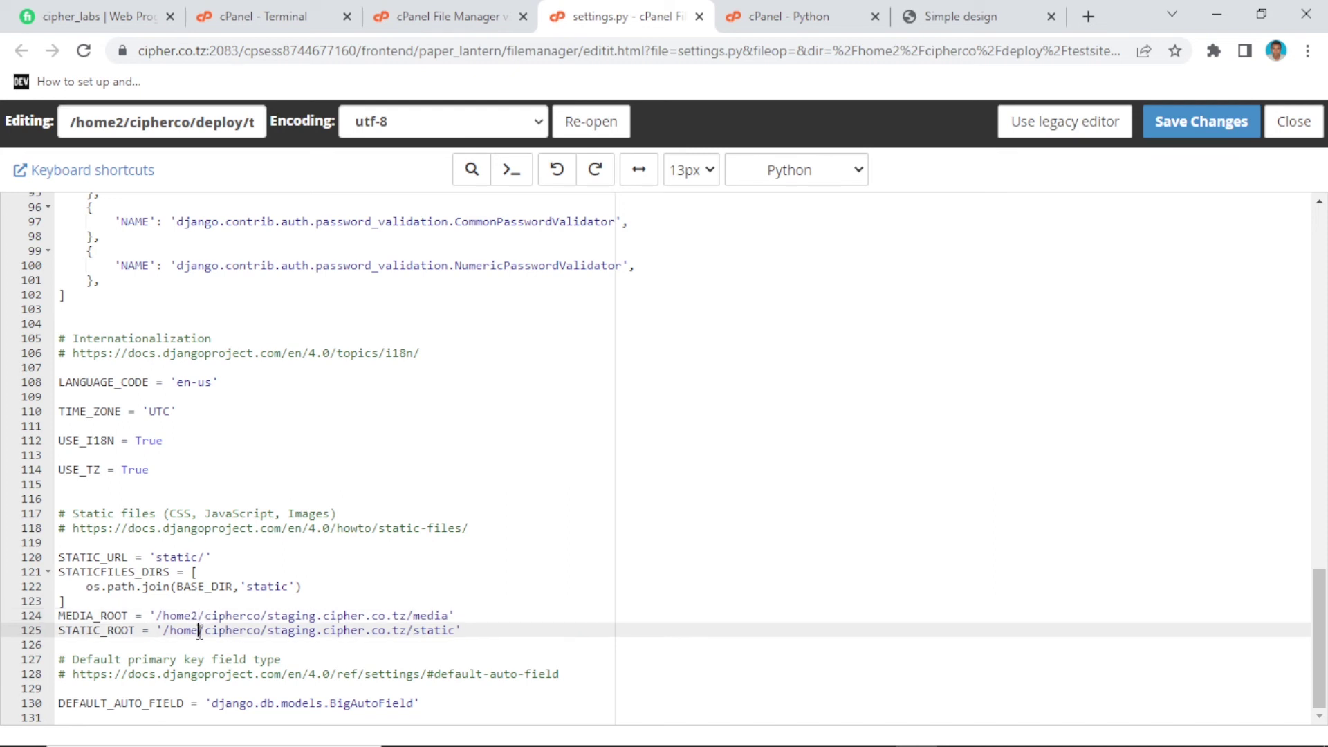
text(2)
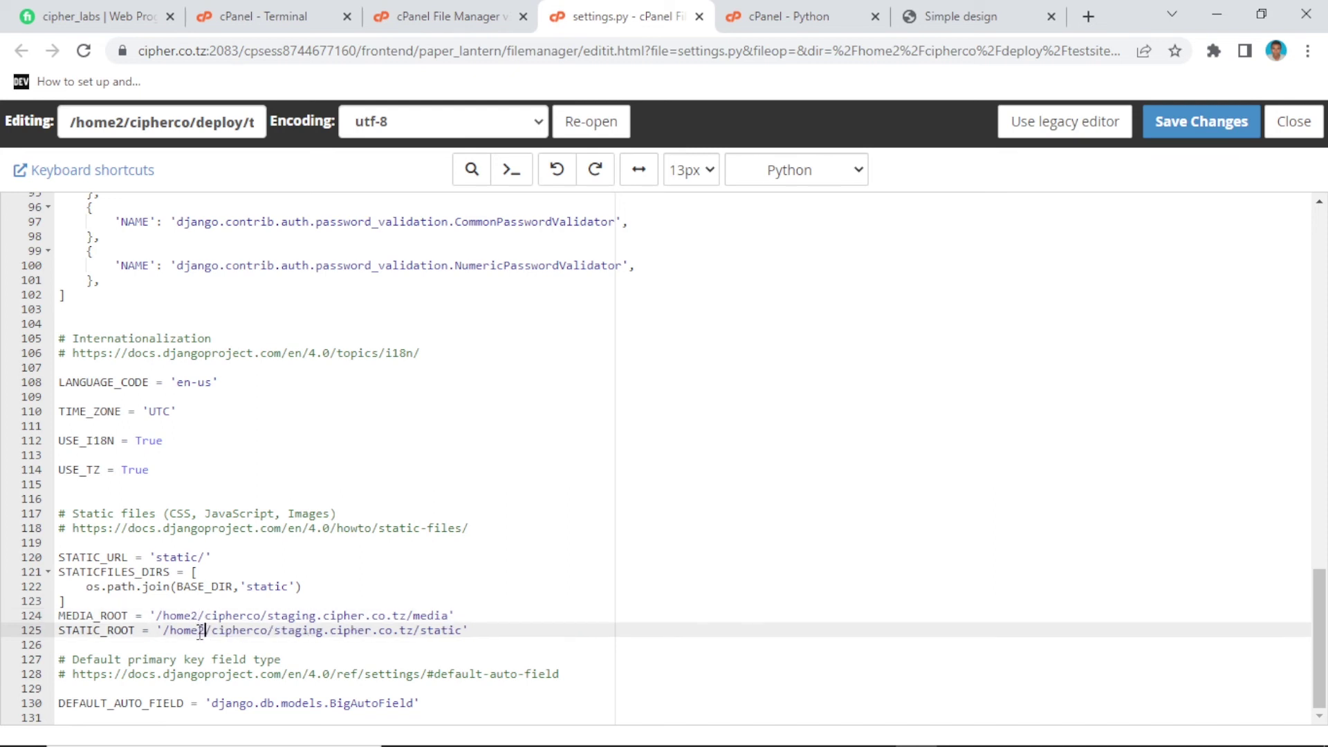
click(488, 634)
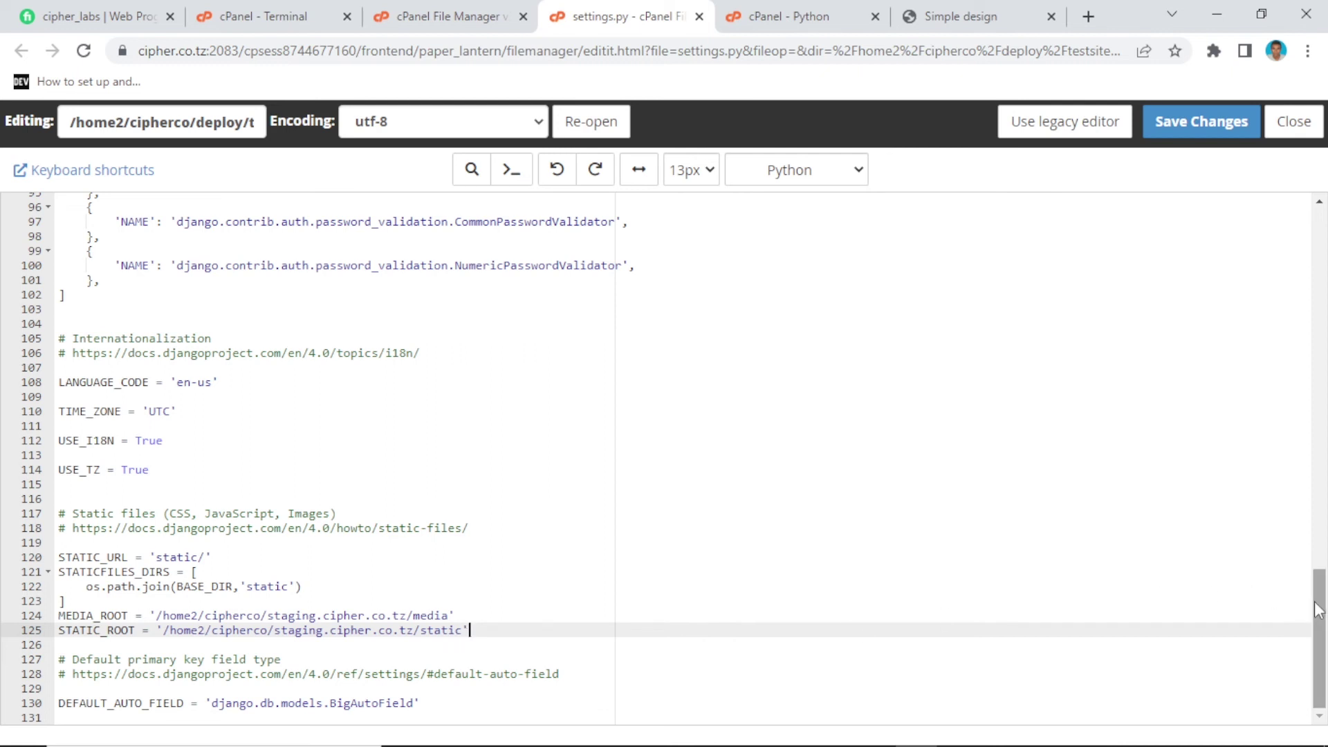
drag(1320, 612, 1310, 505)
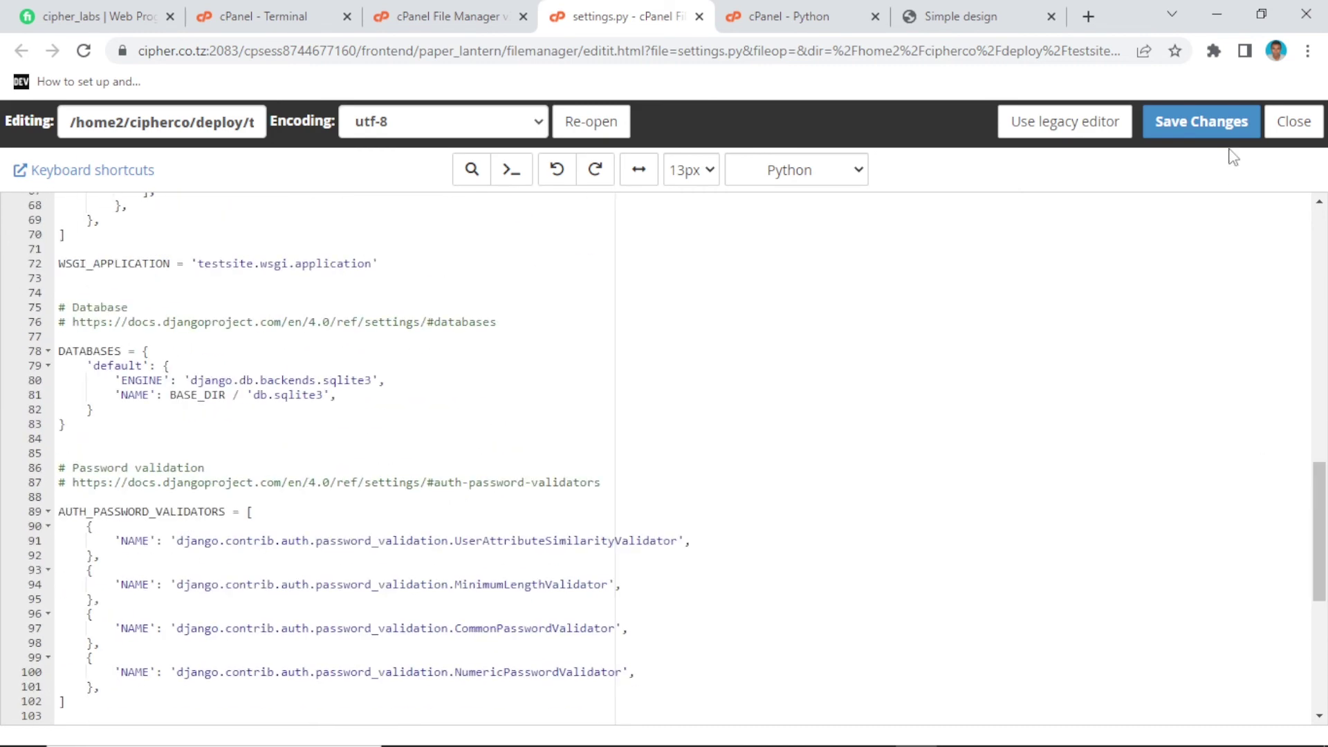
click(1187, 119)
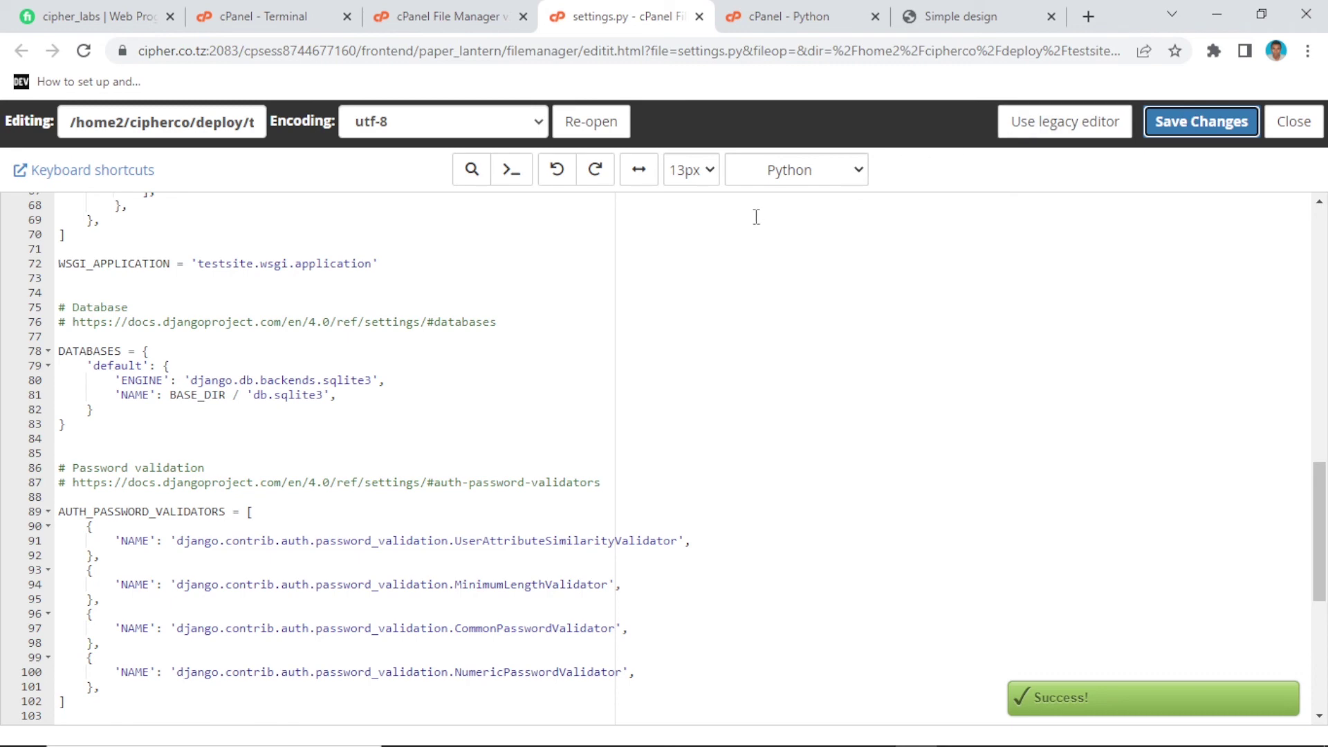
Rerun python manage.py collectstatic in cPanel's Terminal and answer yes to overwriting the existing files
click(255, 14)
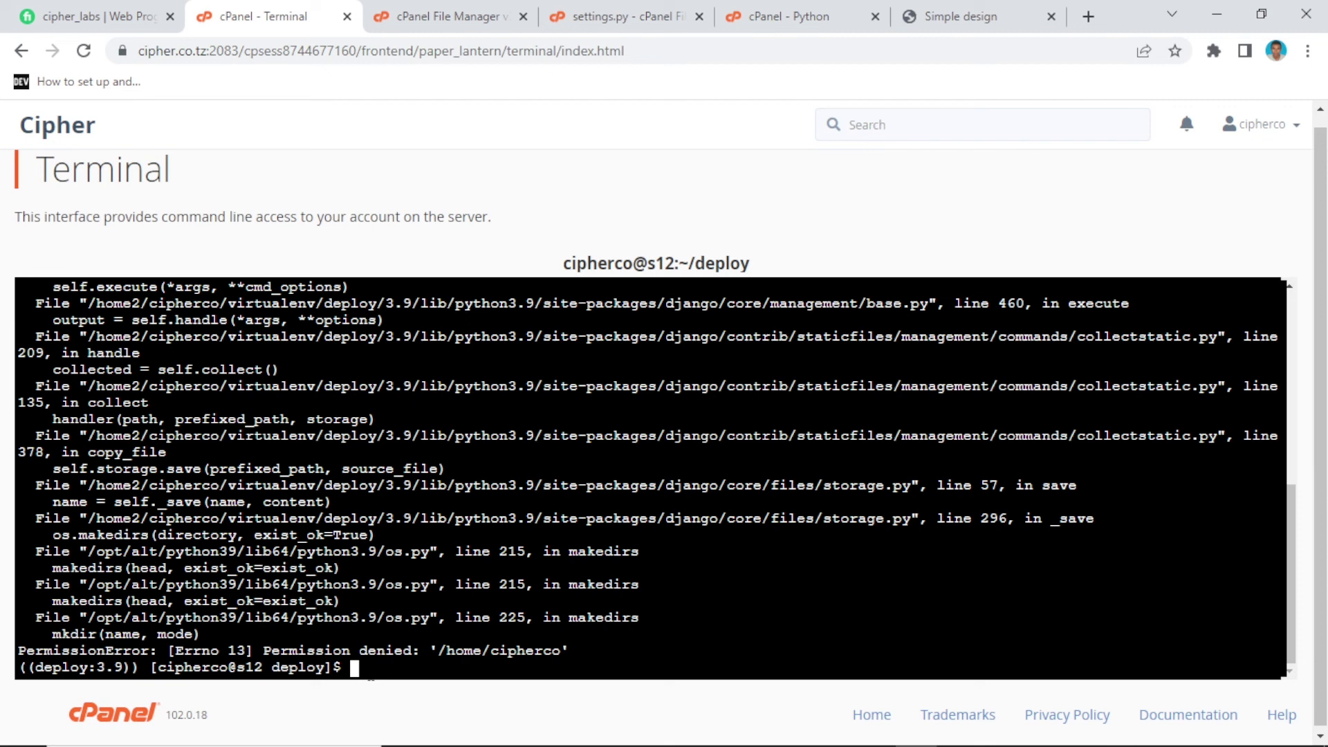
key(Up)
text(py)
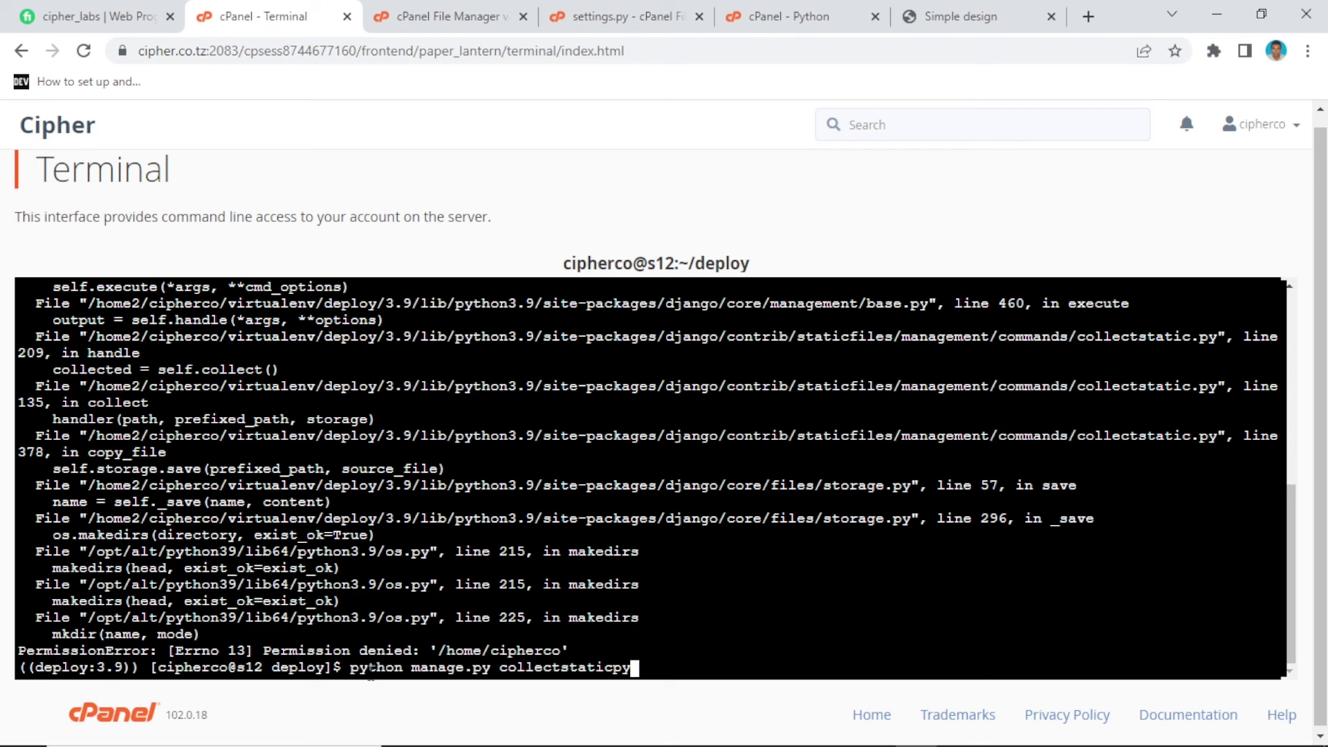
key(BackSpace)
key(BackSpace)
key(Return)
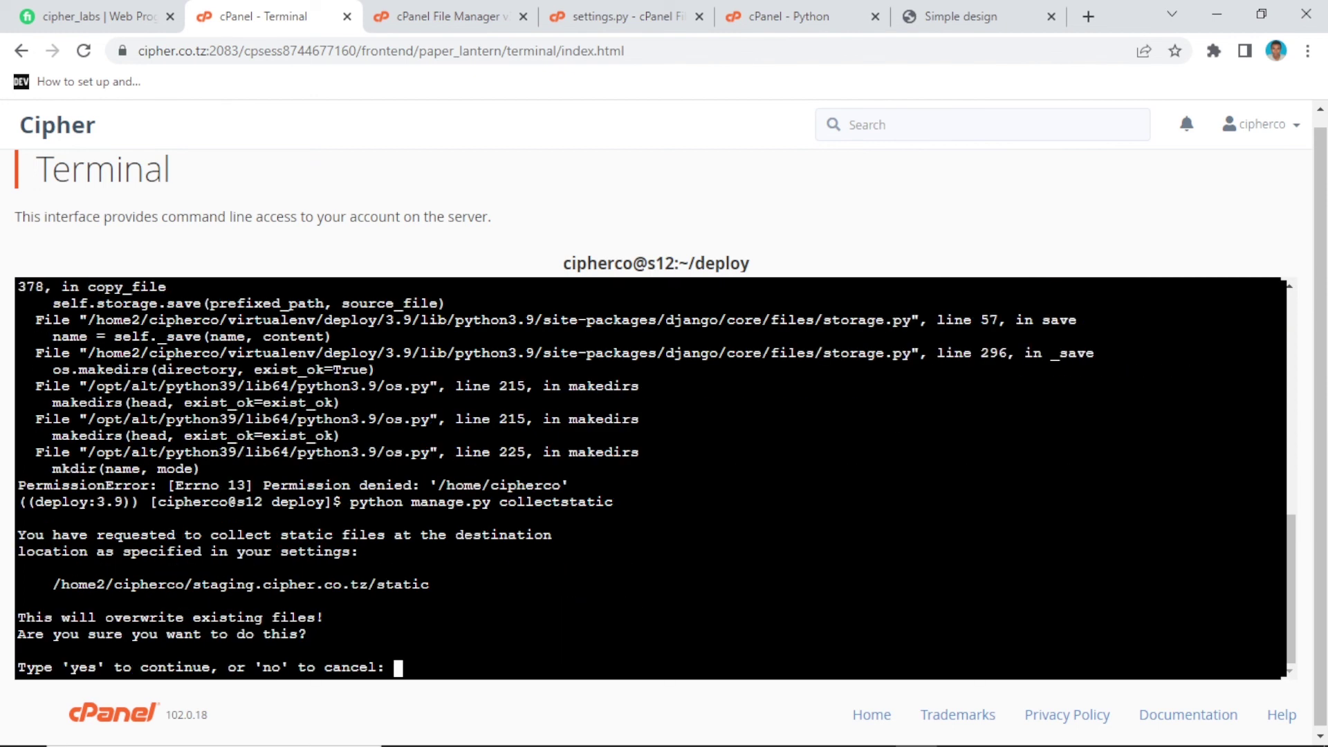
text(yes)
key(Return)
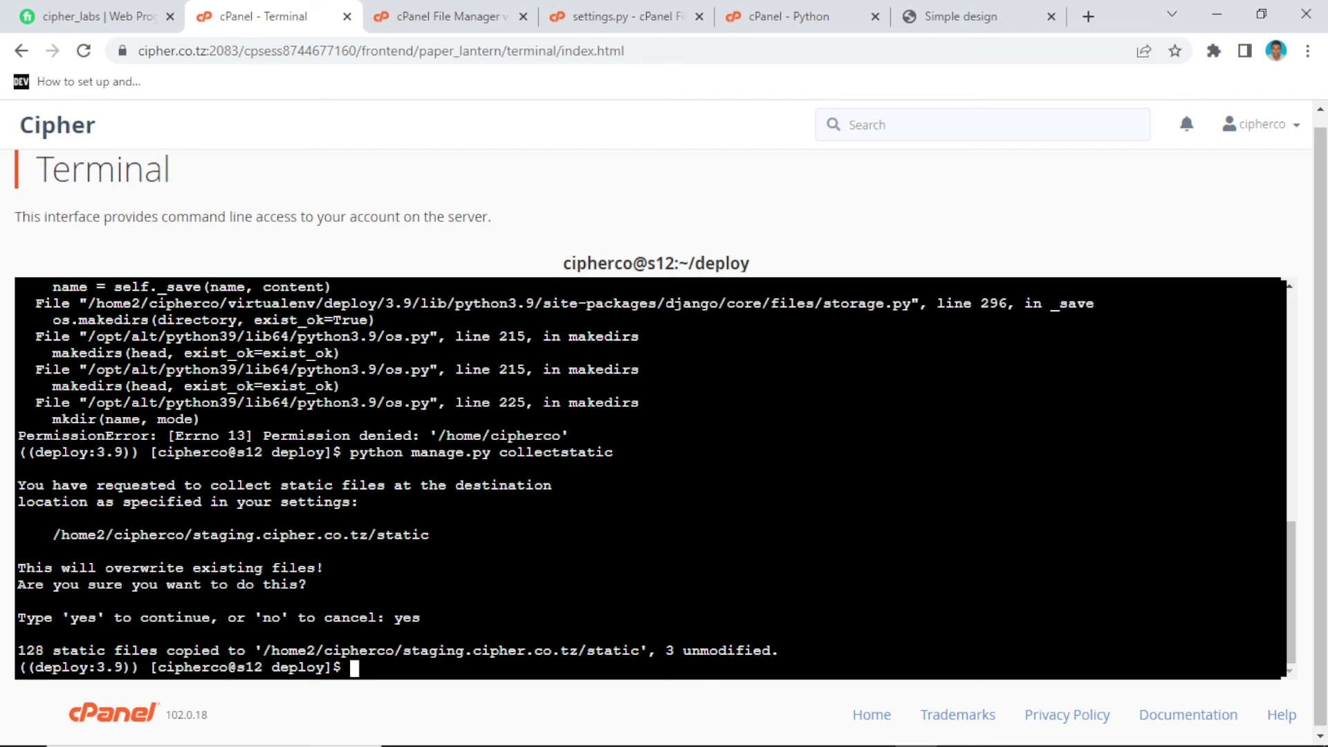
Load staging.cipher.co.tz in a new browser tab and check the deployed page's text and images
click(1088, 17)
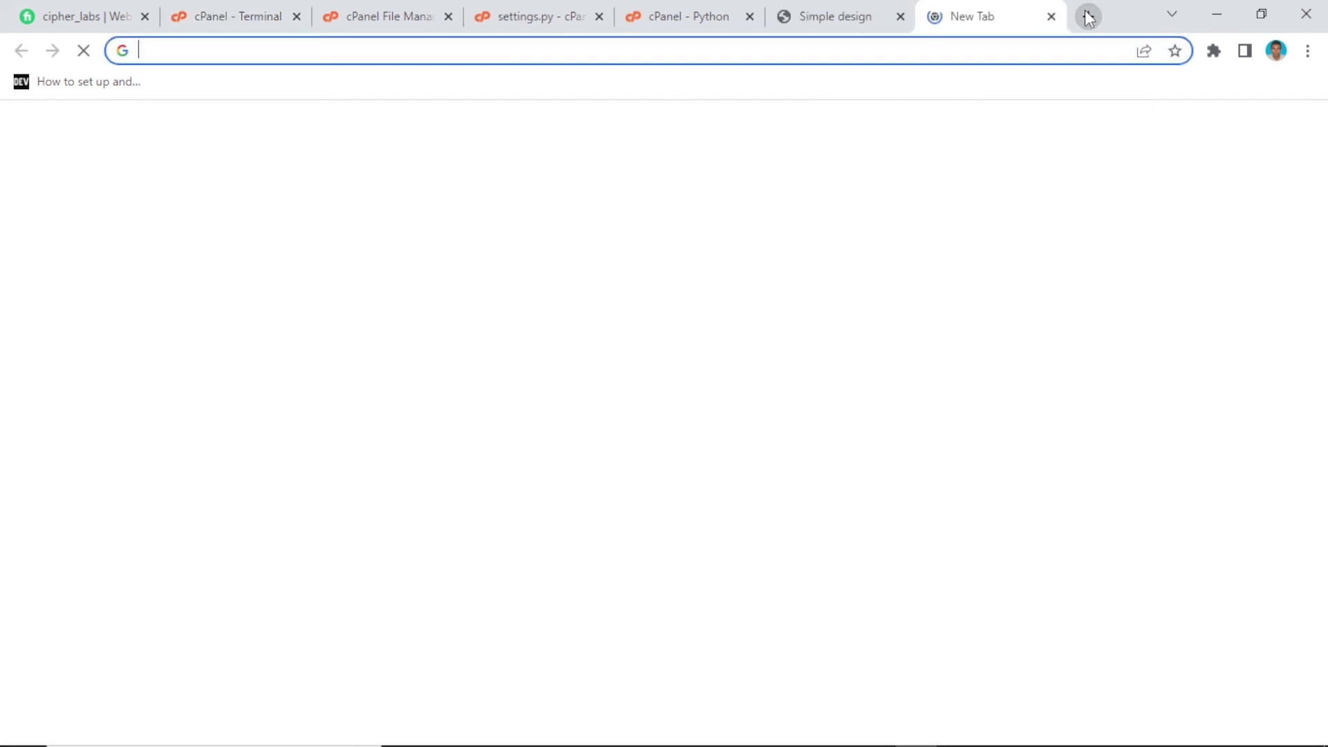
text(staging.cipher.co.tz)
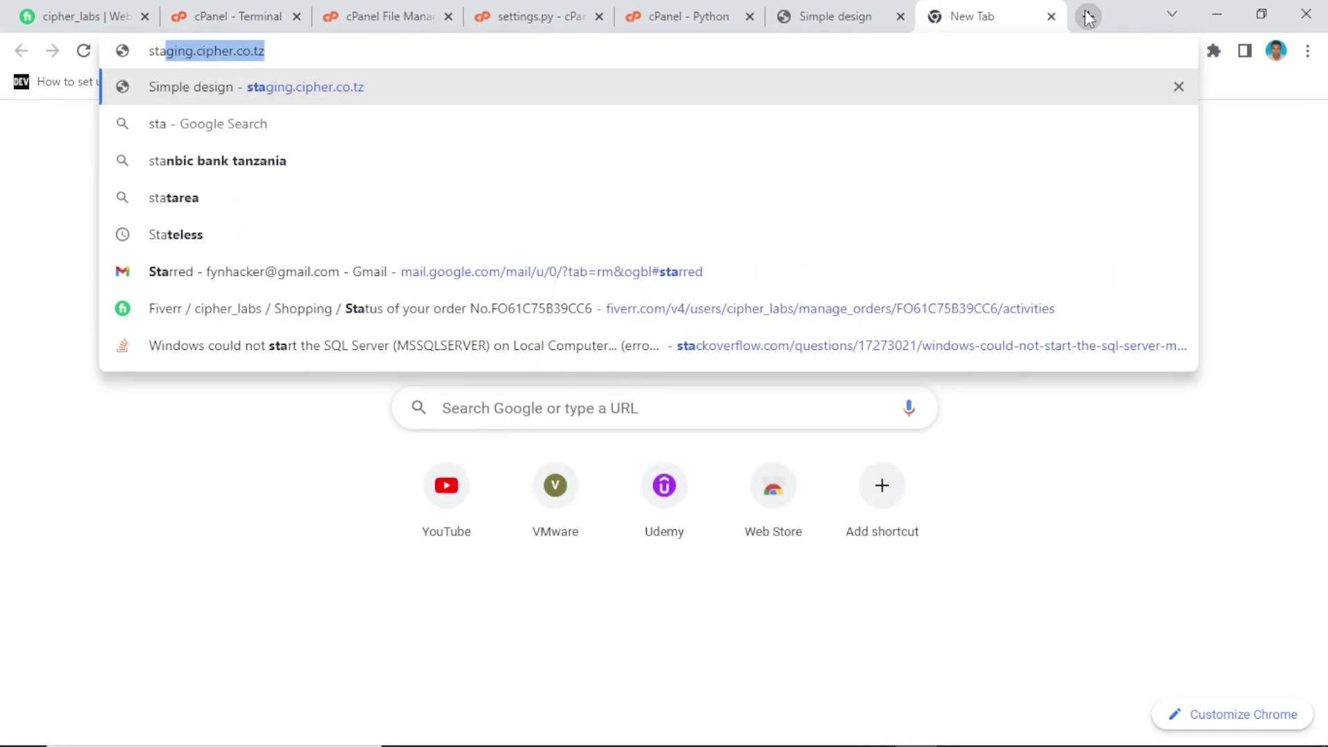
key(Right)
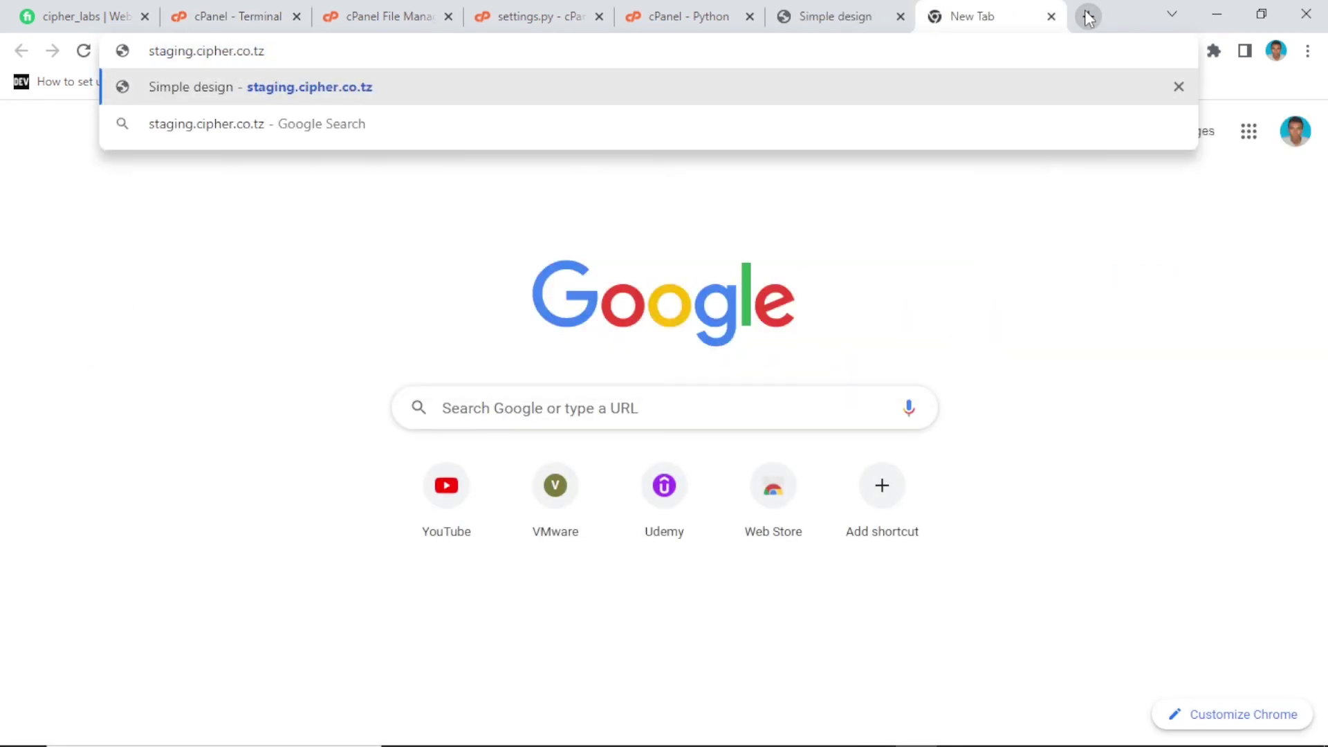
key(Return)
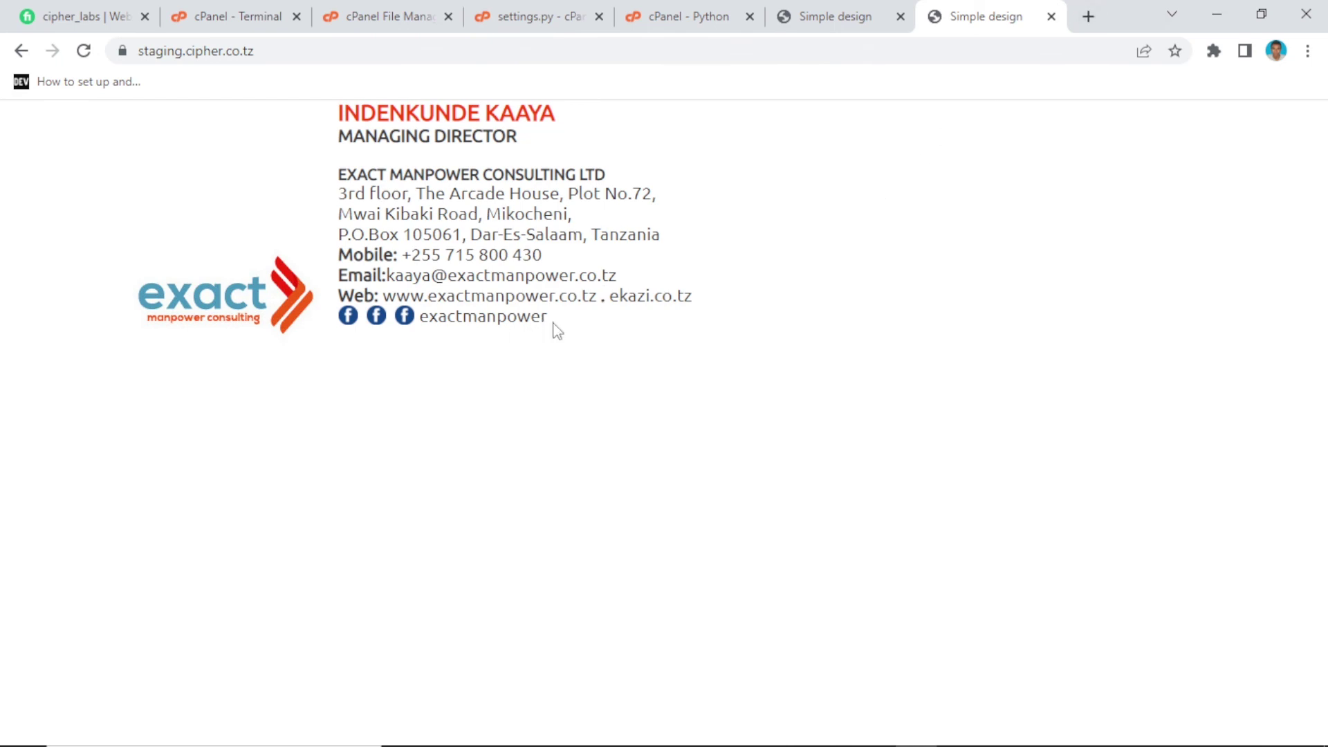
mouse_move(560, 329)
mouse_down()
mouse_move(408, 296)
mouse_move(396, 235)
mouse_move(334, 190)
mouse_move(302, 116)
mouse_up()
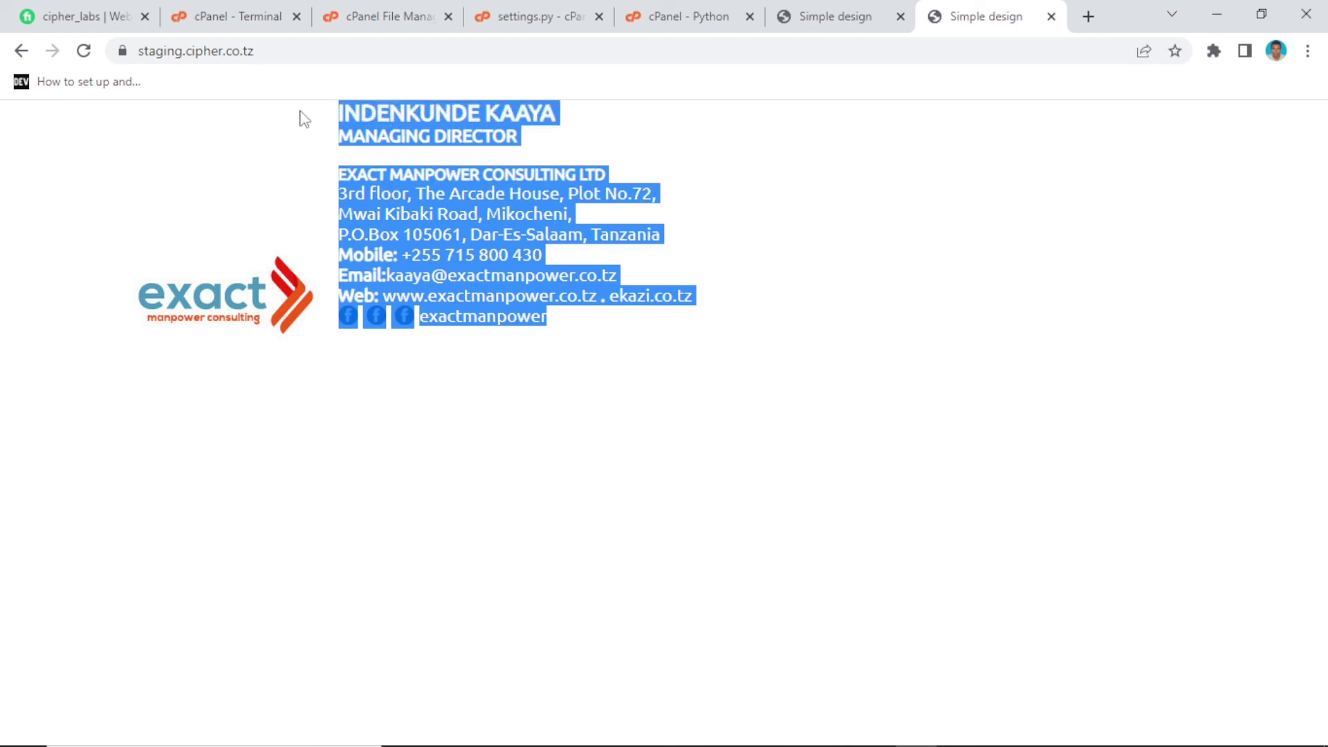
click(588, 332)
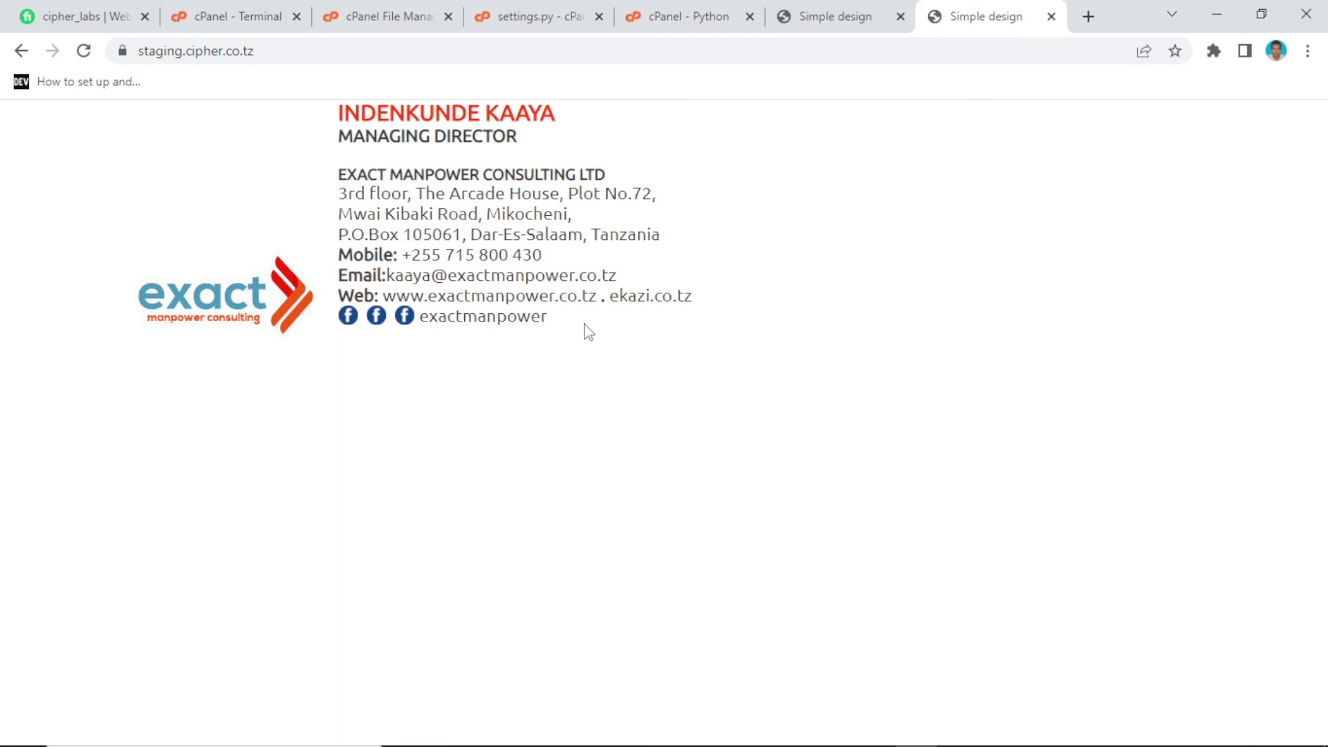
Switch to the cipher_labs Fiverr profile and look through the active gigs for Django and cPanel deployment services
click(84, 14)
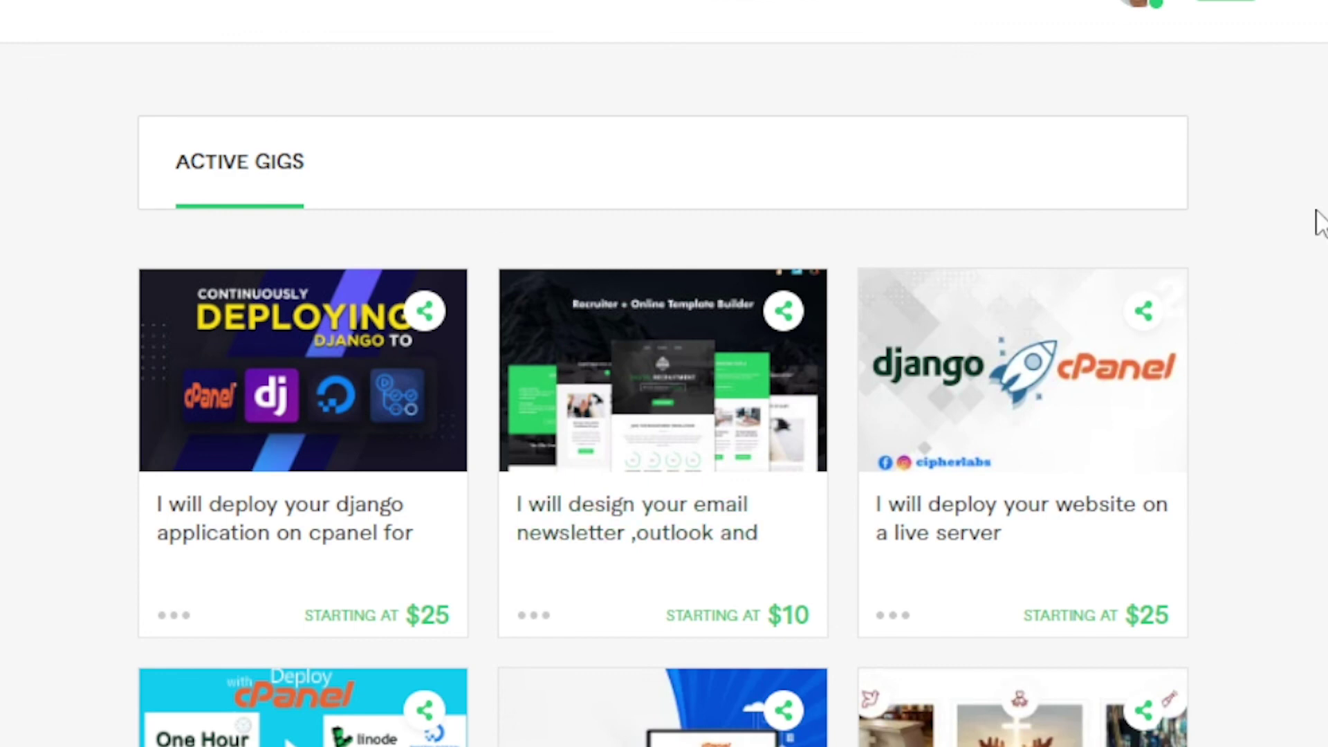
scroll(662, 415, down, 2)
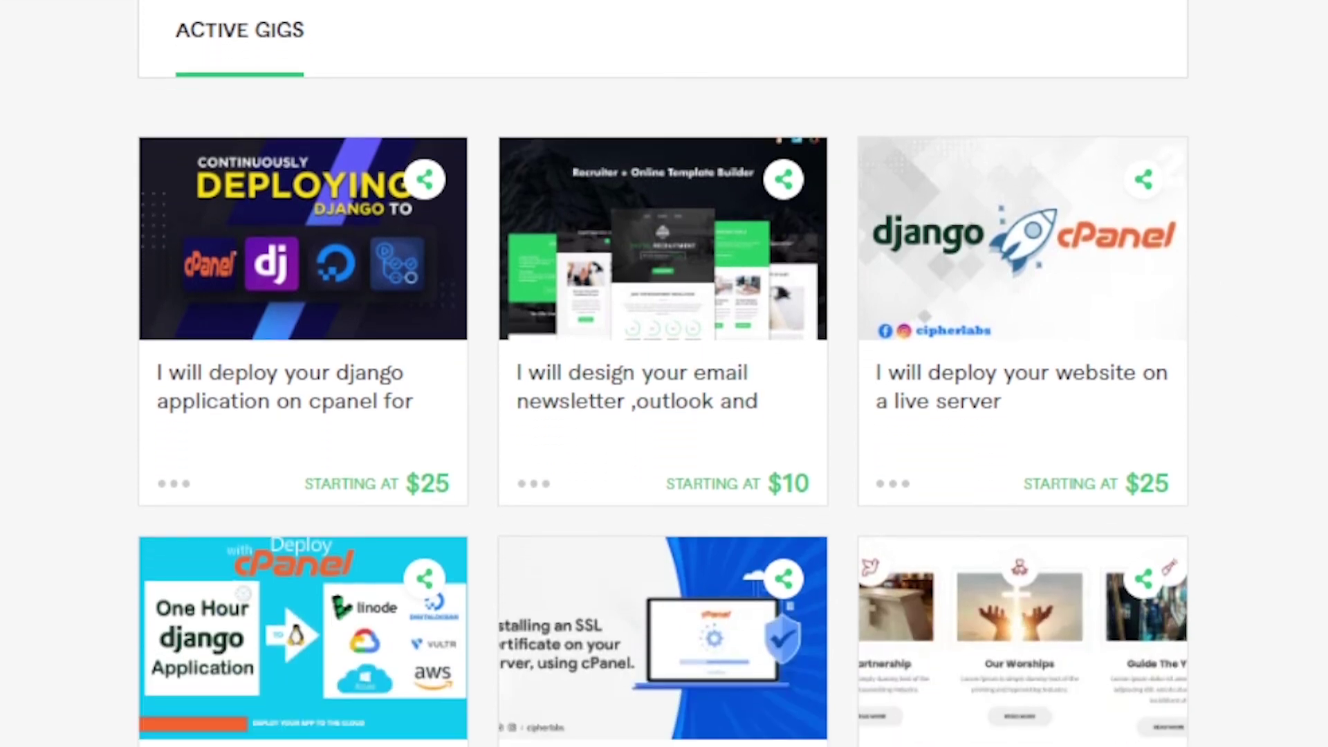
scroll(663, 415, down, 1)
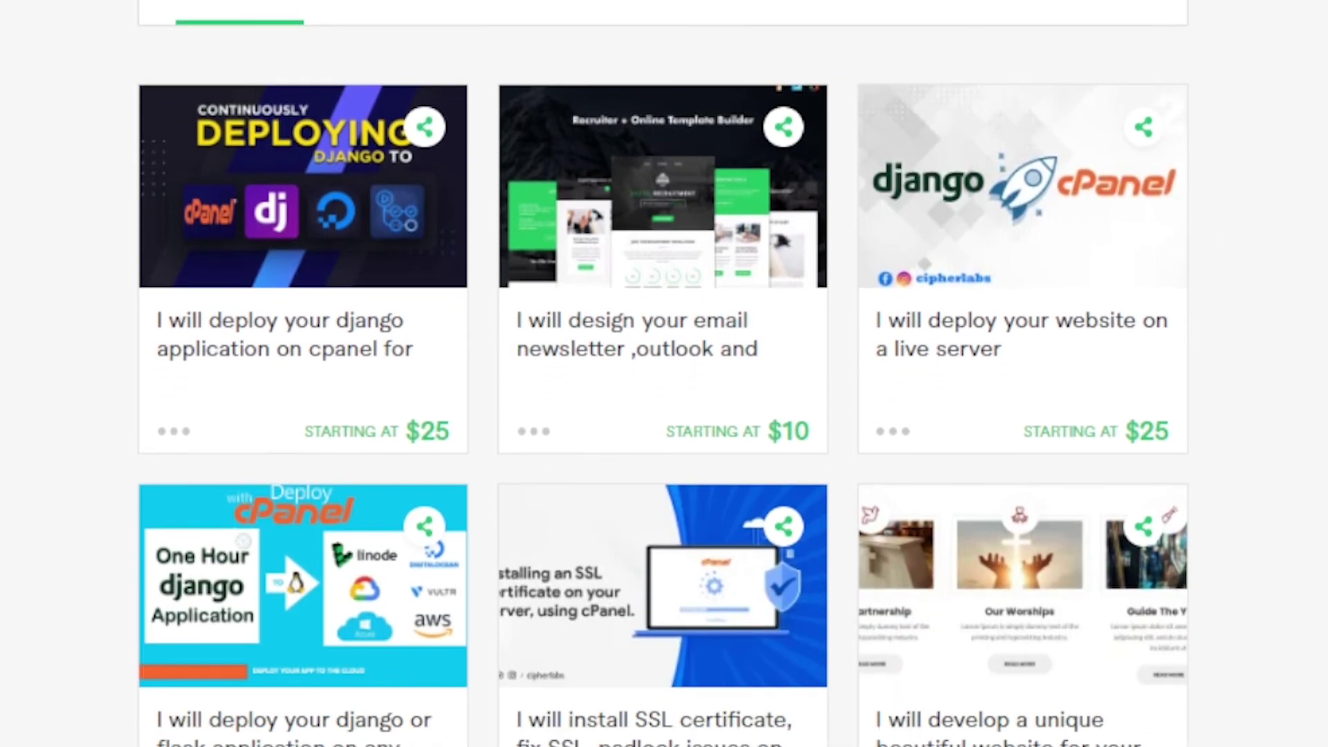
scroll(663, 415, down, 3)
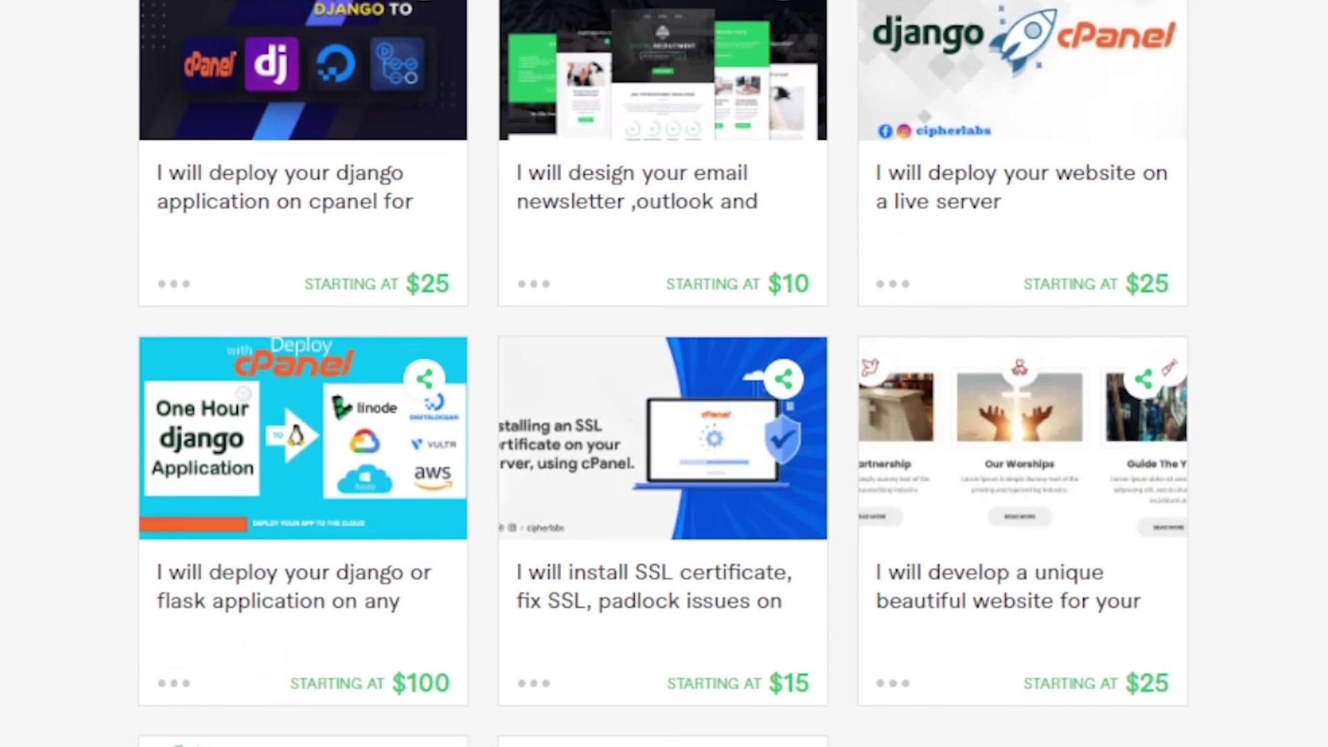
scroll(663, 415, down, 1)
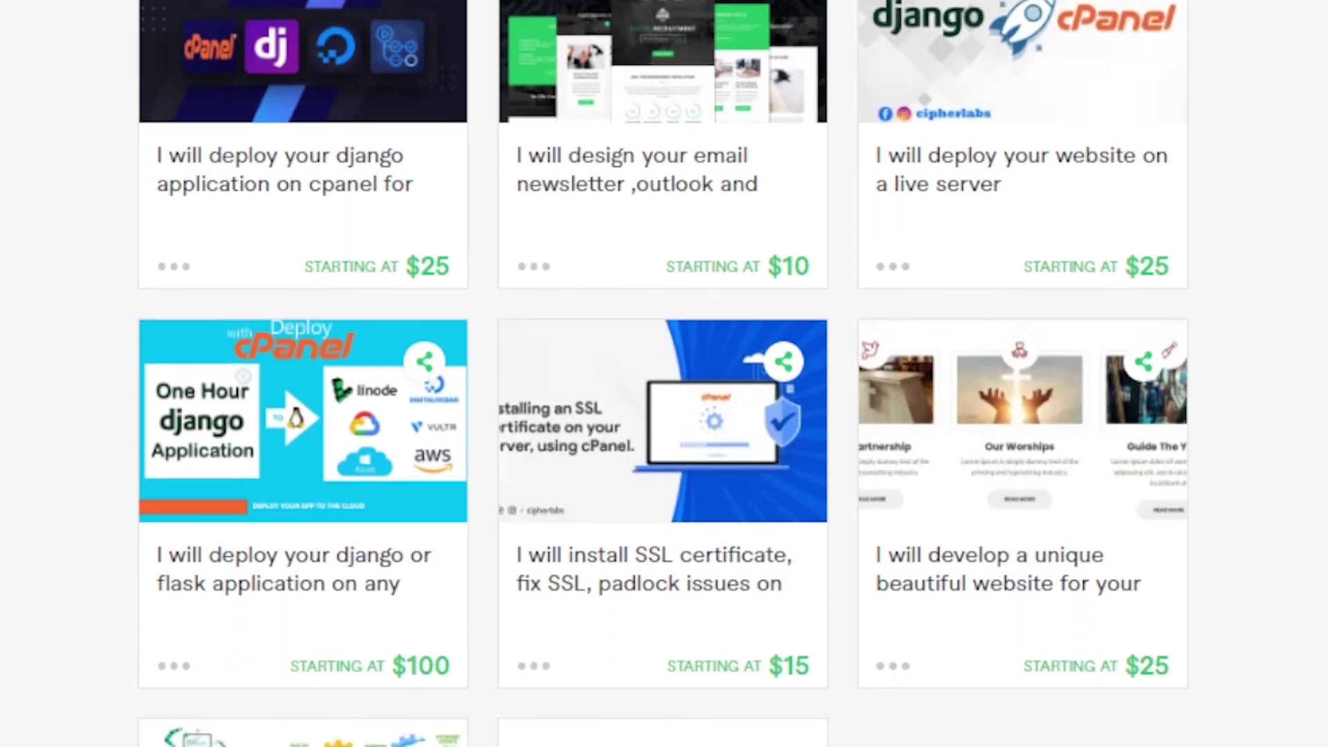
scroll(662, 415, up, 2)
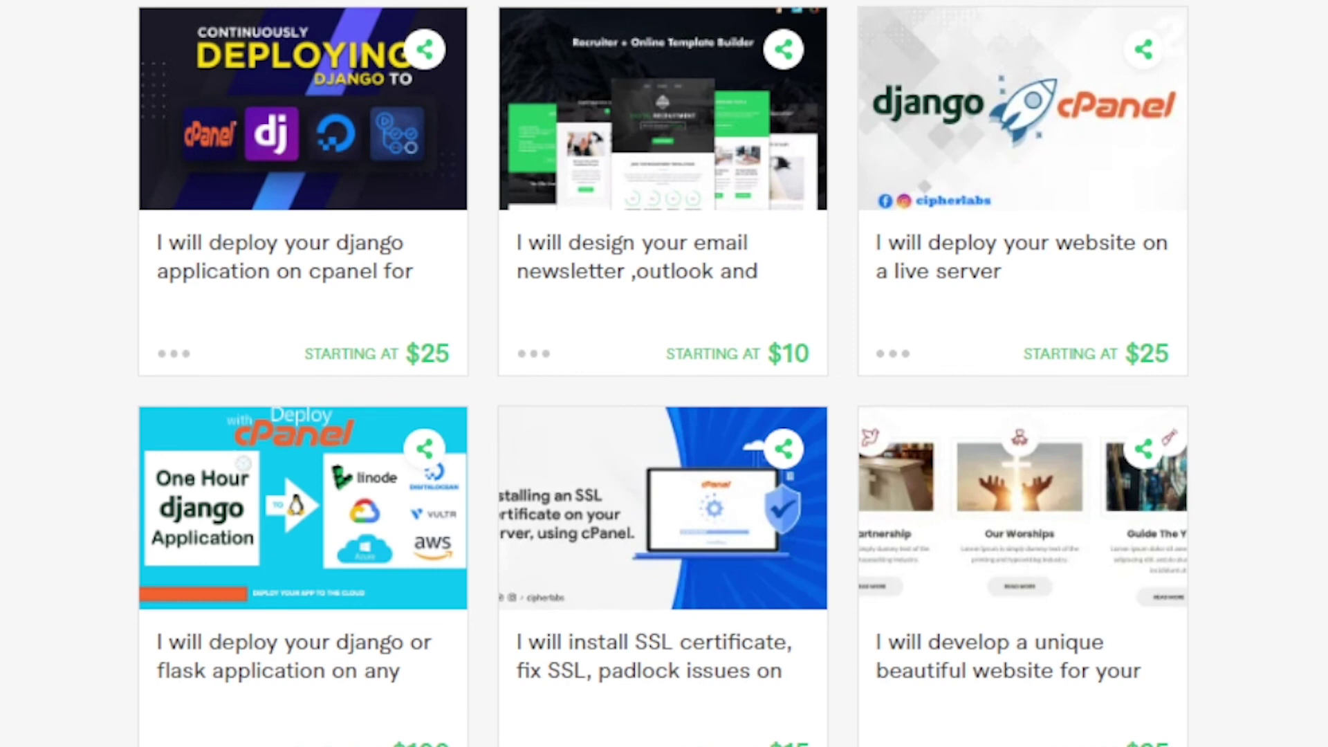
scroll(663, 415, up, 2)
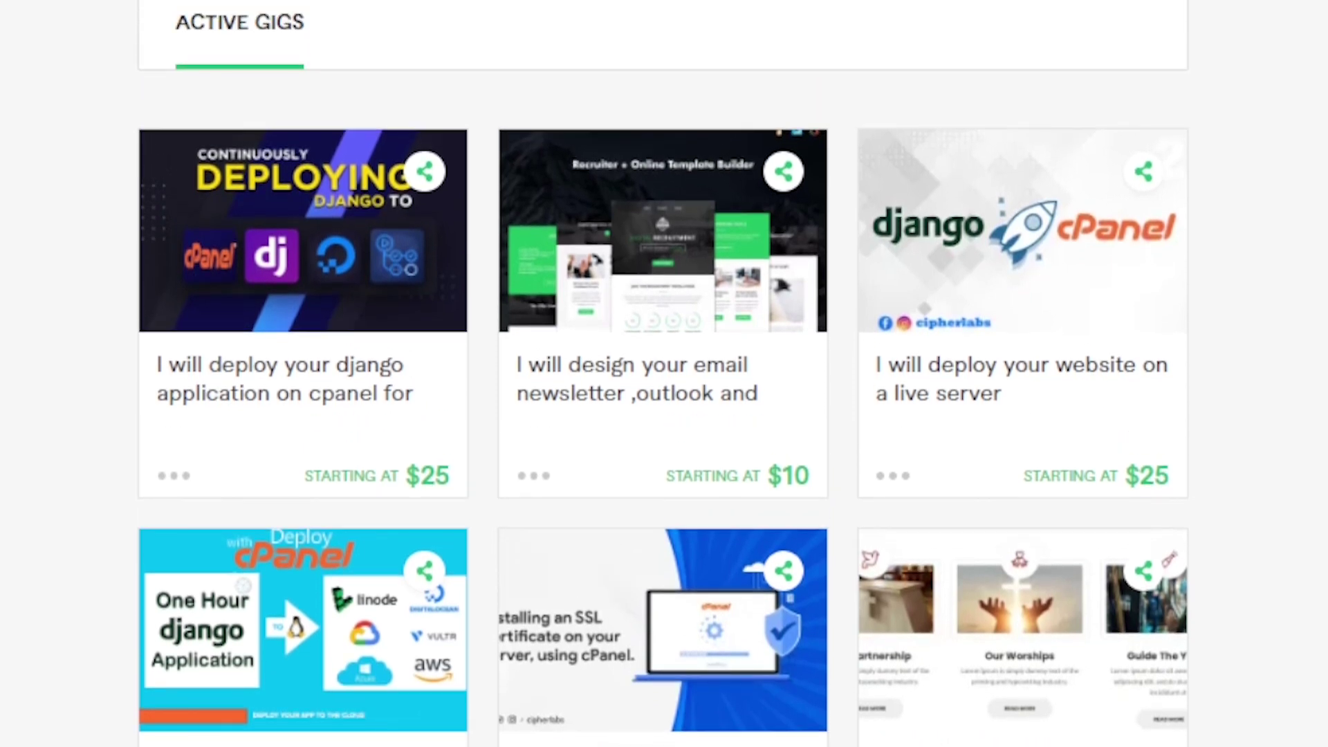